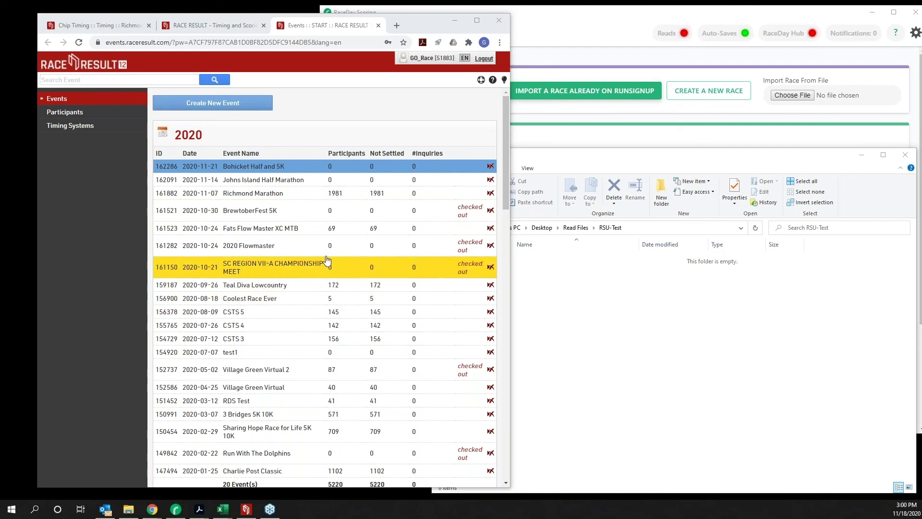
Minimize File Explorer and bring RaceDay Scoring's previous-races list to the front
click(861, 154)
click(861, 154)
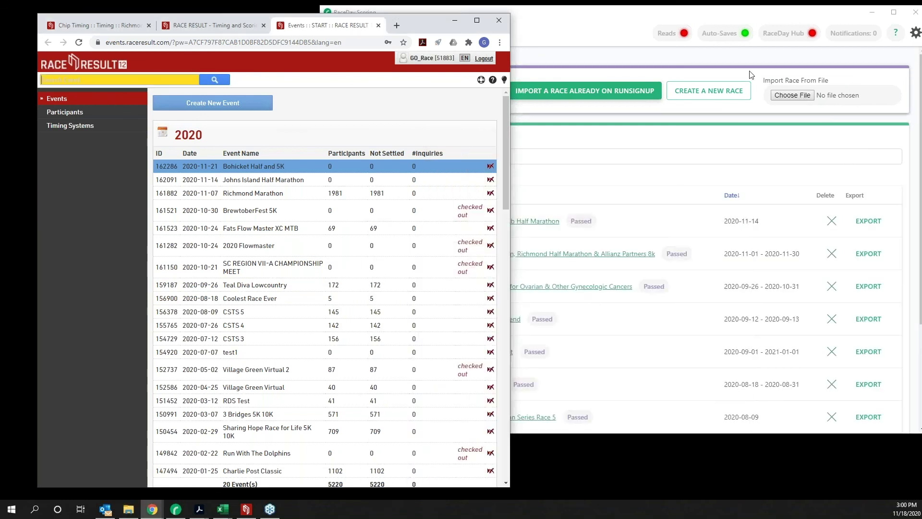
click(589, 27)
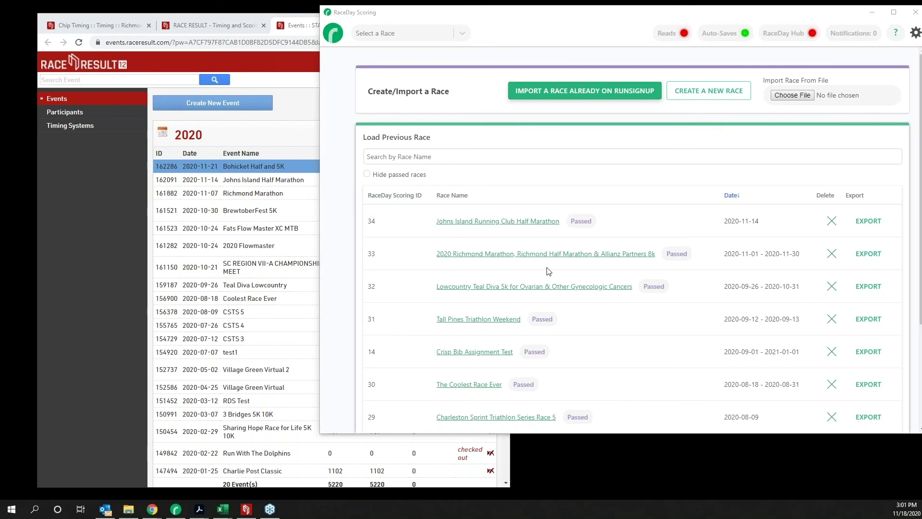
Load the 2020 Richmond Marathon race from Load Previous Race and open its Streams page
click(59, 237)
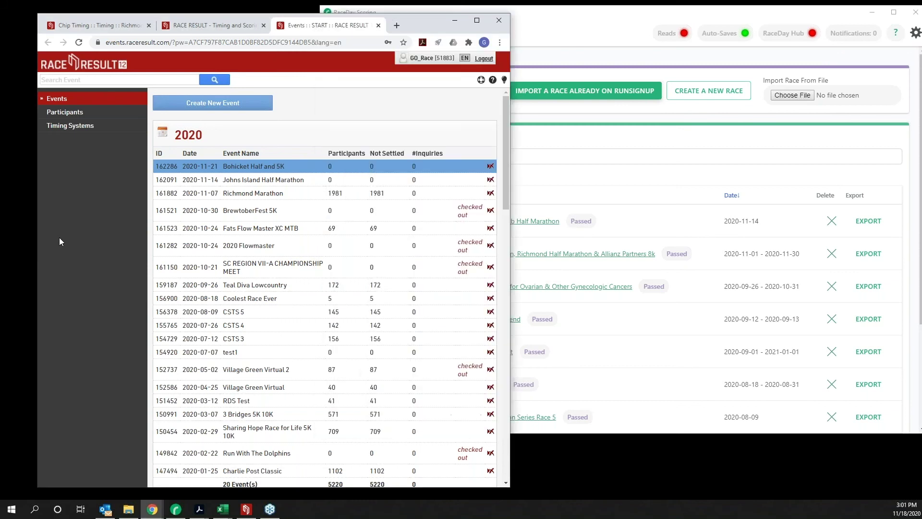
click(588, 23)
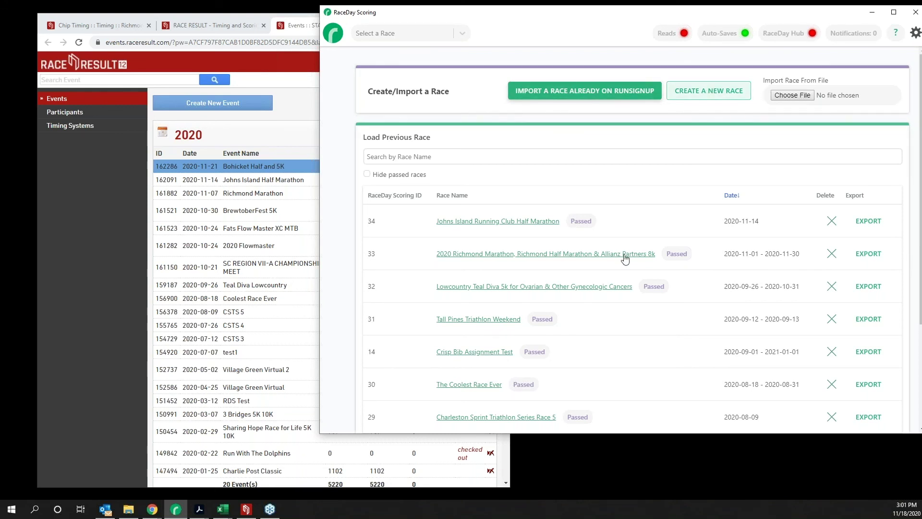
click(523, 255)
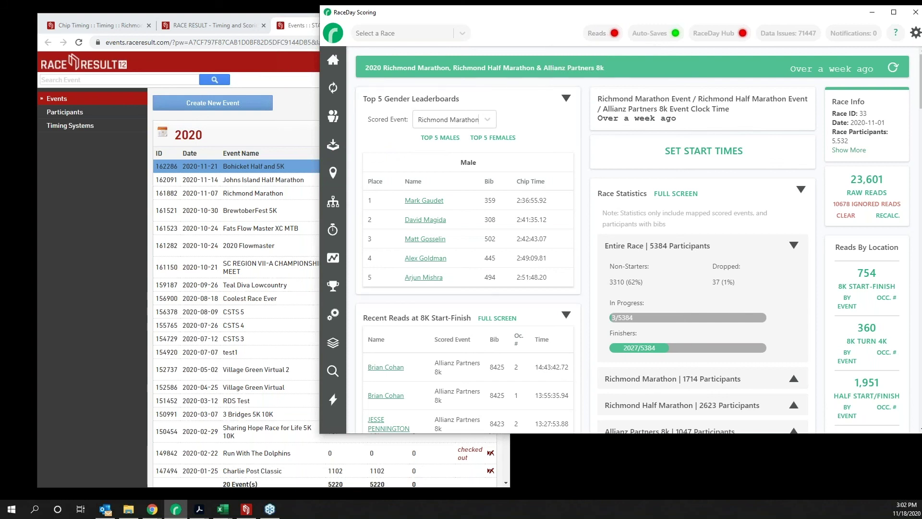
click(333, 145)
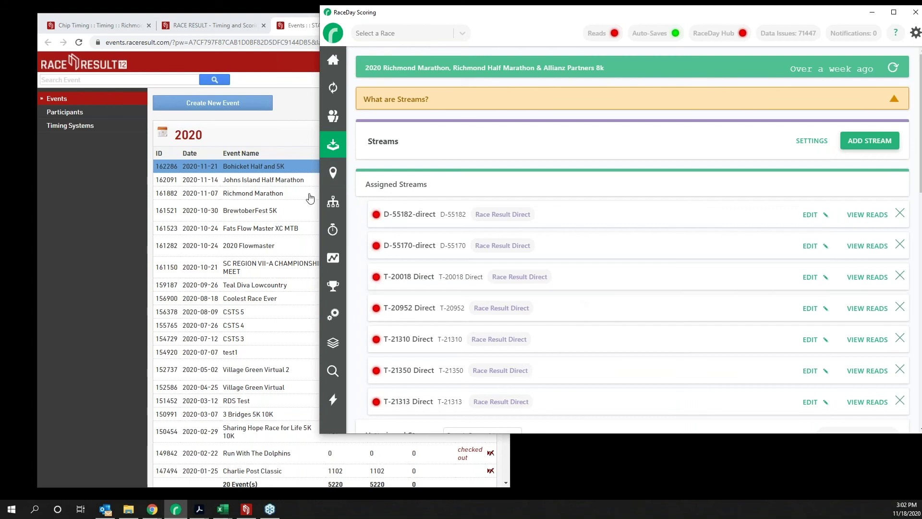
Shift RaceDay Scoring left and open the Richmond Marathon event summary in Race Result 12
mouse_move(529, 17)
mouse_down()
mouse_move(507, 20)
mouse_move(516, 20)
mouse_up()
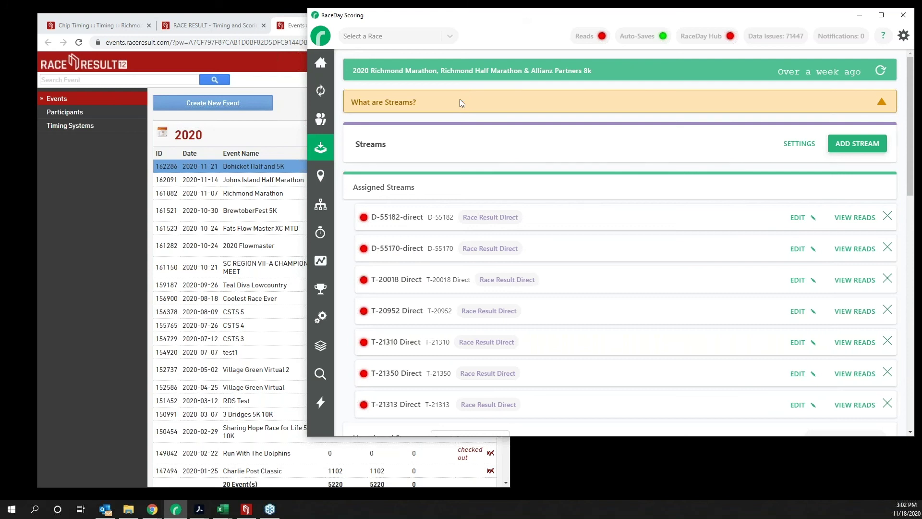
click(88, 213)
click(268, 193)
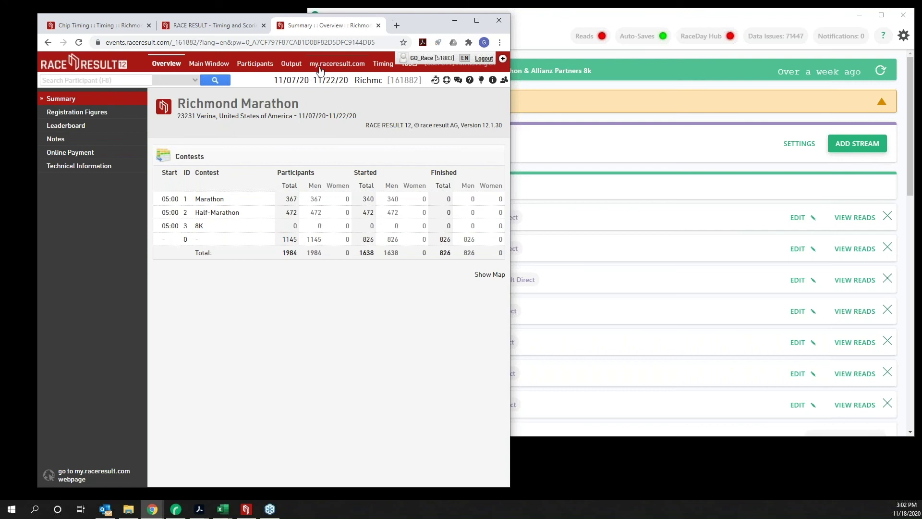
View the Richmond Marathon's Chip Timing page, widen the browser, then show Exporters + Tracking
click(383, 64)
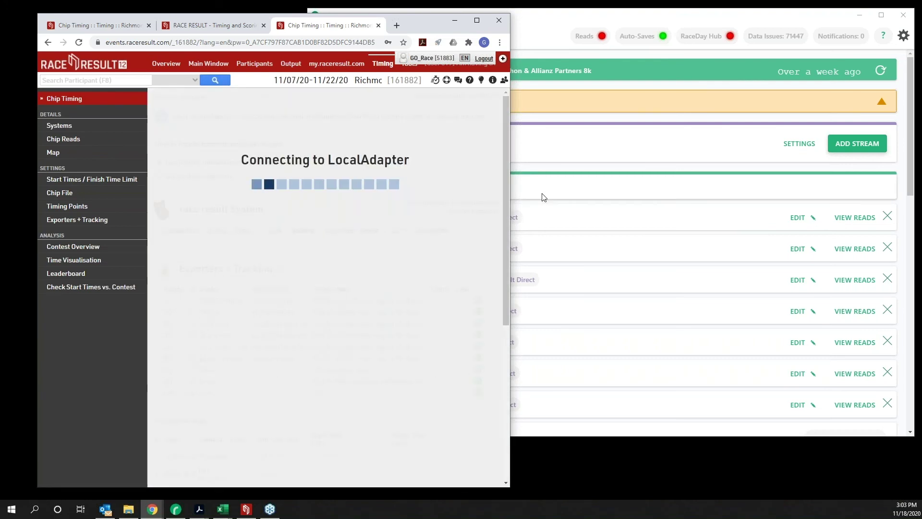
drag(511, 172, 565, 171)
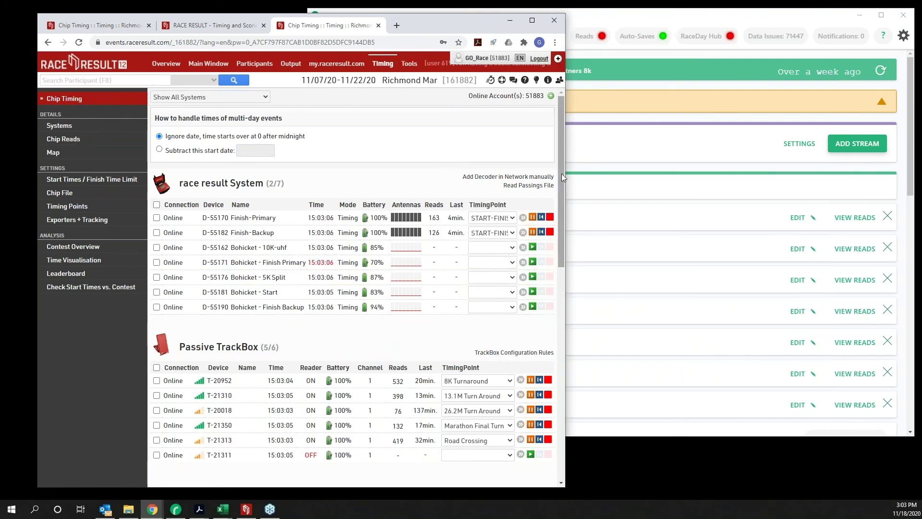
drag(566, 173, 583, 172)
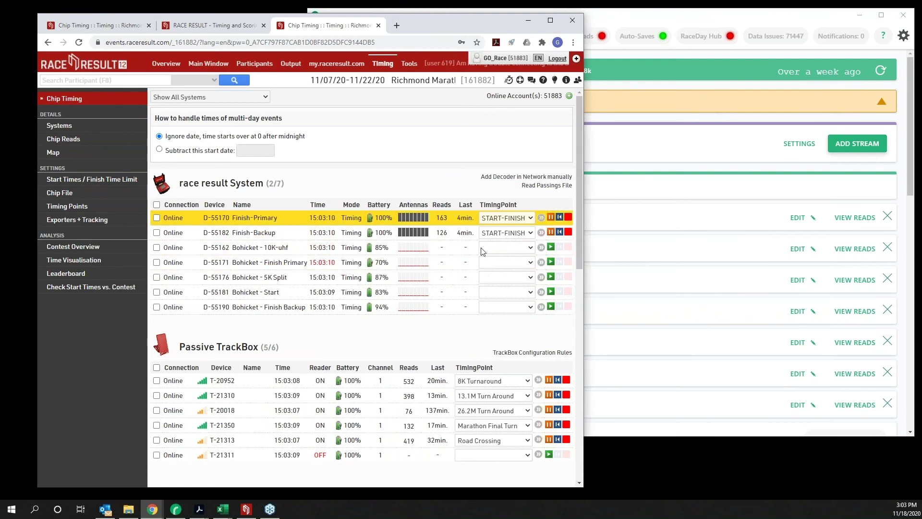
drag(579, 130, 584, 346)
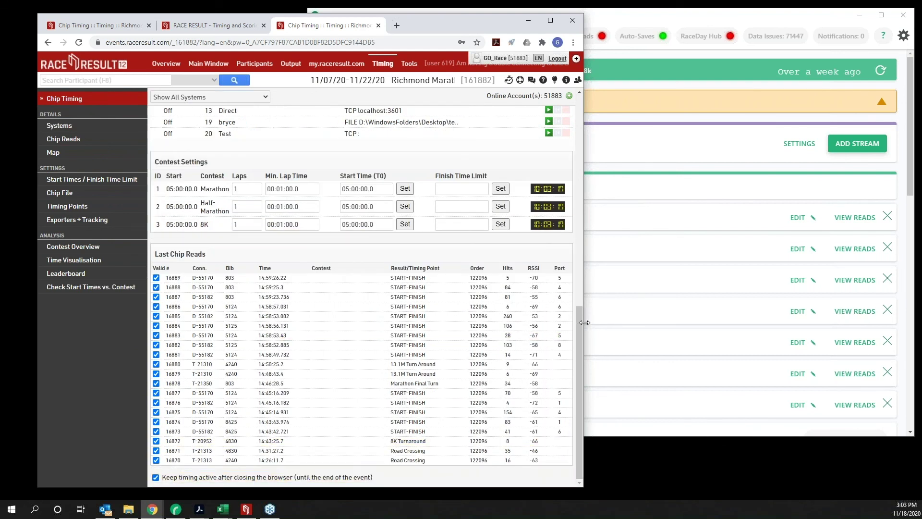
drag(581, 327, 560, 141)
click(74, 222)
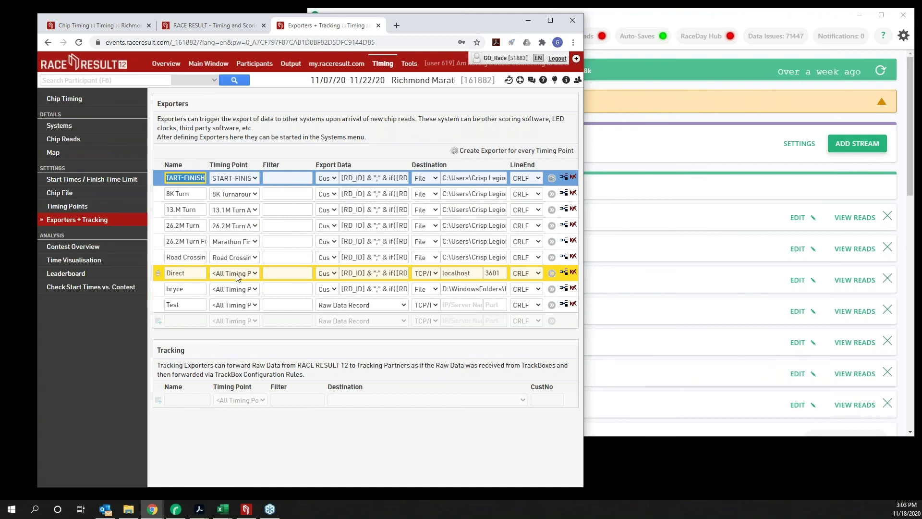
Check Timing Points, return to Exporters + Tracking, and widen the browser to full screen
click(68, 206)
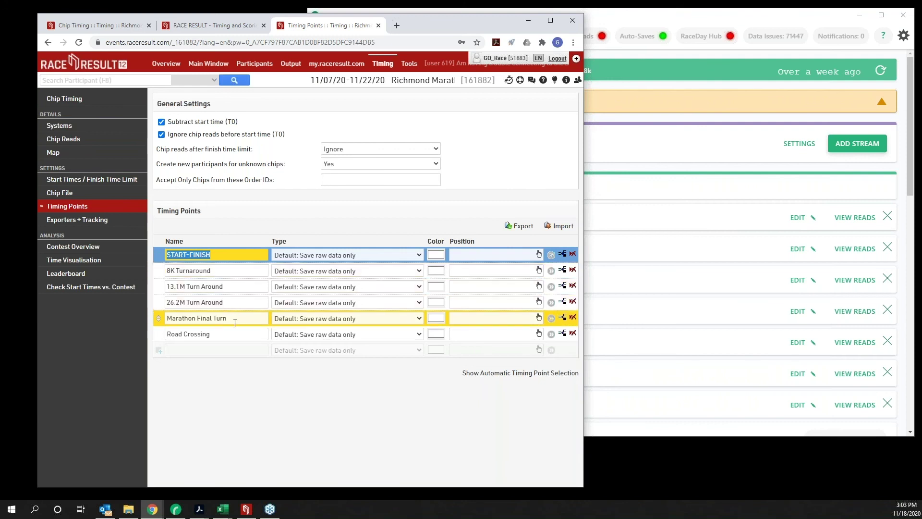
click(89, 220)
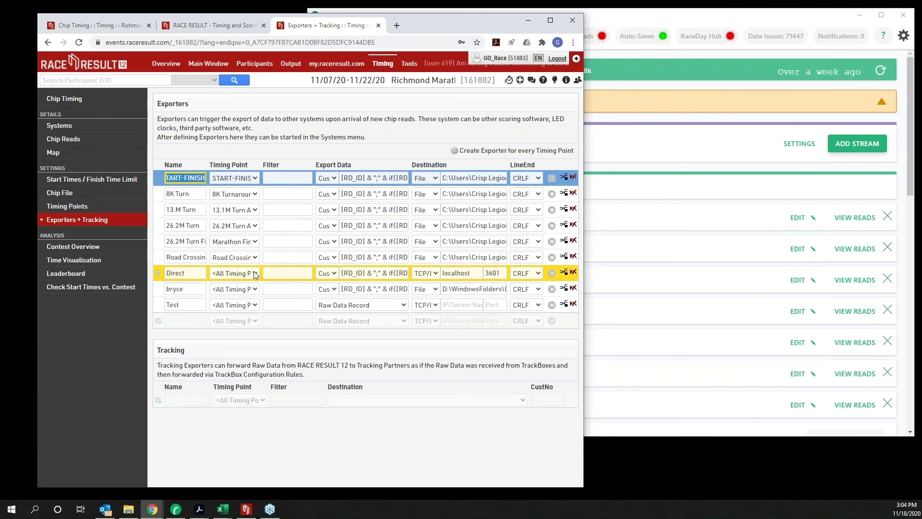
drag(586, 102, 914, 103)
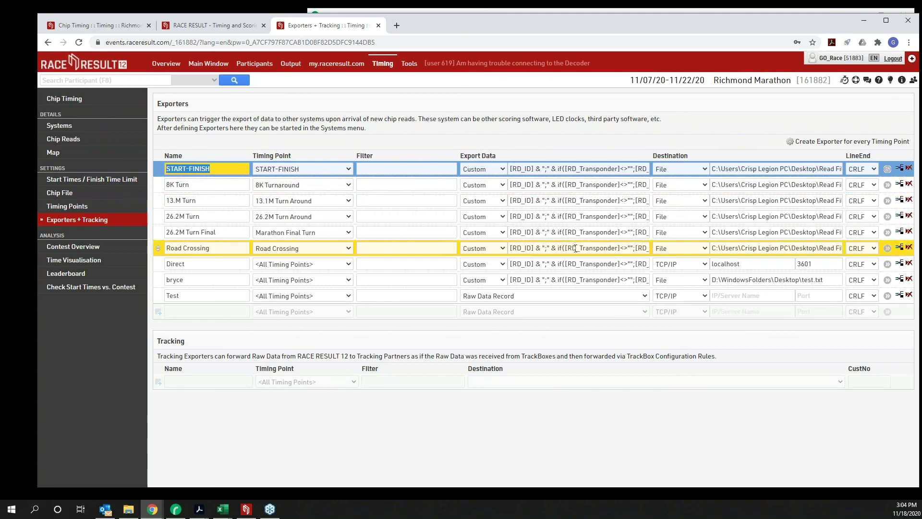
Keep the Direct exporter as Custom over TCP/IP to localhost port 3601, then return to RaceDay Scoring
click(497, 266)
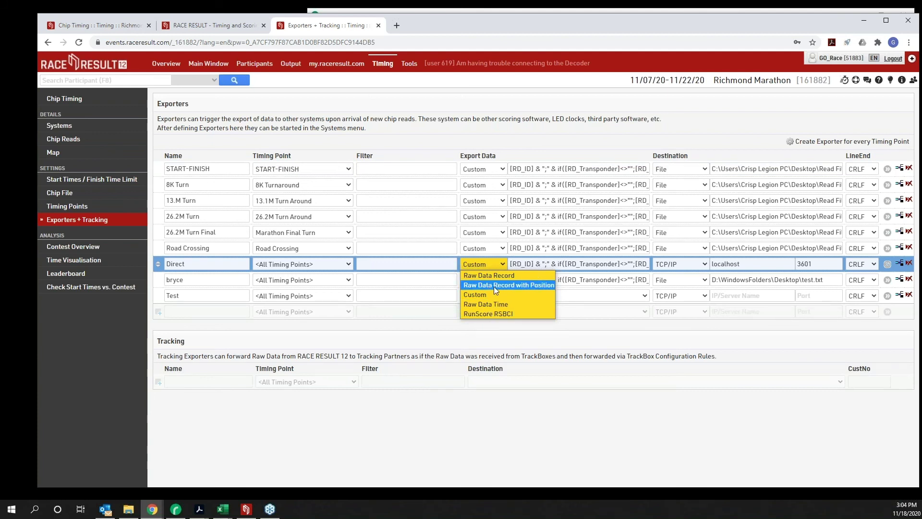
click(502, 263)
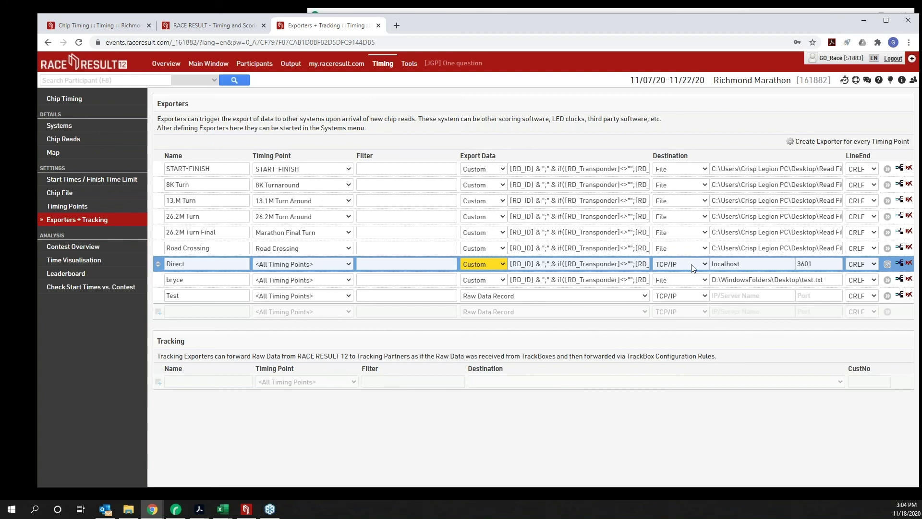
click(740, 263)
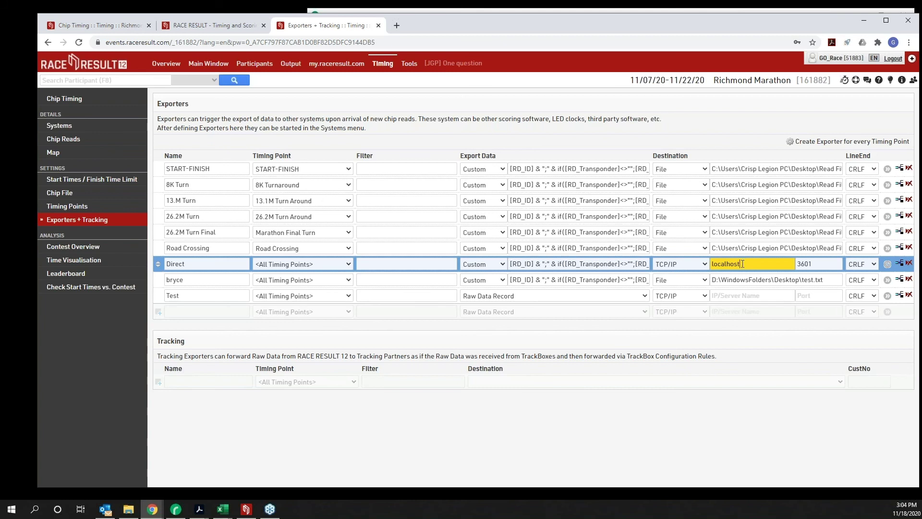
double_click(823, 267)
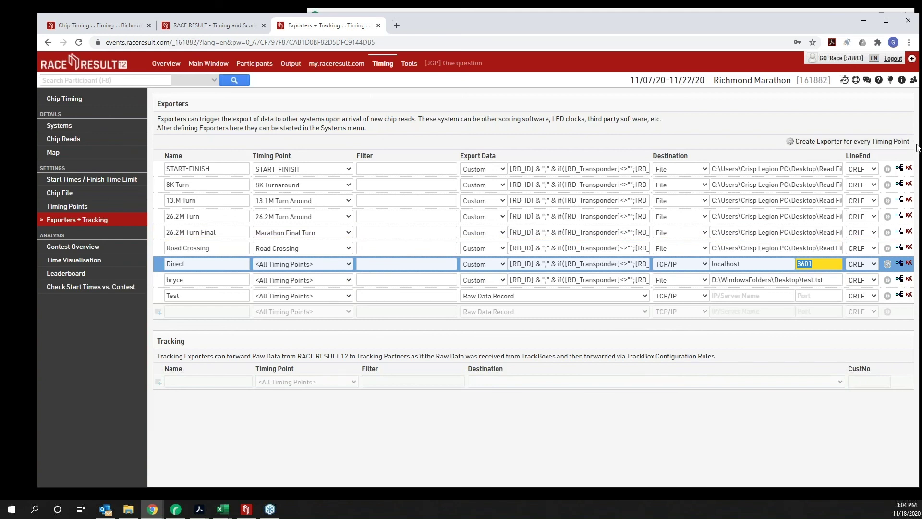
drag(917, 142, 571, 136)
click(366, 144)
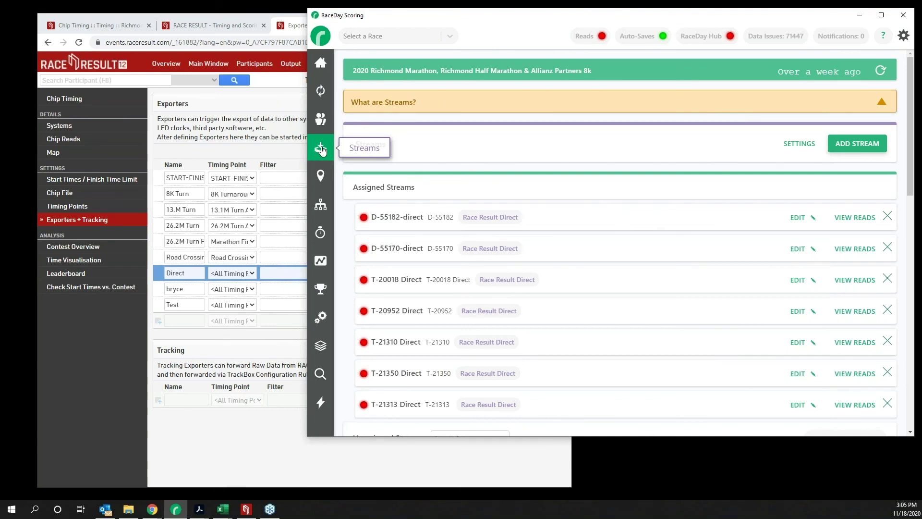
click(798, 149)
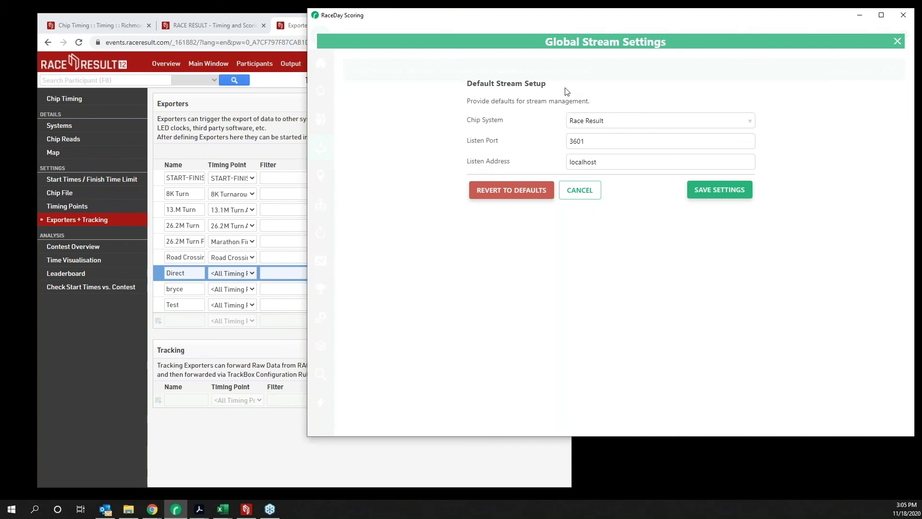
click(897, 42)
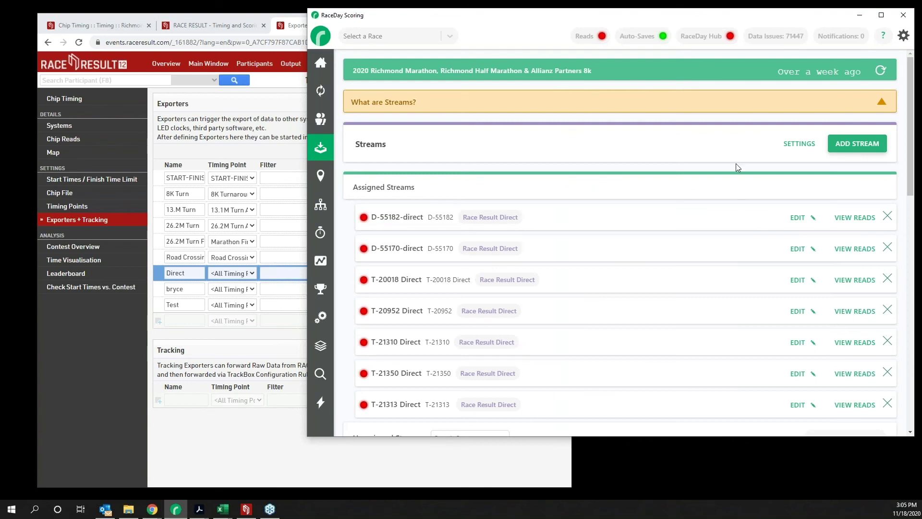
click(793, 147)
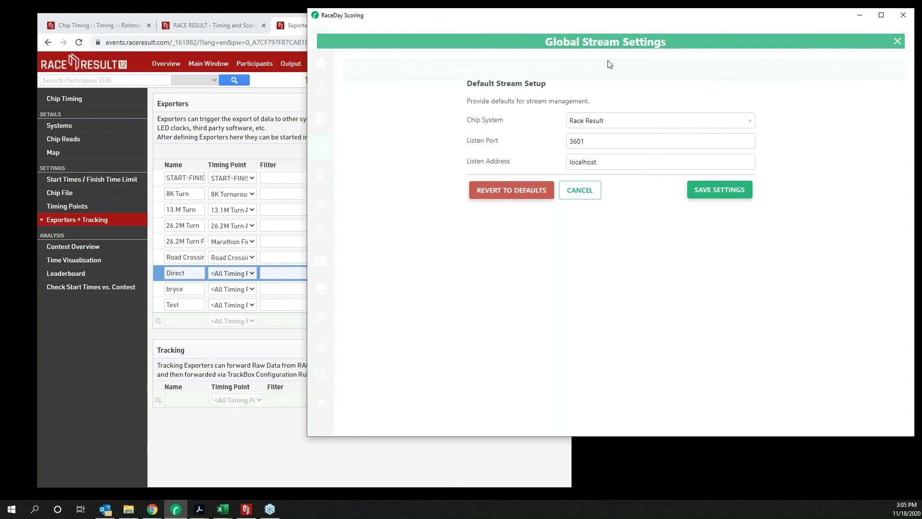
click(896, 44)
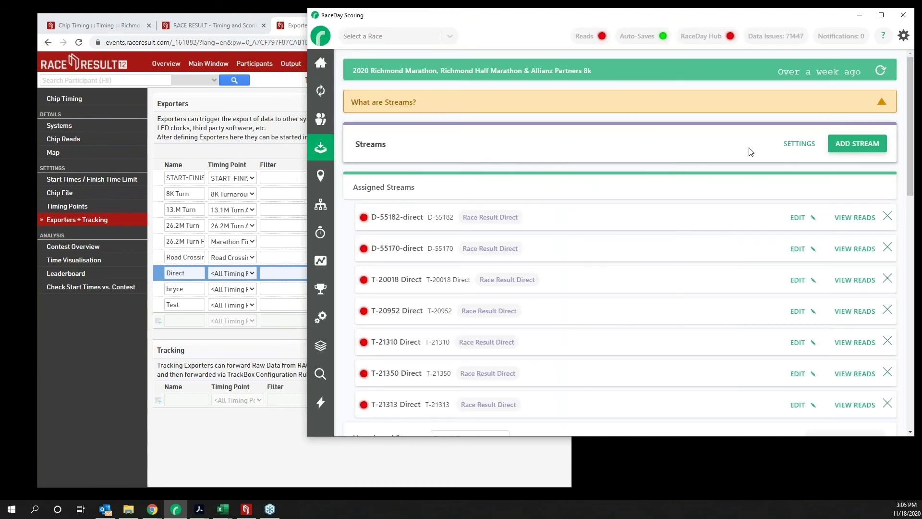
scroll(583, 269, down, 2)
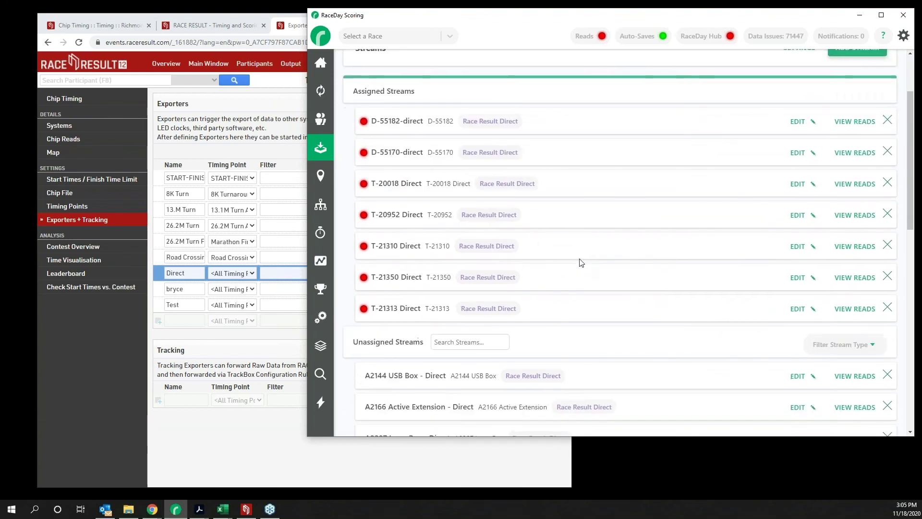
scroll(691, 302, up, 2)
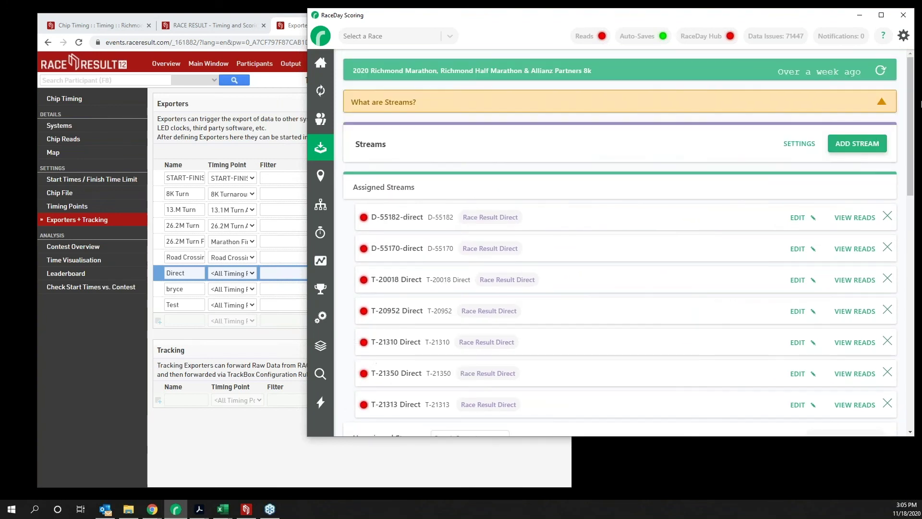
Open a new stream form and cancel it without adding anything
click(853, 144)
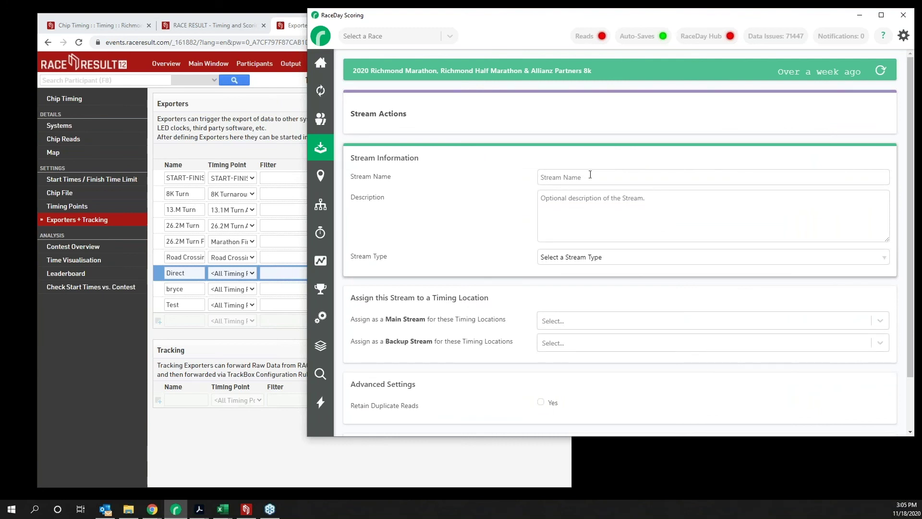
scroll(376, 402, down, 2)
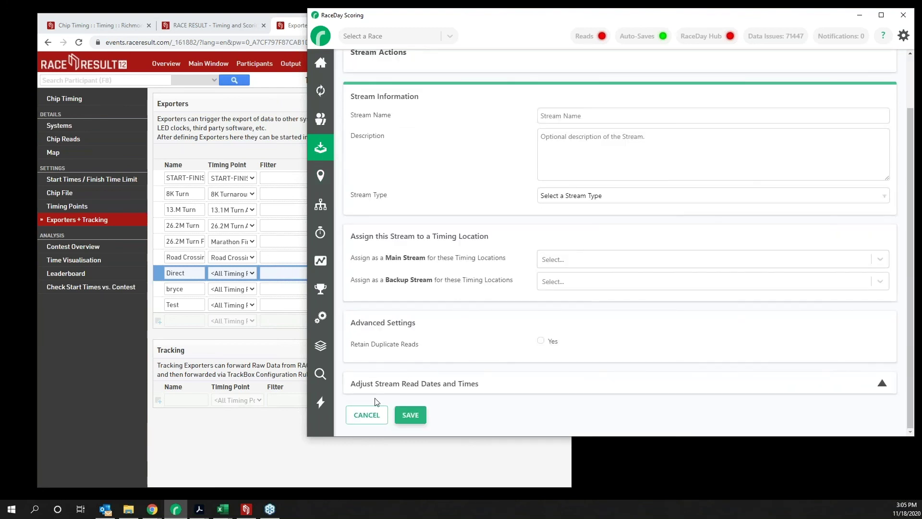
click(370, 414)
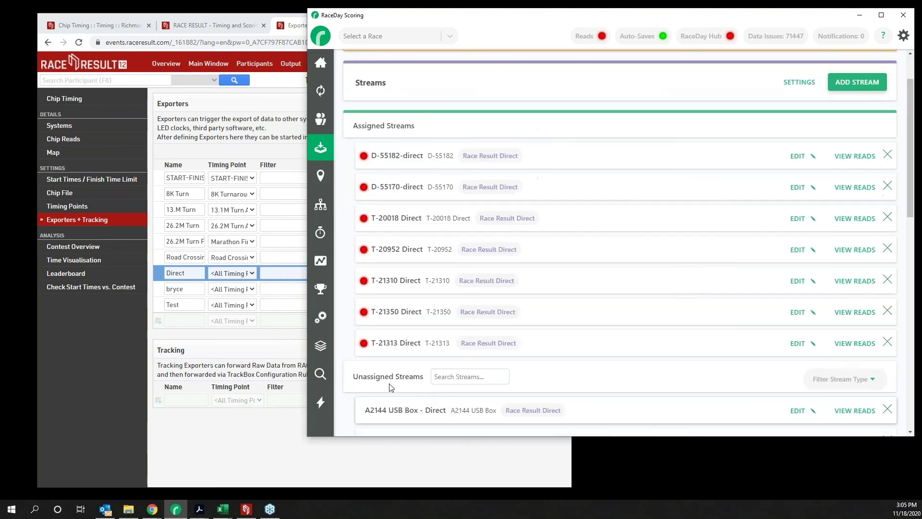
Edit the D-55182-direct stream and review its name and D-55182 description
click(802, 156)
scroll(431, 181, up, 1)
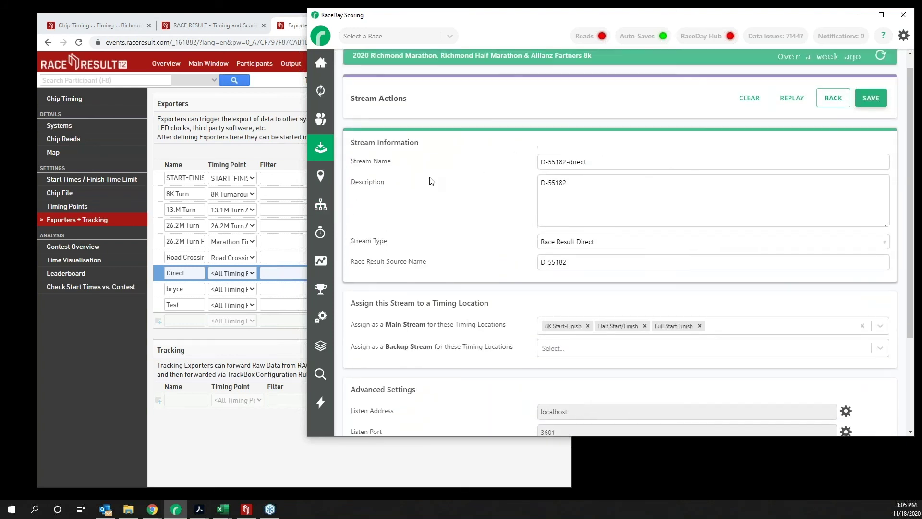
triple_click(540, 172)
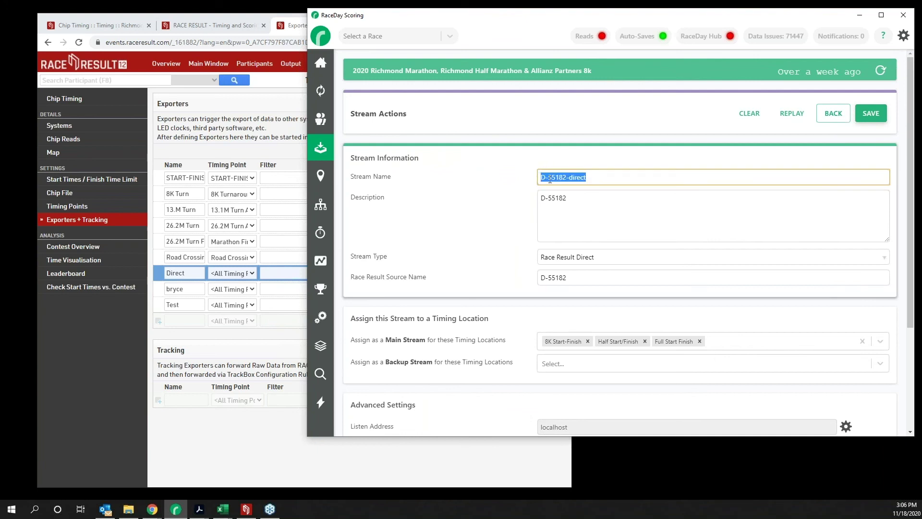
click(565, 177)
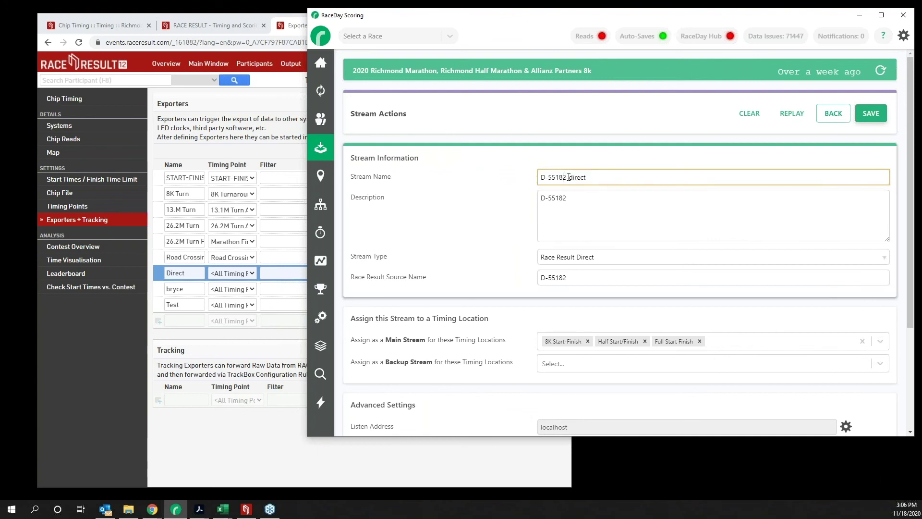
drag(566, 177, 541, 177)
drag(571, 200, 537, 198)
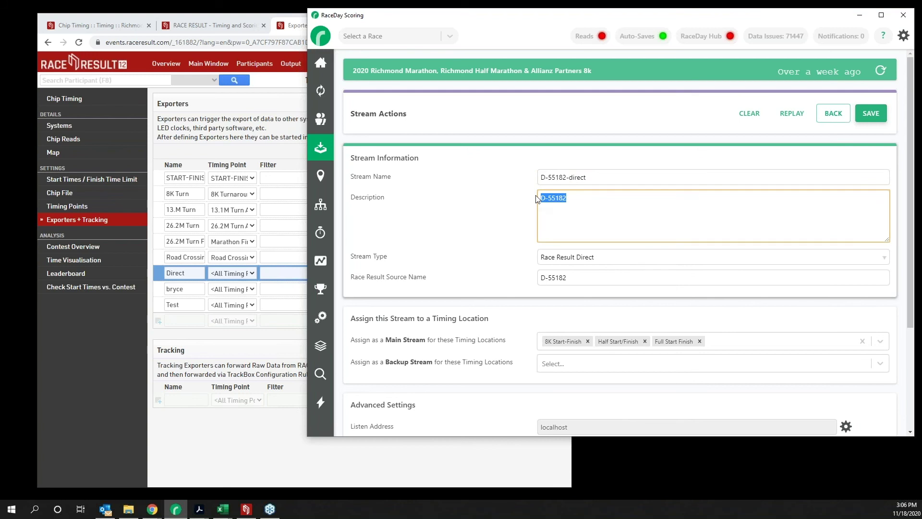
Leave the stream type as Race Result Direct and check source name D-55182
click(684, 264)
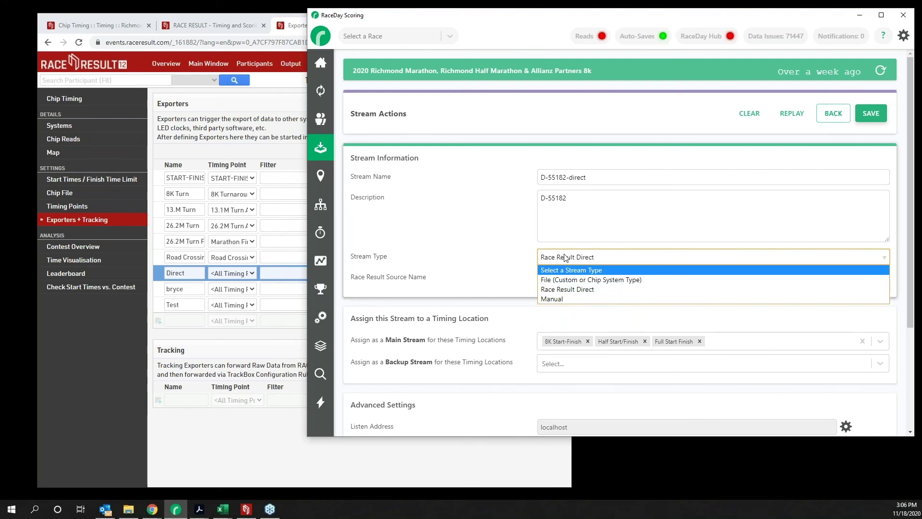
click(465, 241)
mouse_move(551, 270)
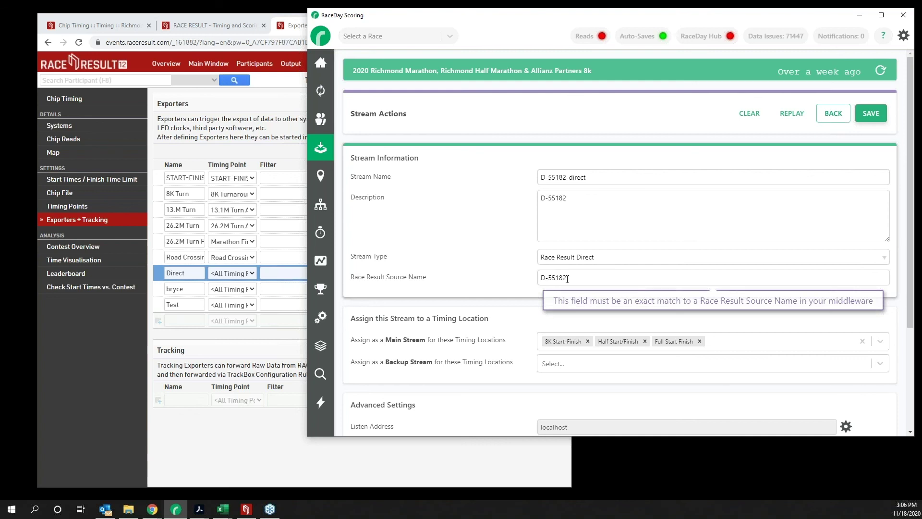
double_click(567, 279)
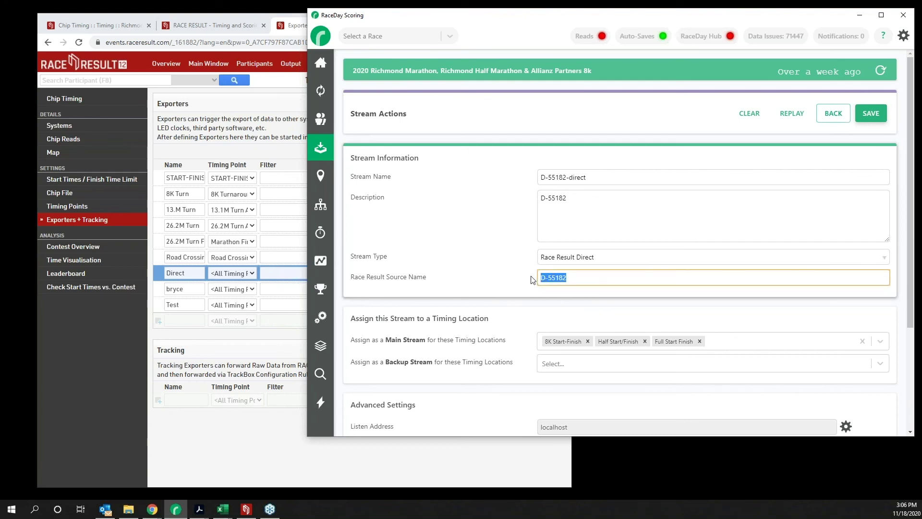
Show Race Result's Systems page with D-55182 as Finish-Backup, then return to the stream form
click(54, 127)
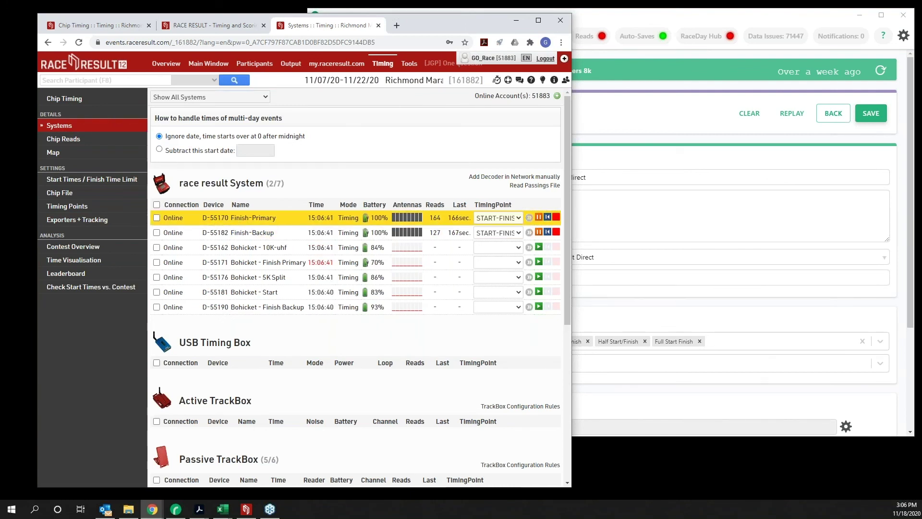
click(645, 147)
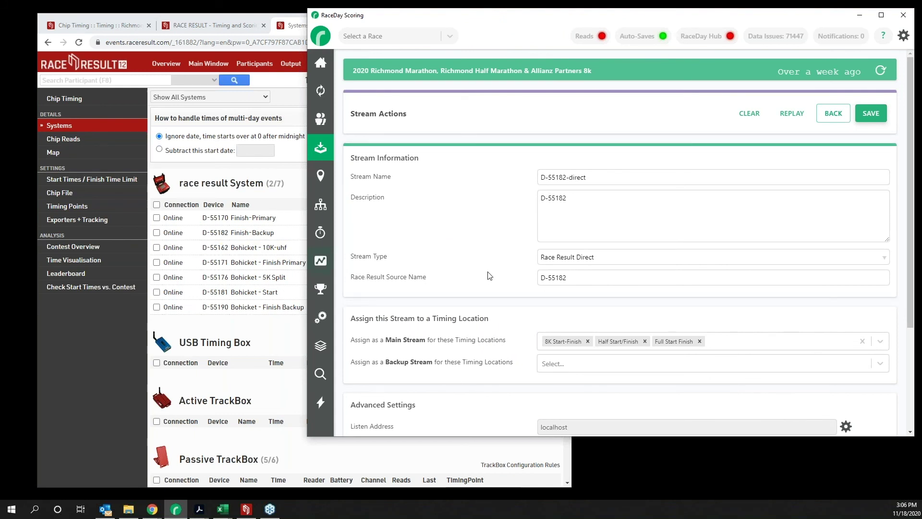
mouse_move(517, 344)
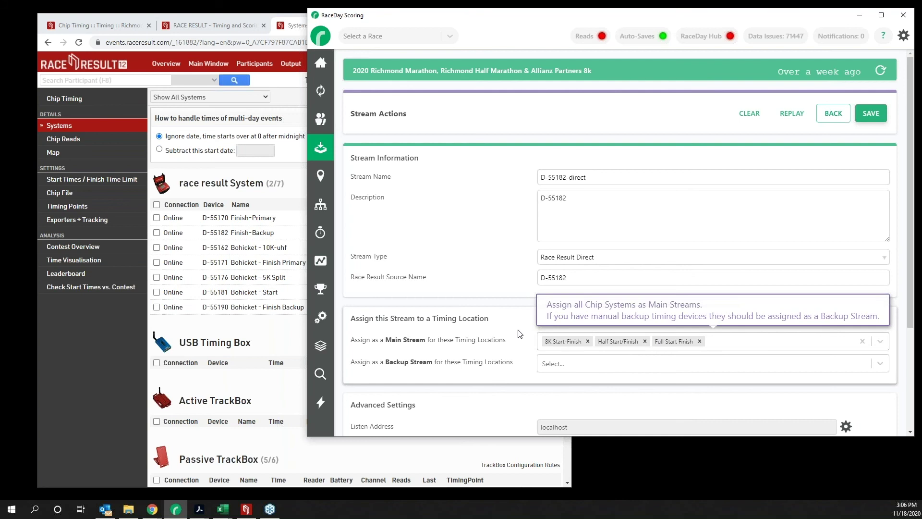
scroll(499, 322, down, 3)
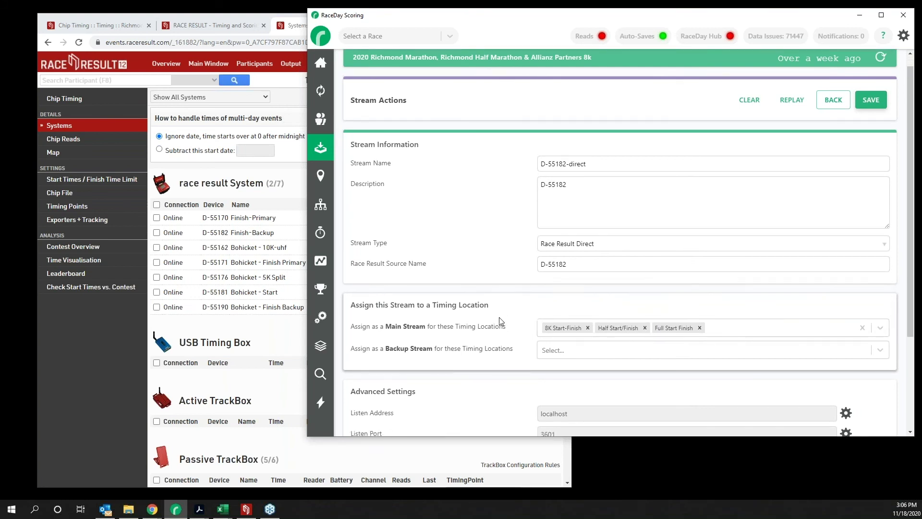
scroll(499, 322, down, 1)
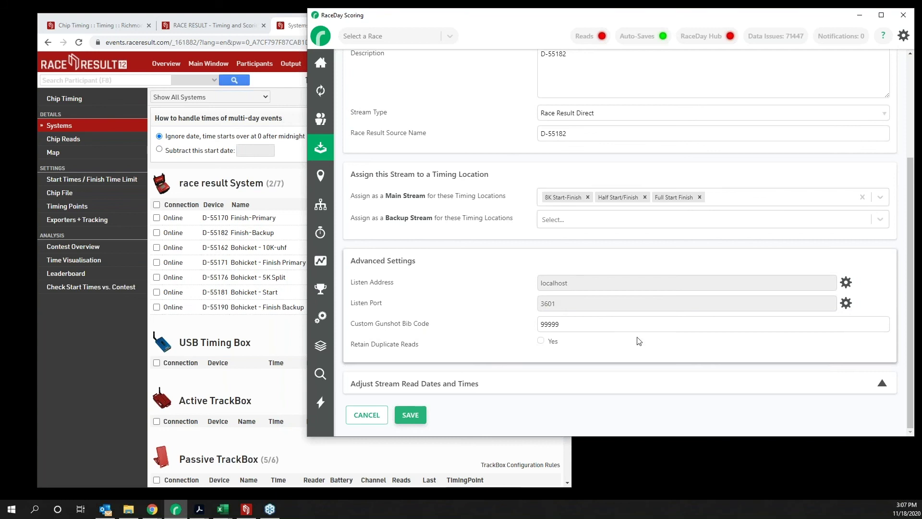
double_click(559, 326)
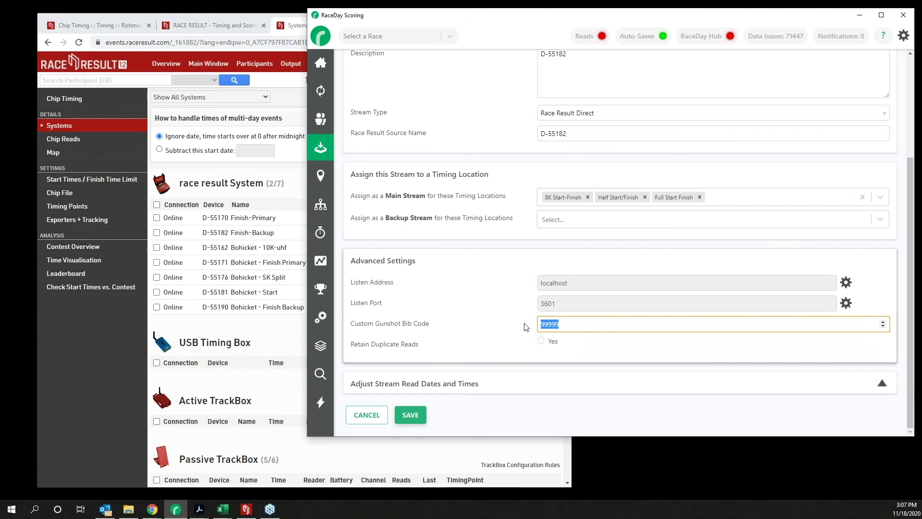
click(493, 324)
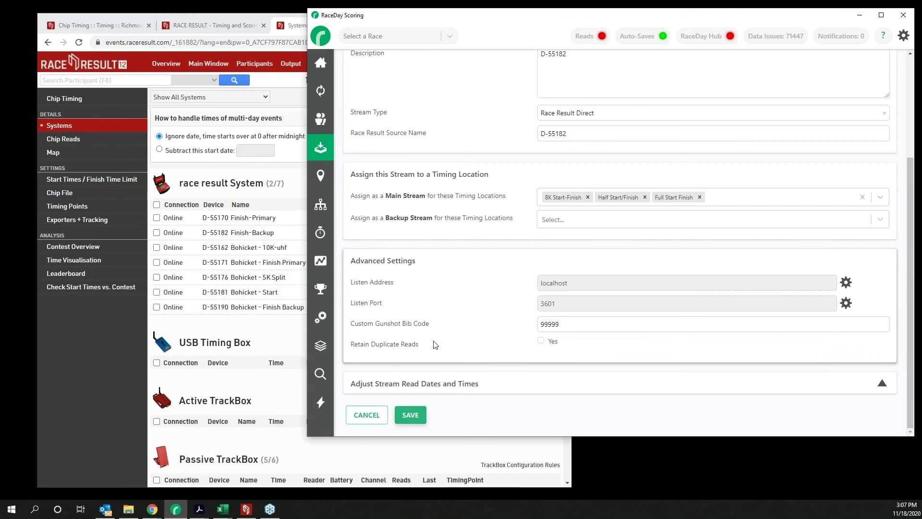
click(554, 386)
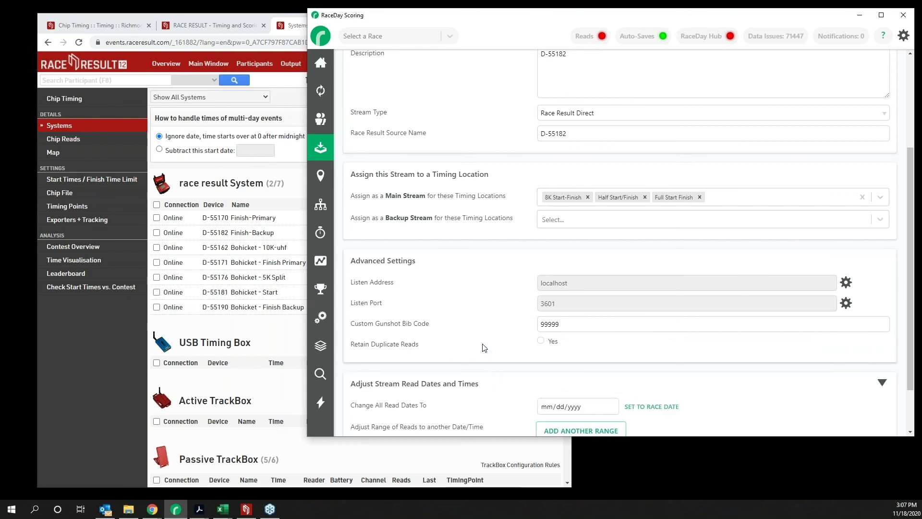
click(812, 384)
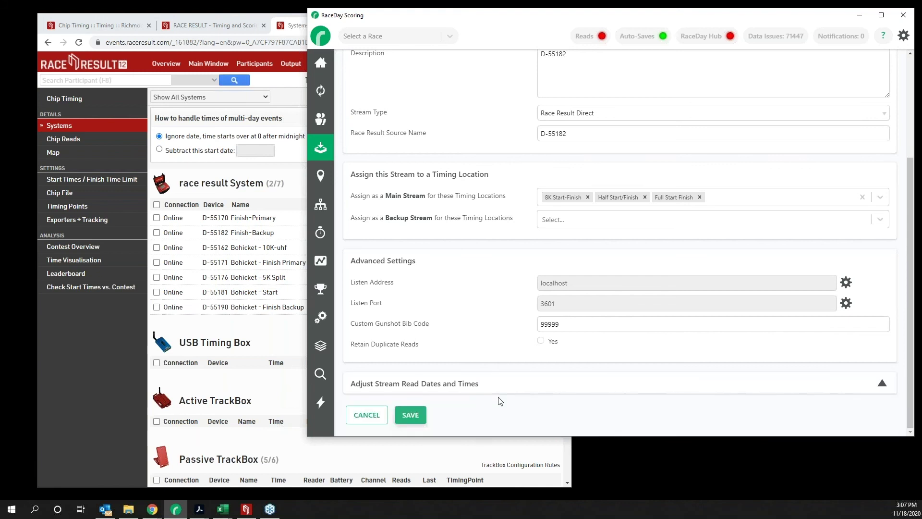
click(521, 386)
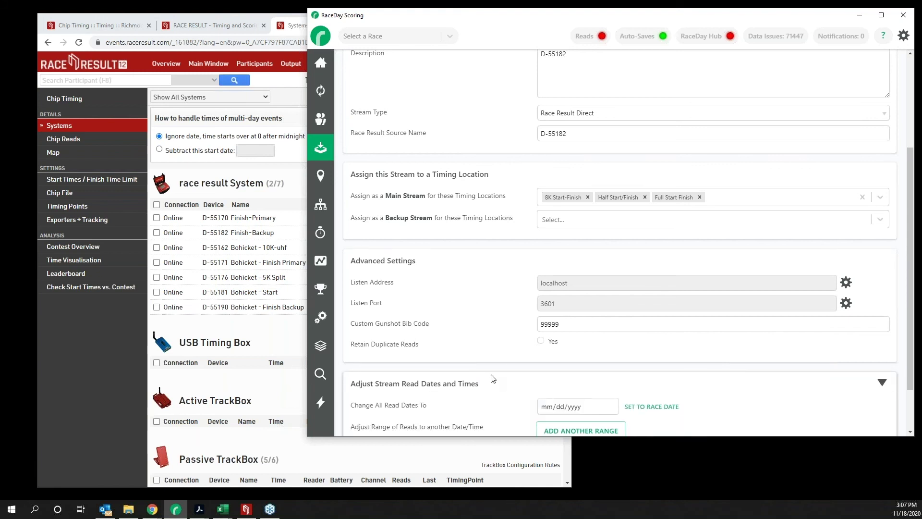
scroll(480, 374, down, 2)
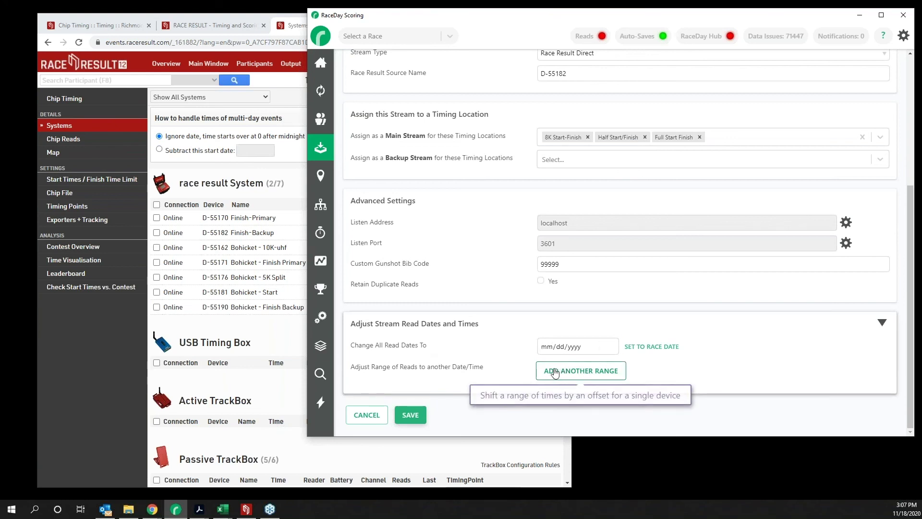
click(517, 319)
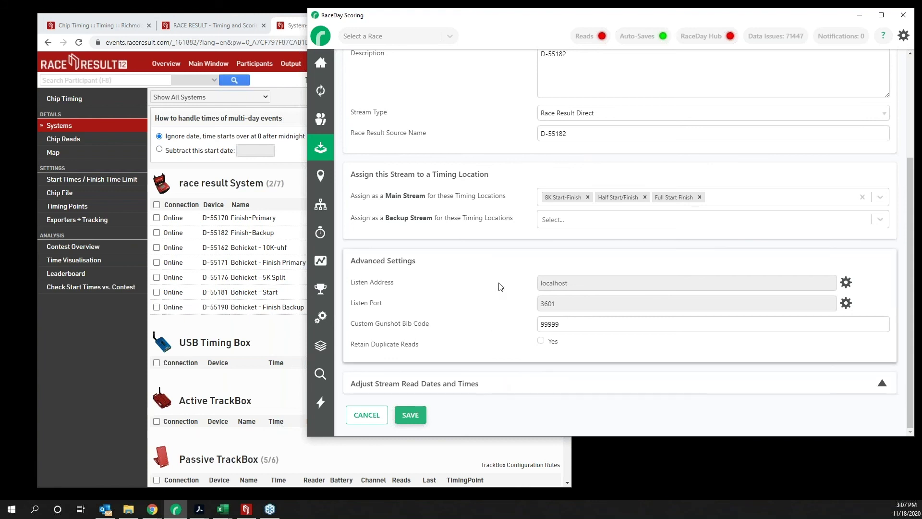
scroll(491, 310, up, 1)
scroll(490, 310, up, 2)
scroll(467, 314, down, 1)
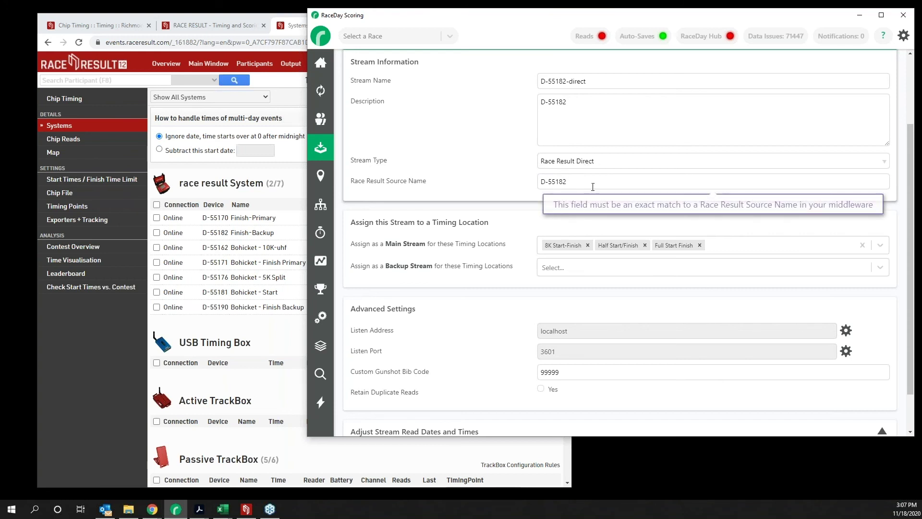
scroll(461, 425, down, 2)
scroll(461, 426, up, 2)
scroll(461, 425, down, 2)
Cancel the D-55182 stream form and open the T-20018 Direct stream's settings
click(377, 414)
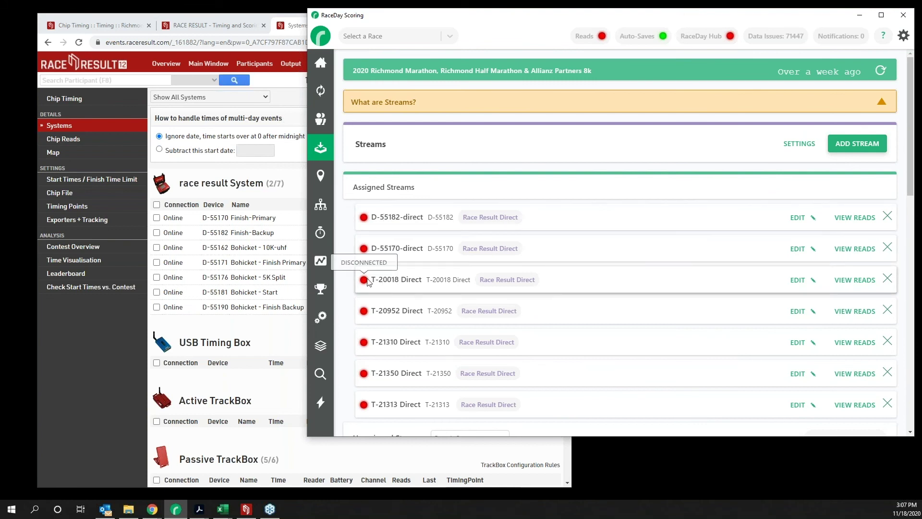
drag(380, 279, 400, 279)
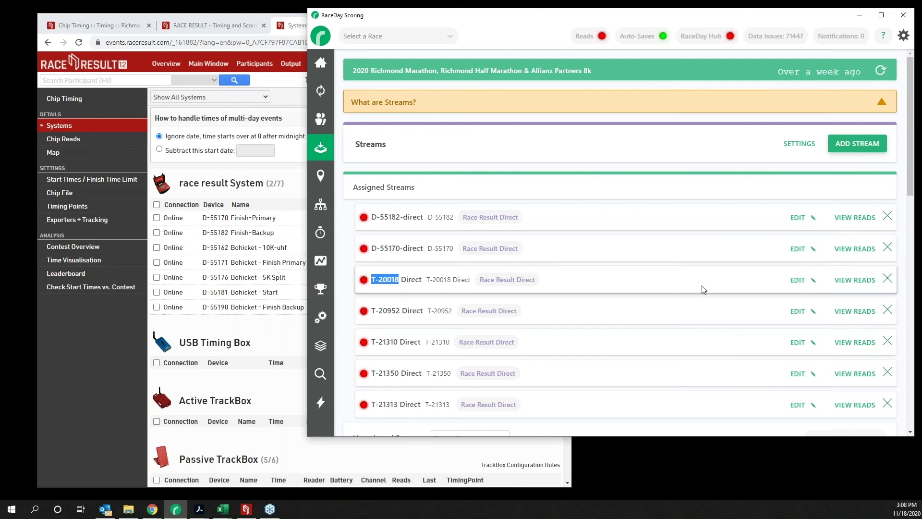
click(798, 280)
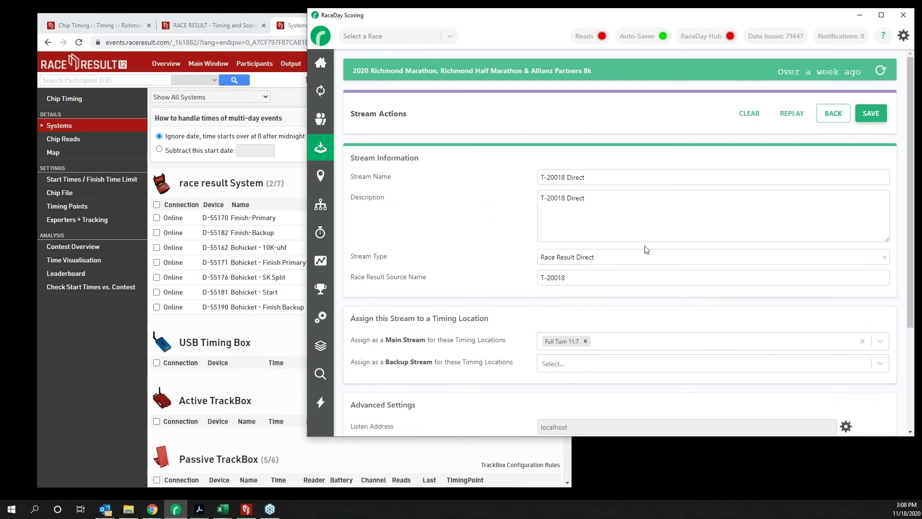
Review T-20018's source name and Full Turn 11.7 settings, then go back unchanged
triple_click(568, 276)
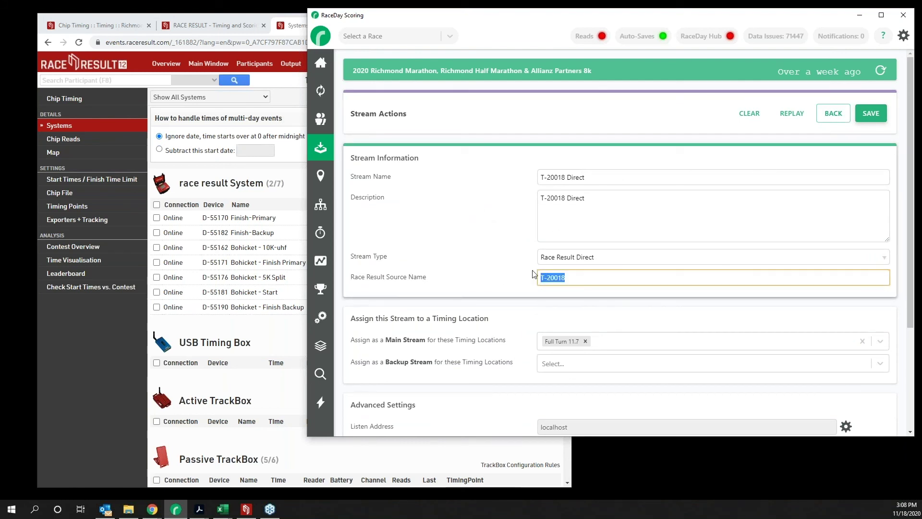
scroll(254, 340, down, 1)
scroll(255, 340, down, 3)
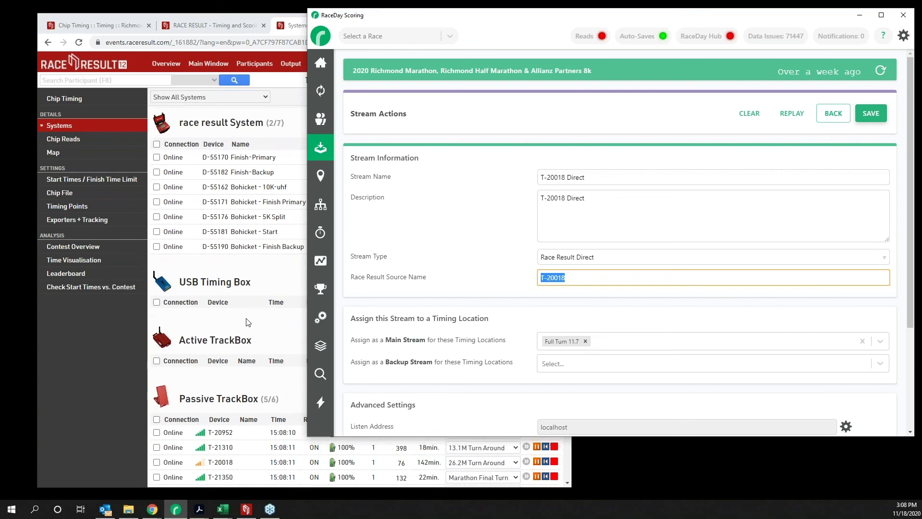
scroll(242, 356, down, 1)
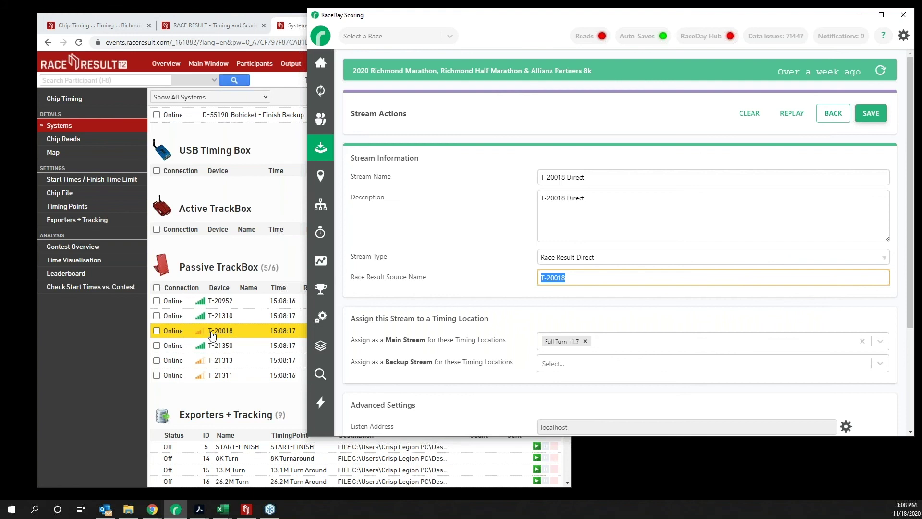
click(592, 317)
scroll(591, 314, down, 1)
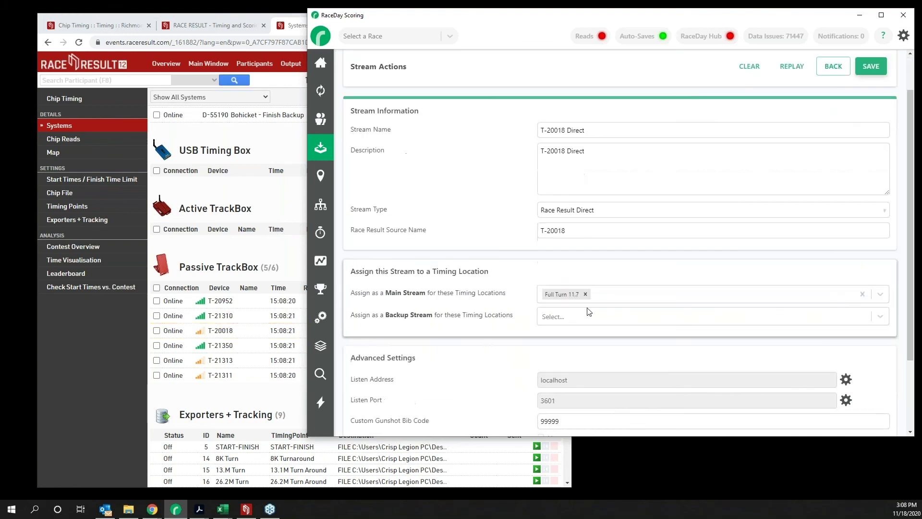
scroll(591, 317, down, 1)
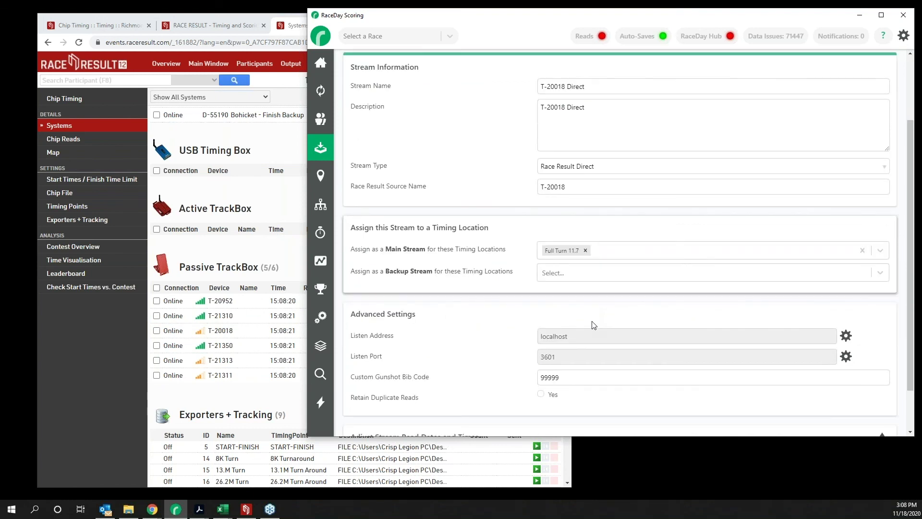
scroll(593, 325, up, 2)
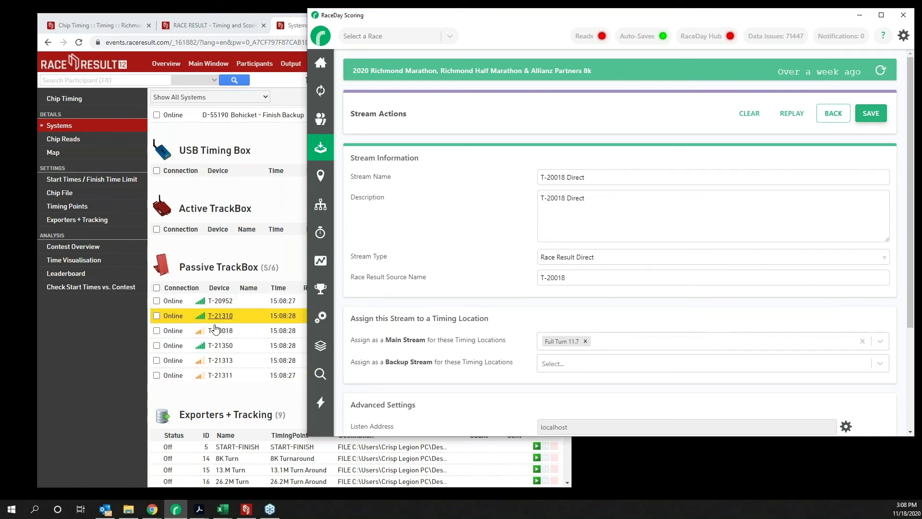
click(822, 117)
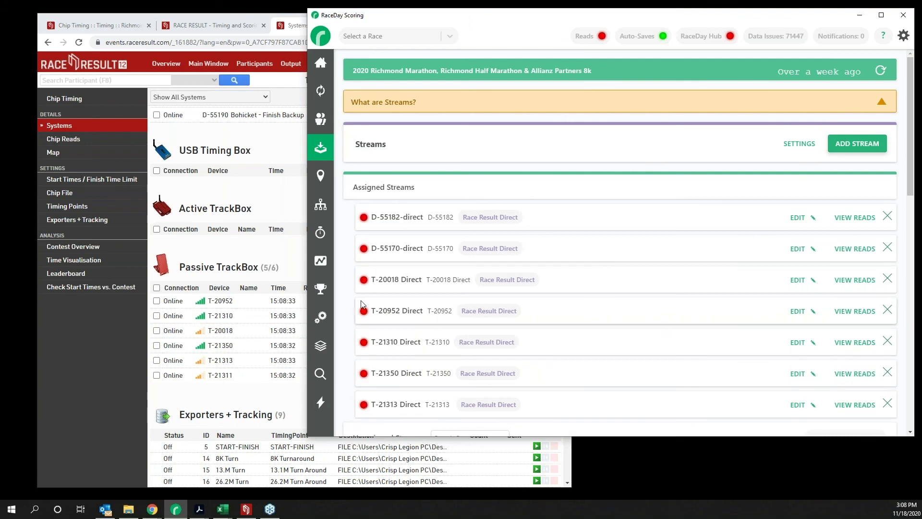
Start the reads connector so all seven Race Result Direct streams show connected
click(86, 394)
scroll(271, 342, down, 3)
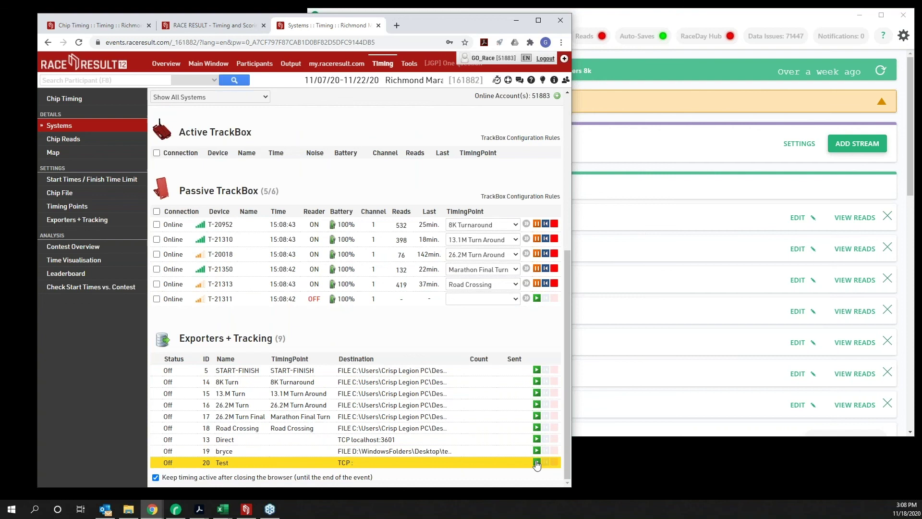
click(610, 29)
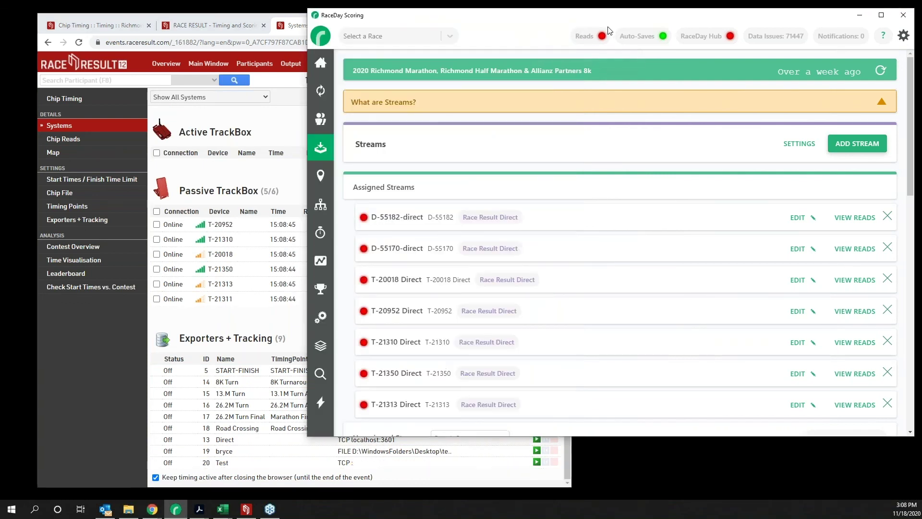
click(581, 37)
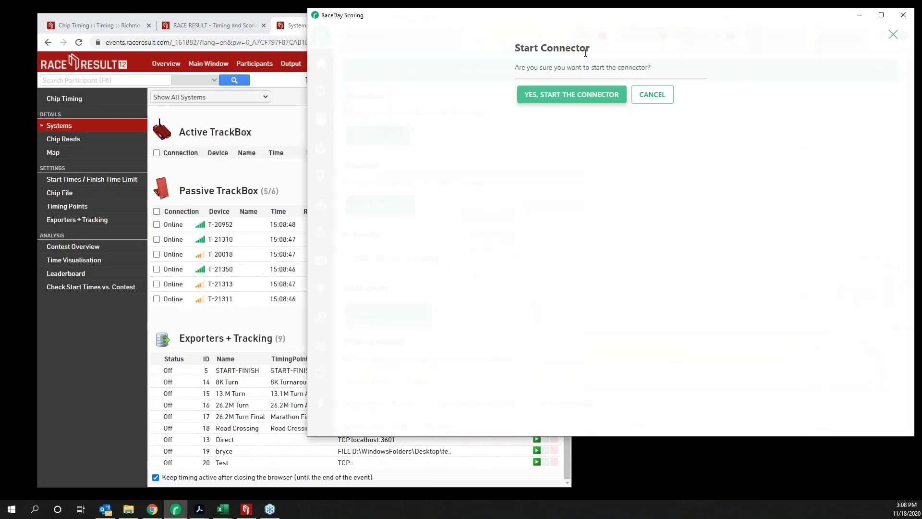
click(577, 93)
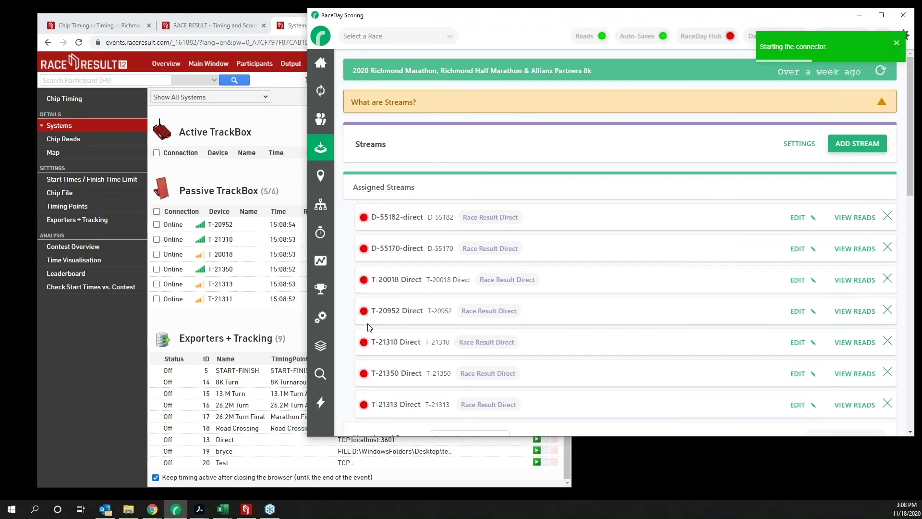
click(93, 383)
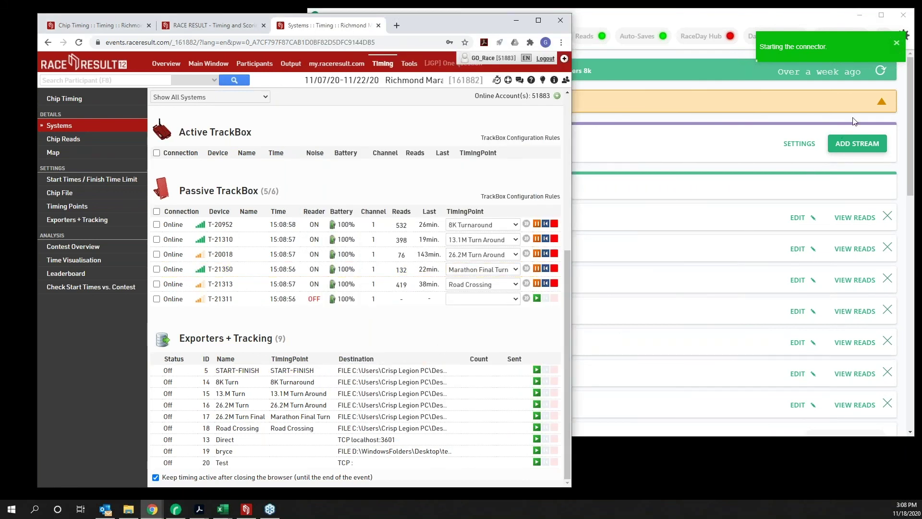
click(717, 86)
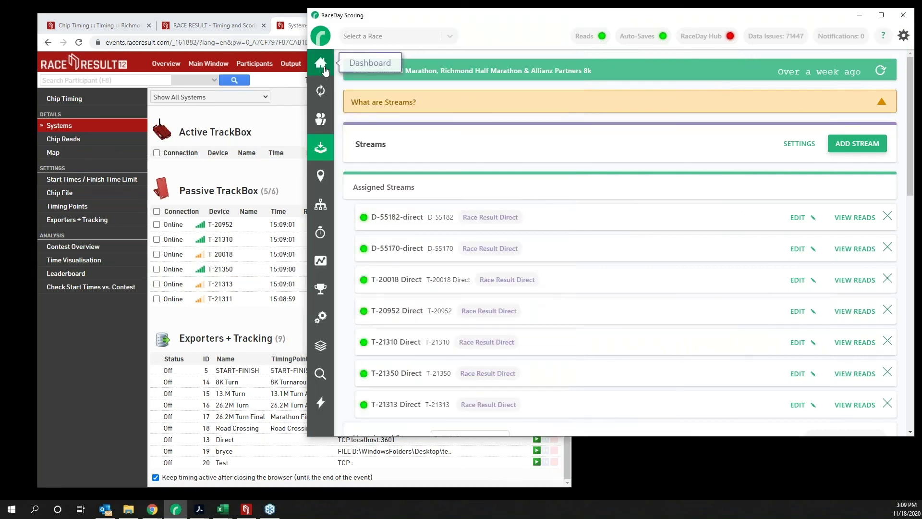
Widen the local Chip Timing page to show all columns, then pause and resume the Direct exporter
click(320, 62)
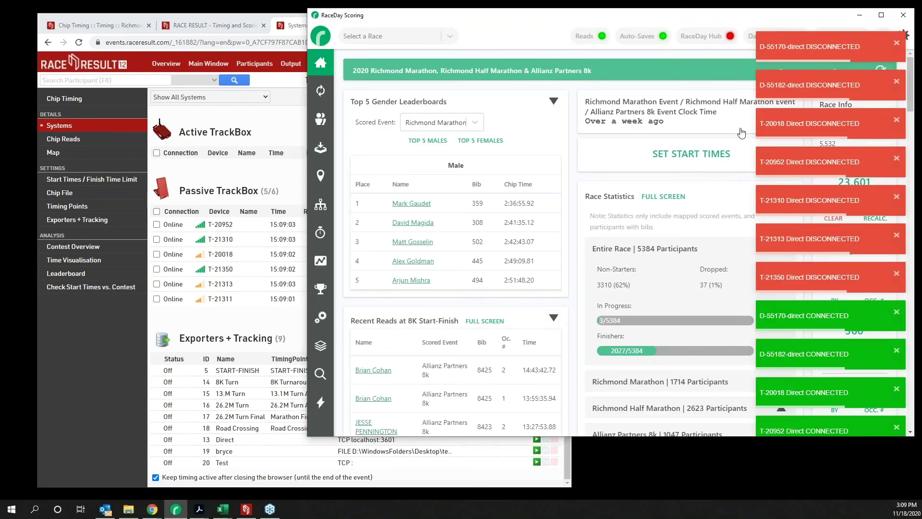
click(98, 385)
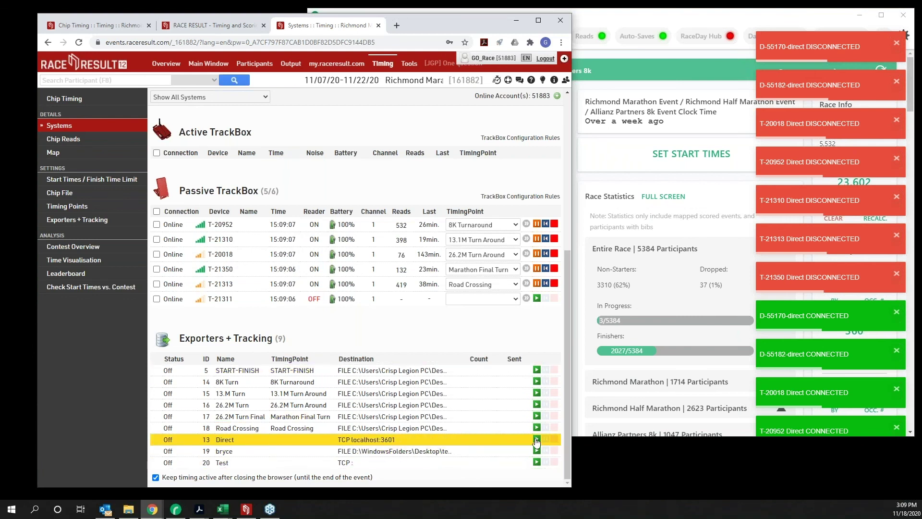
click(89, 25)
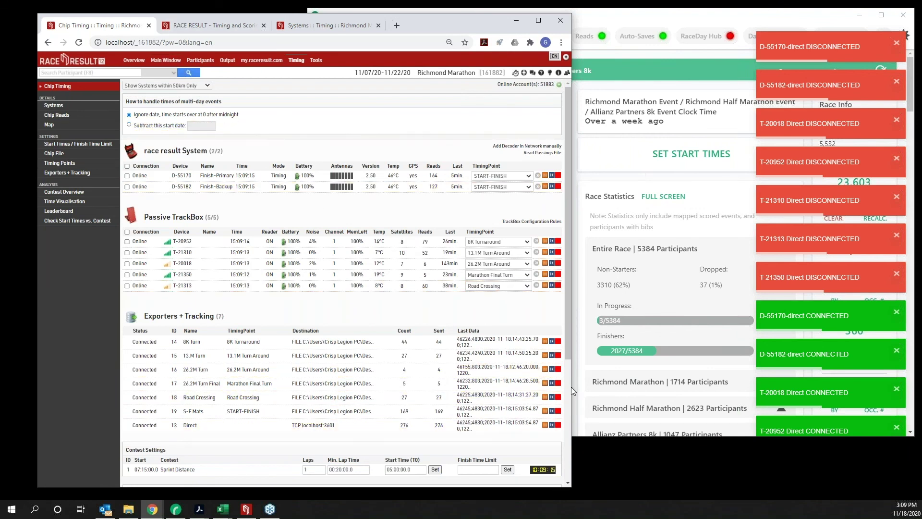
drag(572, 365, 886, 369)
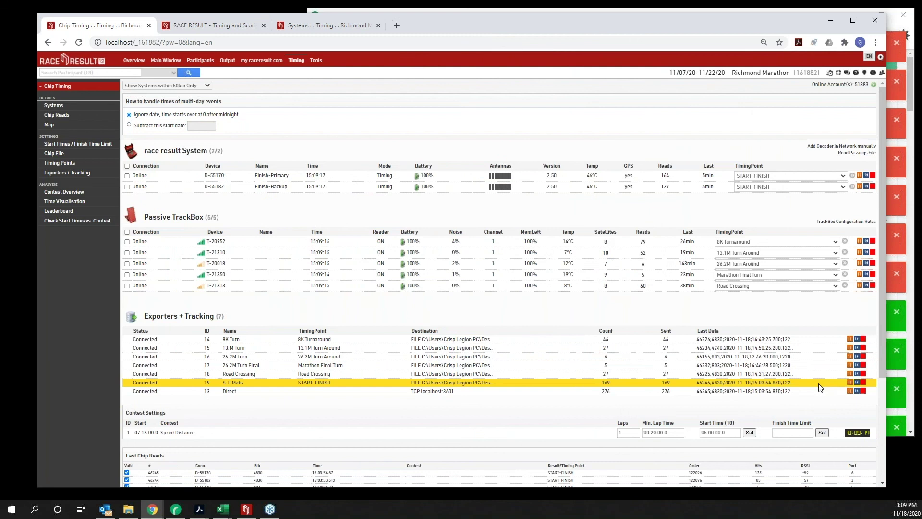
click(850, 391)
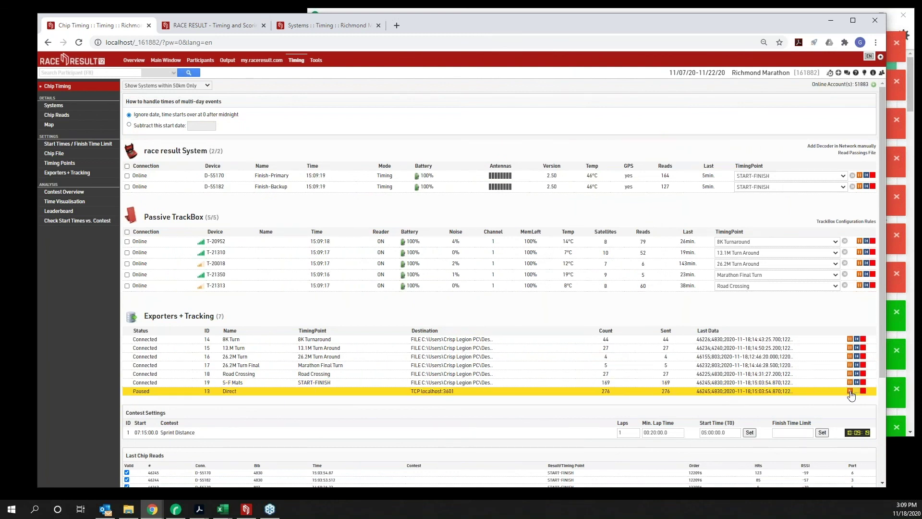
click(849, 391)
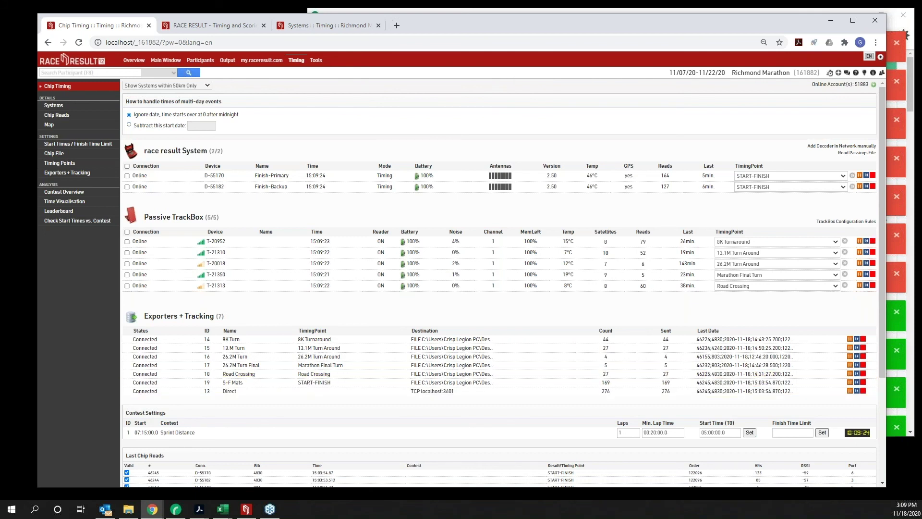
Switch between RaceDay Scoring and Chip Timing, then open the RSU-Test folder in File Explorer
key(alt+Tab)
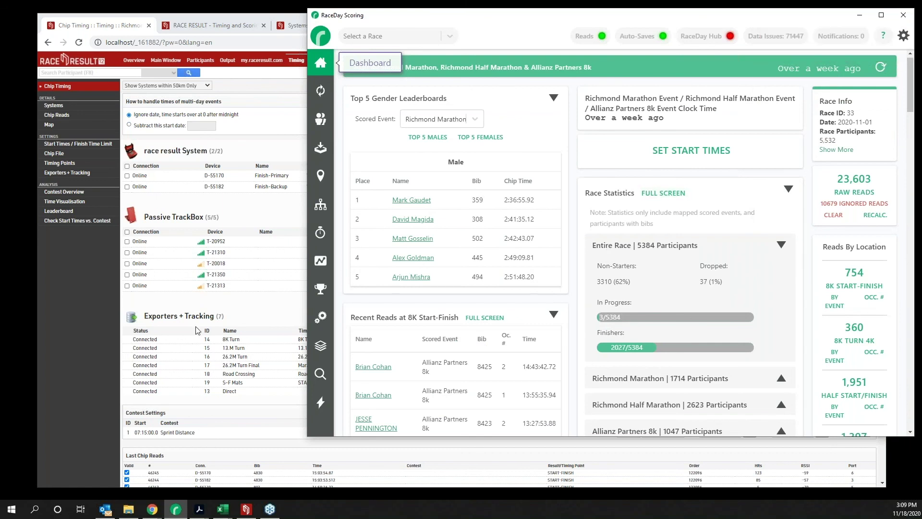
click(244, 419)
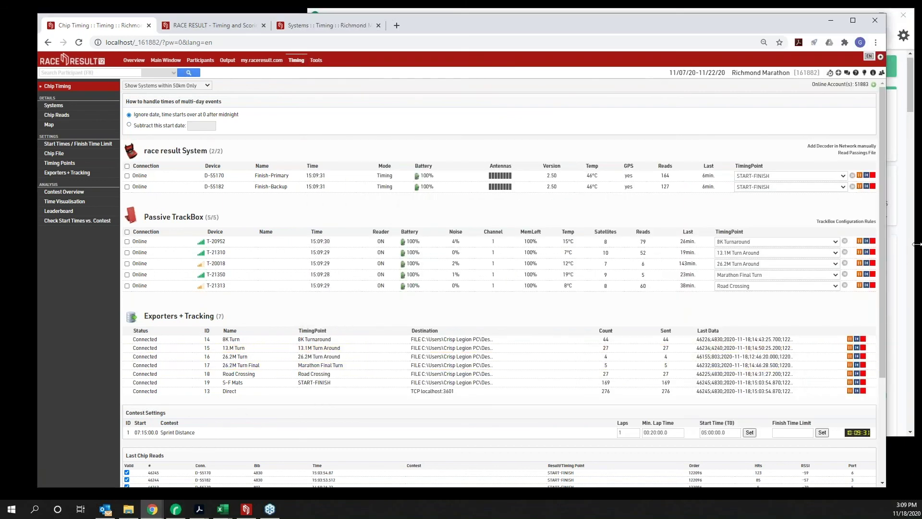
click(904, 225)
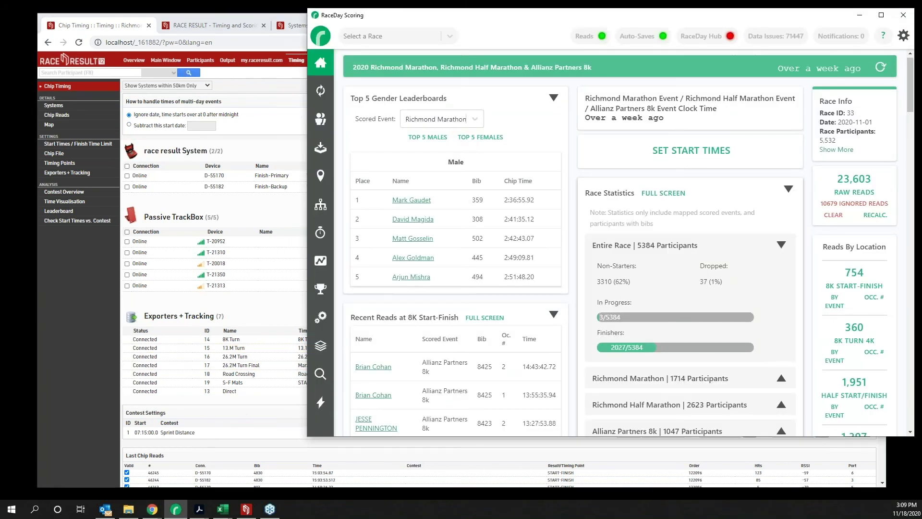
click(239, 414)
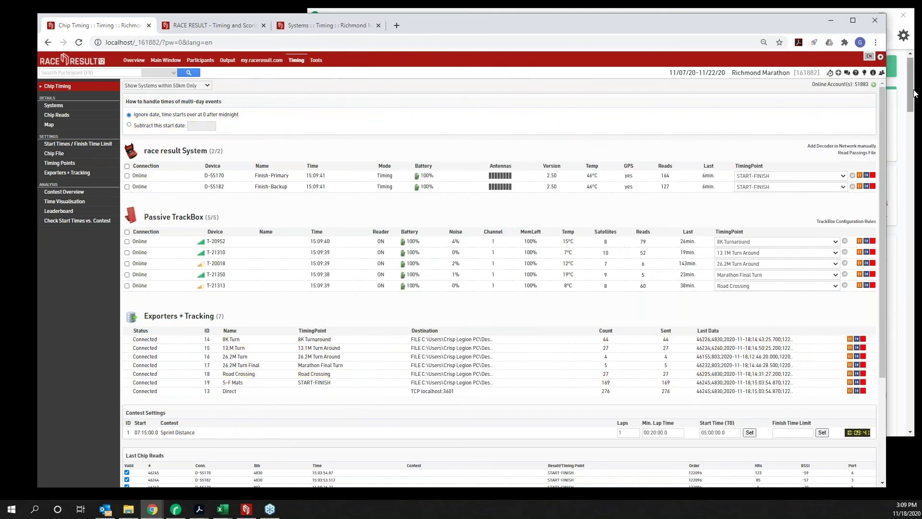
click(176, 509)
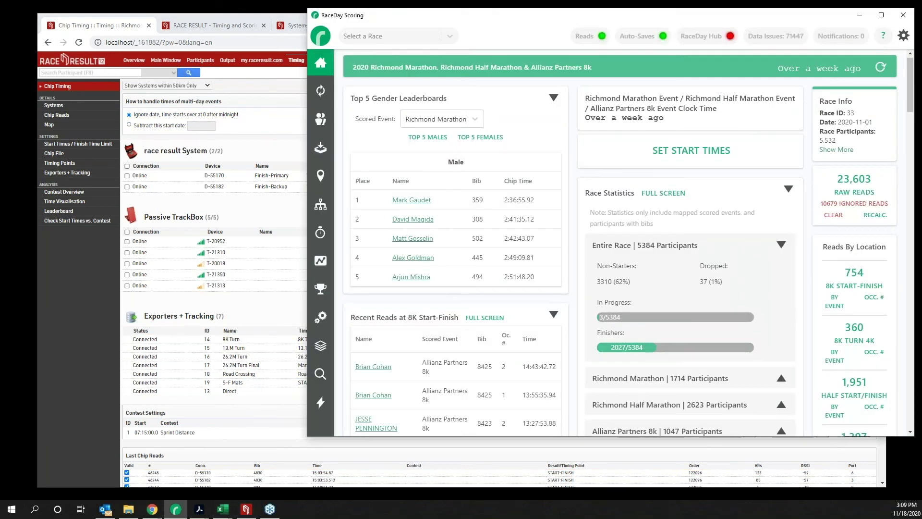
click(129, 508)
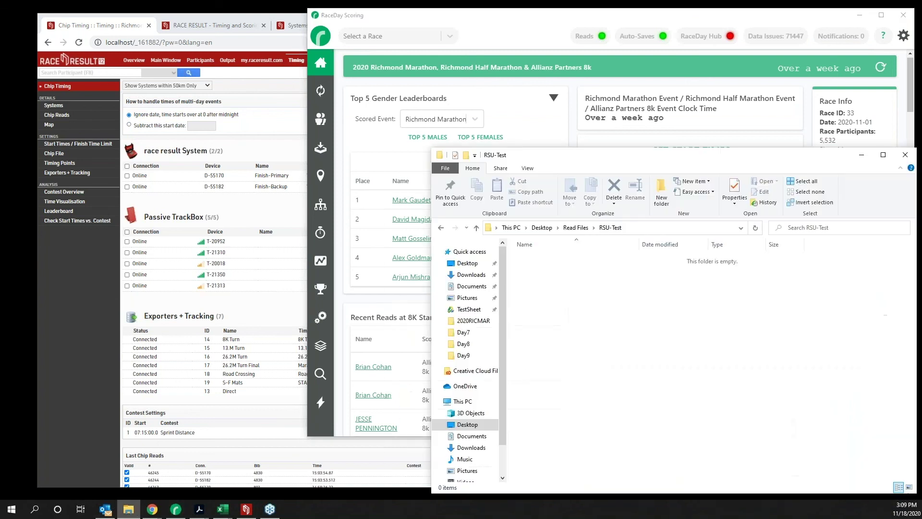
Open the 2020RICMAR folder under Read Files, then return to Race Result's Exporters + Tracking settings
click(575, 227)
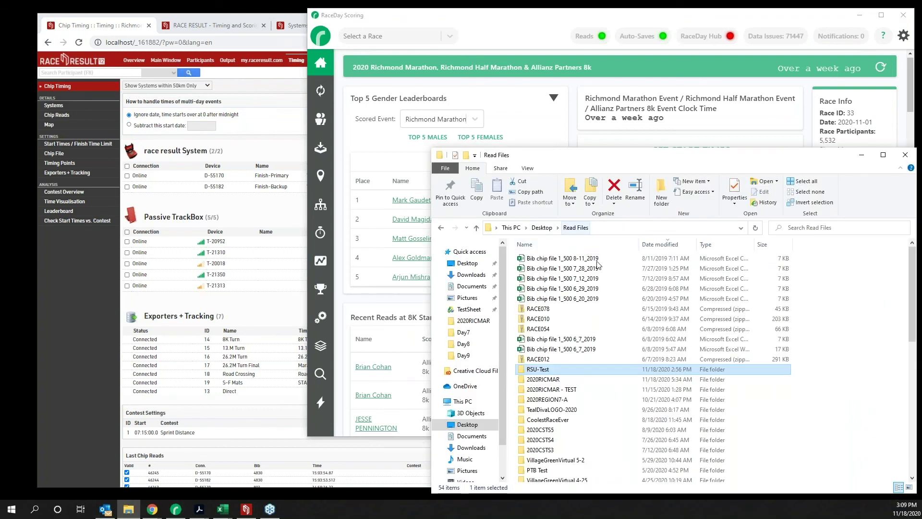
double_click(550, 379)
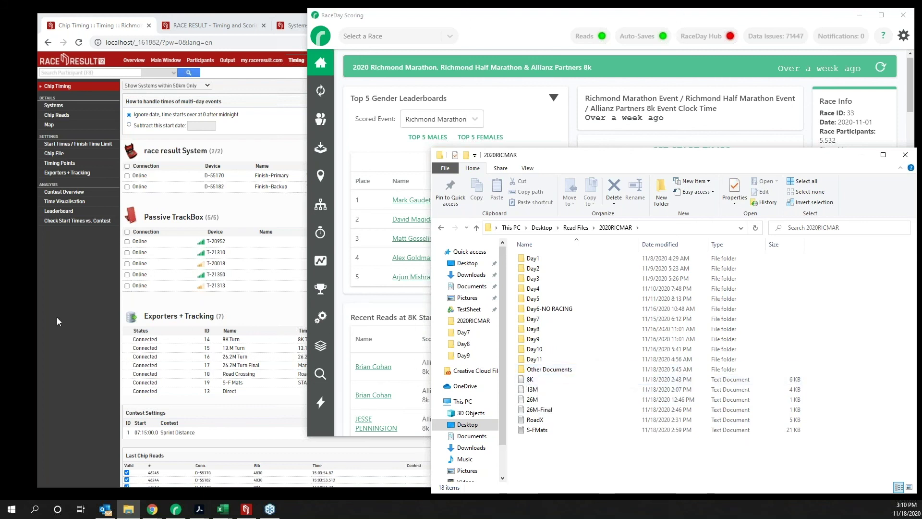
click(73, 337)
click(67, 172)
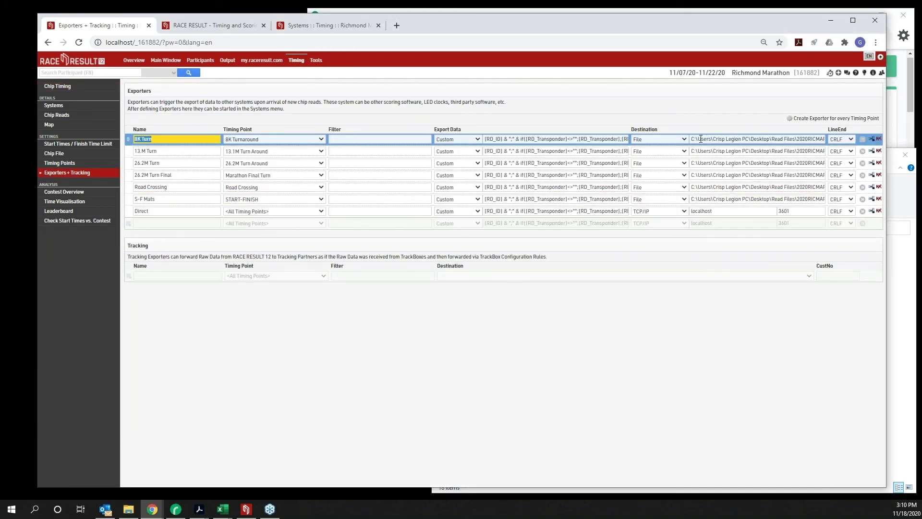
Inspect the 8K Turn exporter's destination path, leave it unchanged, and bring RaceDay Scoring forward
drag(695, 139, 788, 148)
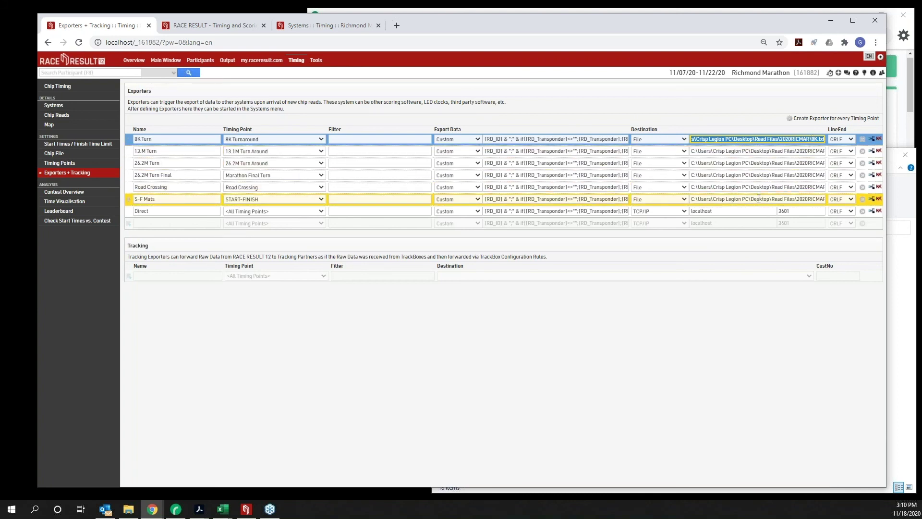
click(274, 381)
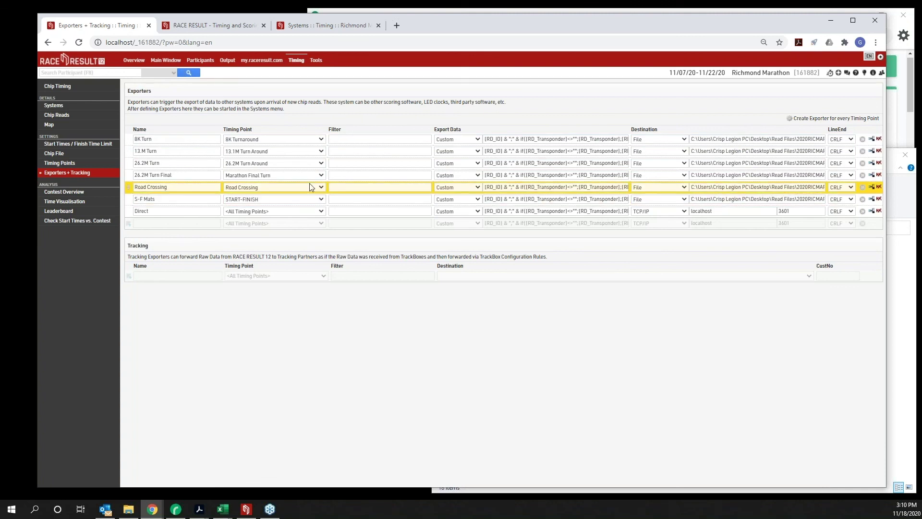
click(753, 7)
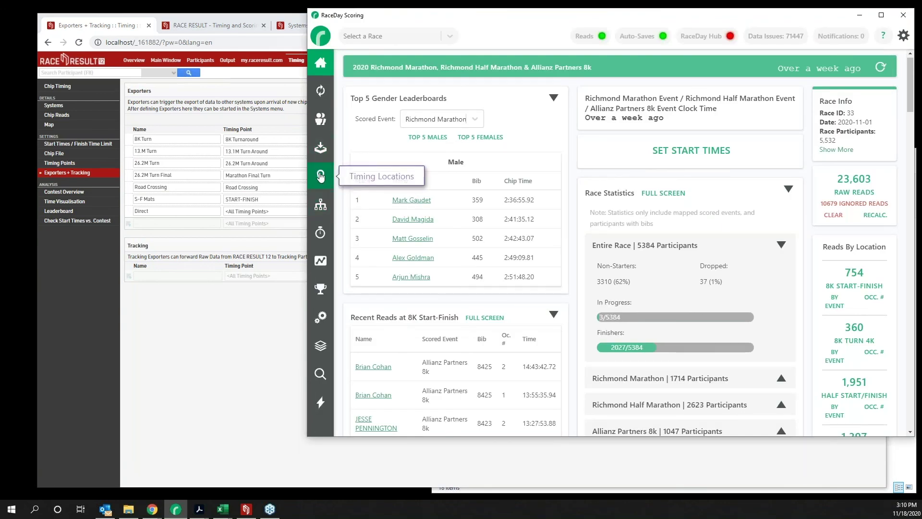
Review the Streams list, open and close D-55162-direct unchanged, and scroll to the D-55162 file stream
click(320, 148)
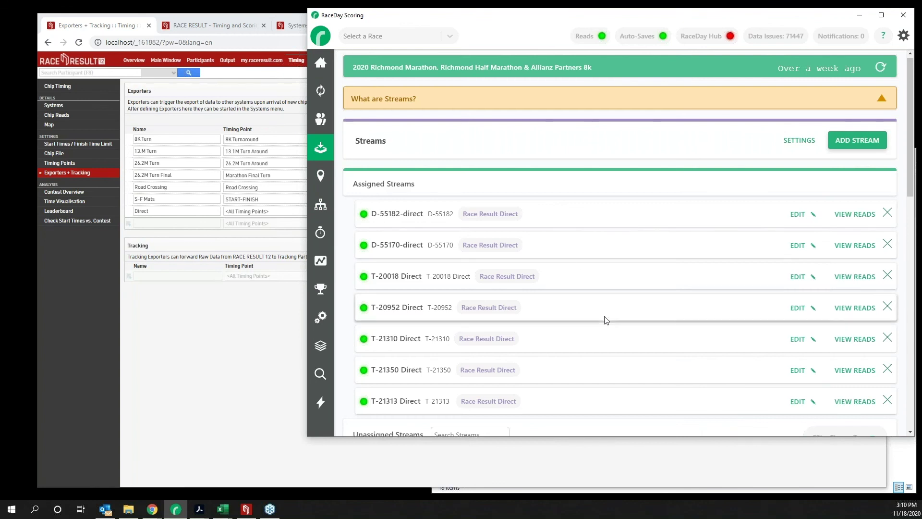
scroll(375, 164, down, 1)
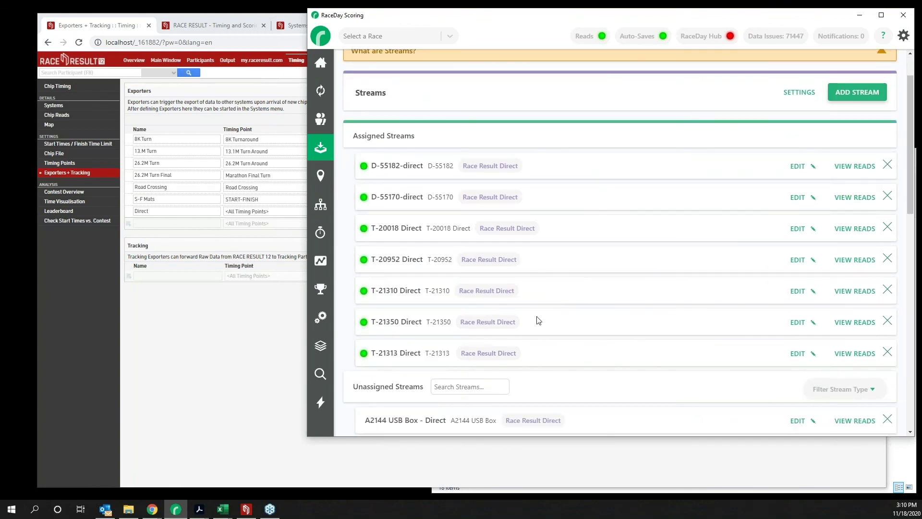
scroll(644, 319, down, 1)
scroll(672, 307, down, 5)
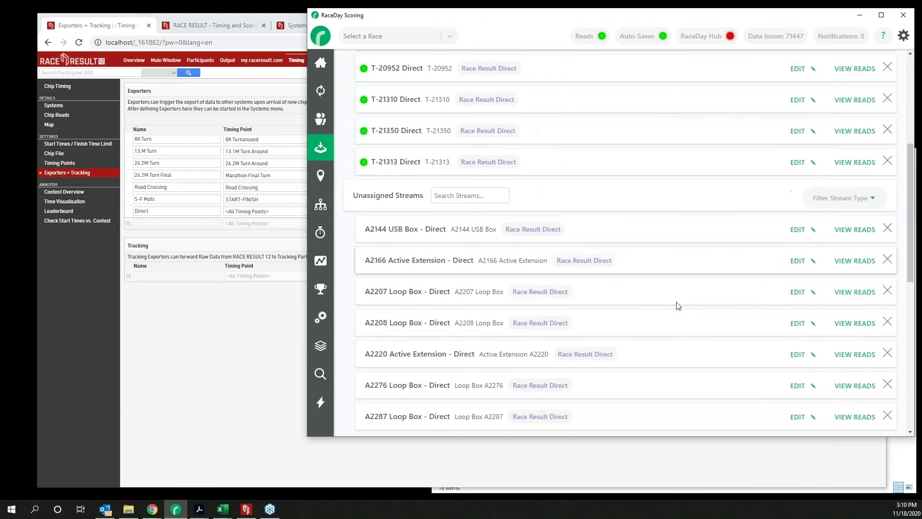
scroll(678, 306, down, 3)
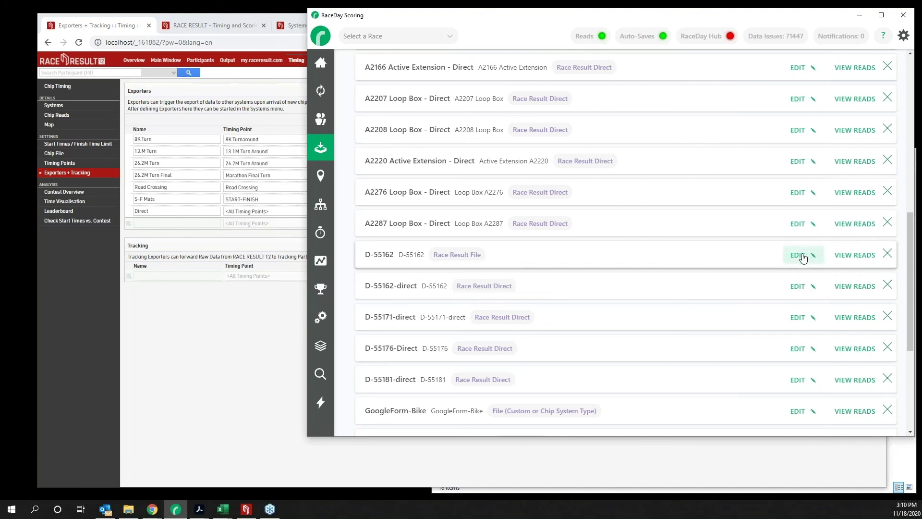
click(807, 286)
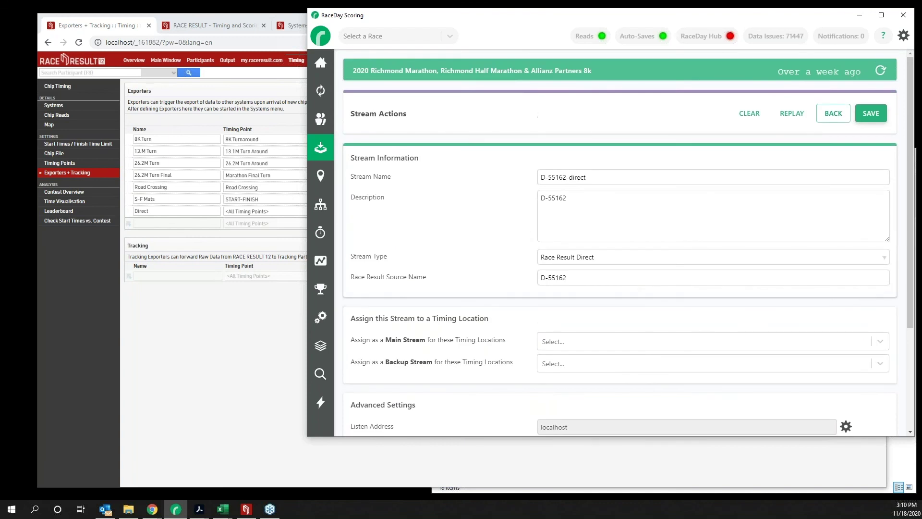
click(832, 113)
scroll(568, 283, down, 3)
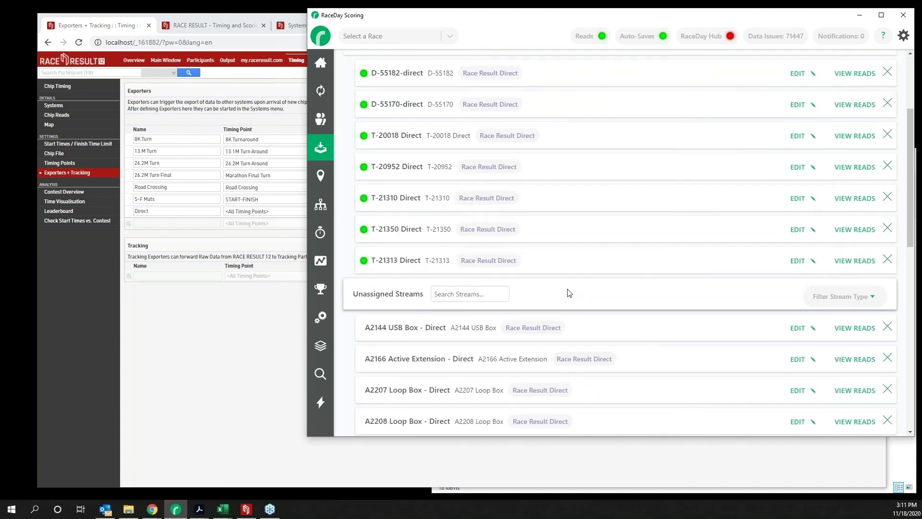
scroll(562, 288, down, 2)
scroll(528, 313, down, 2)
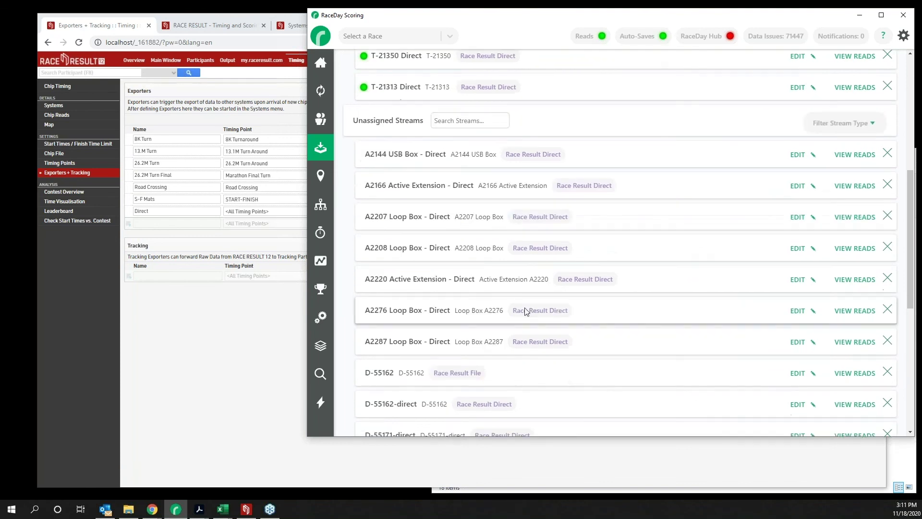
Open the D-55162 file stream and rename it to D-55162-File
click(799, 353)
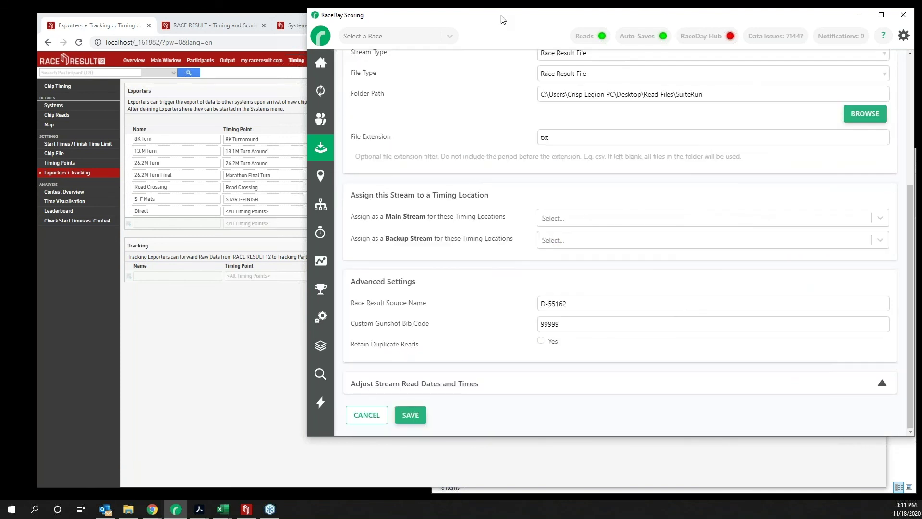
scroll(480, 183, up, 2)
scroll(488, 191, up, 2)
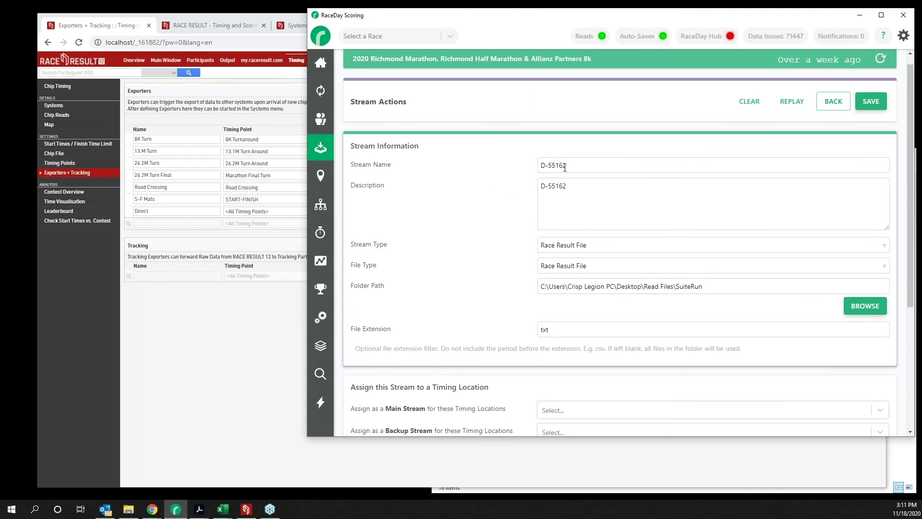
click(580, 167)
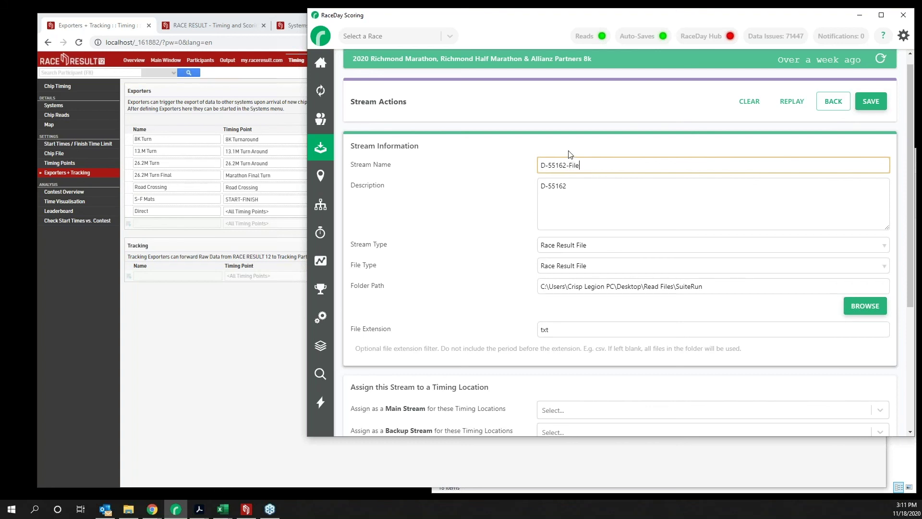
click(495, 238)
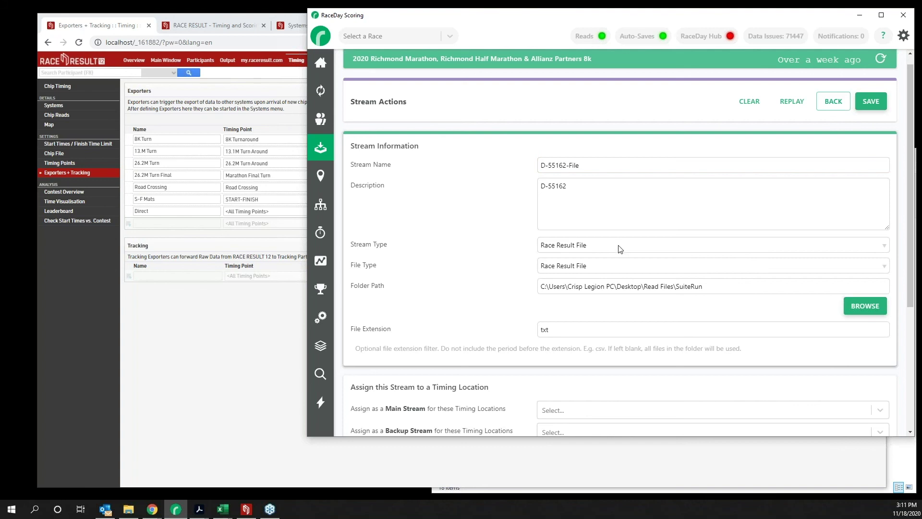
Keep Race Result File as the file type, check the SuiteRun folder path, and browse for a folder
click(623, 268)
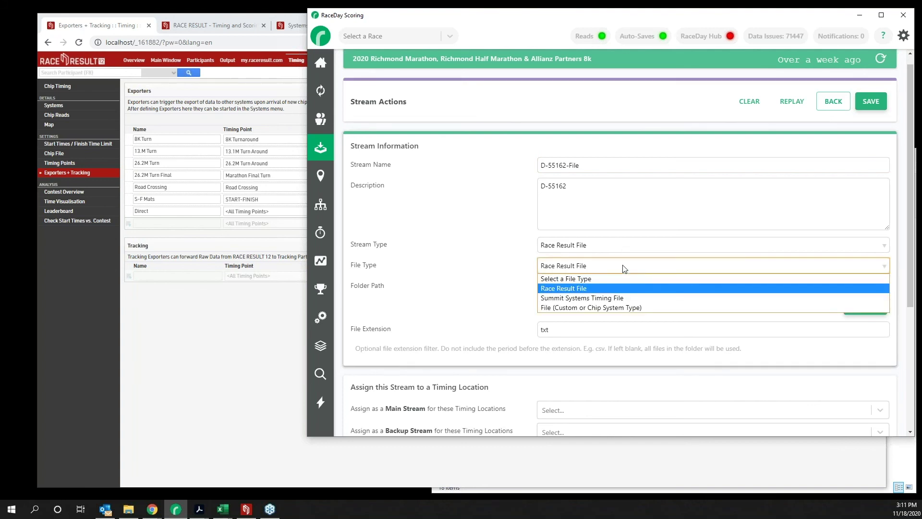
click(510, 292)
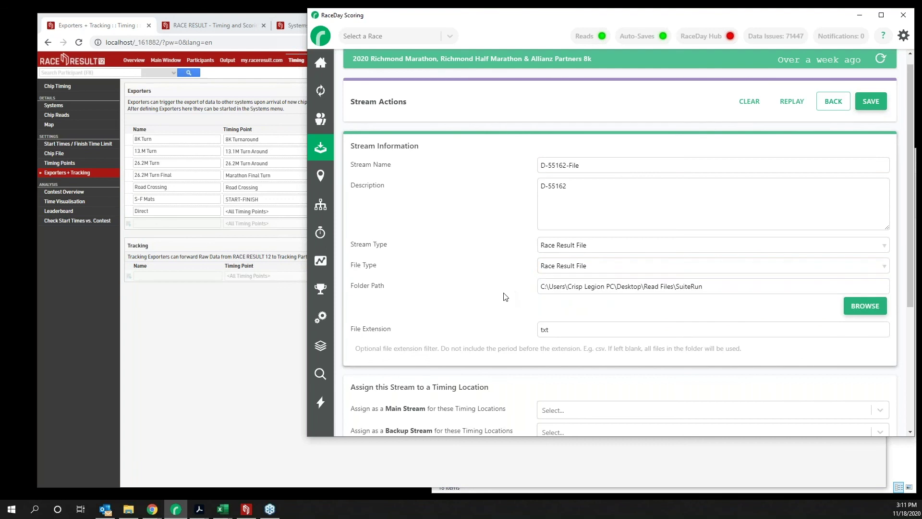
drag(701, 282, 676, 285)
click(711, 285)
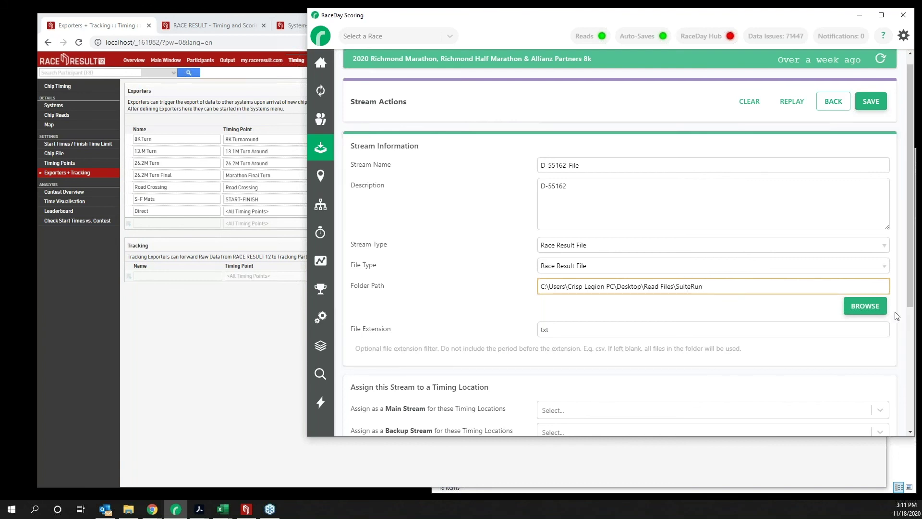
click(865, 306)
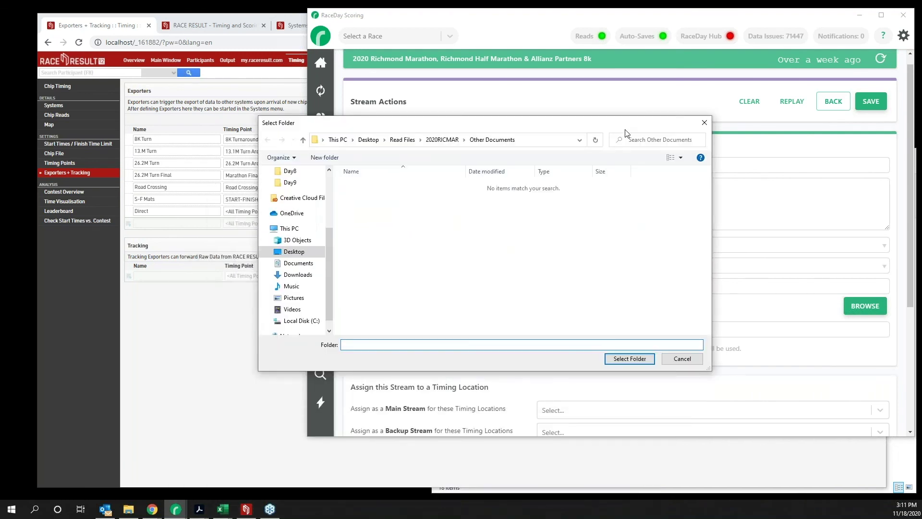
click(436, 145)
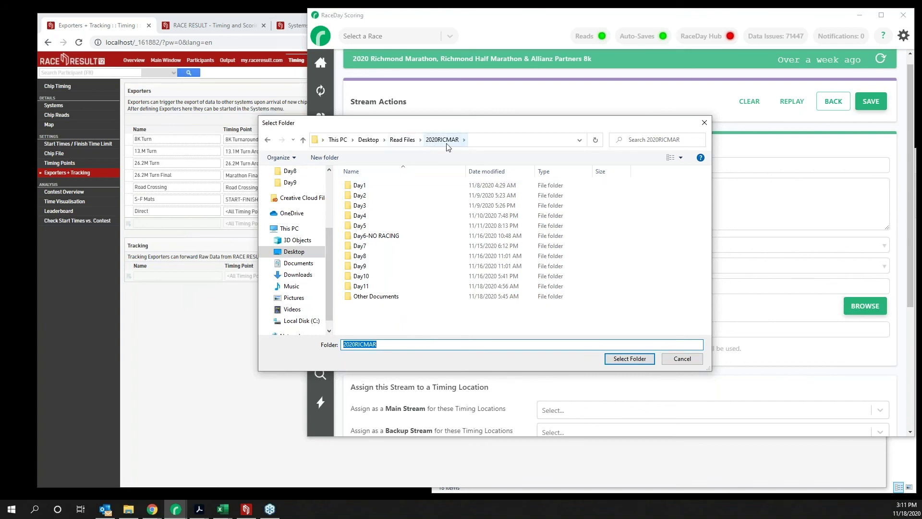
click(126, 509)
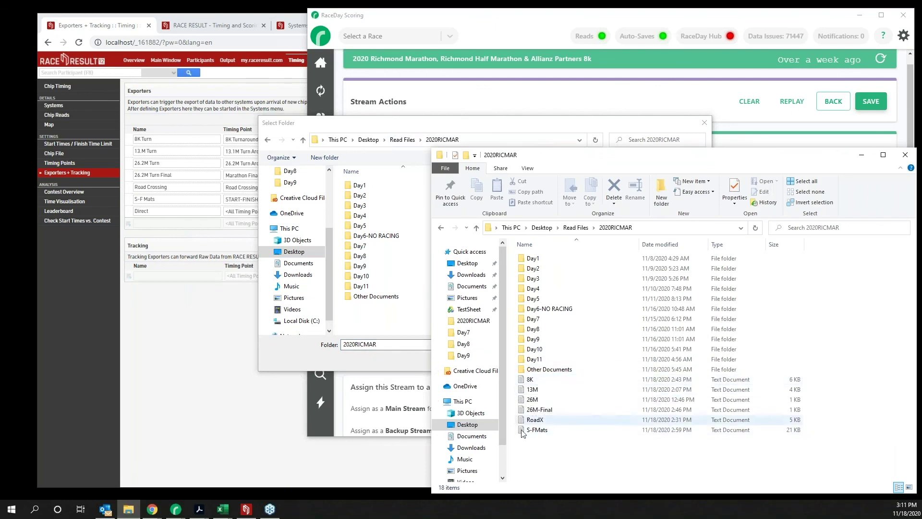
right_click(530, 452)
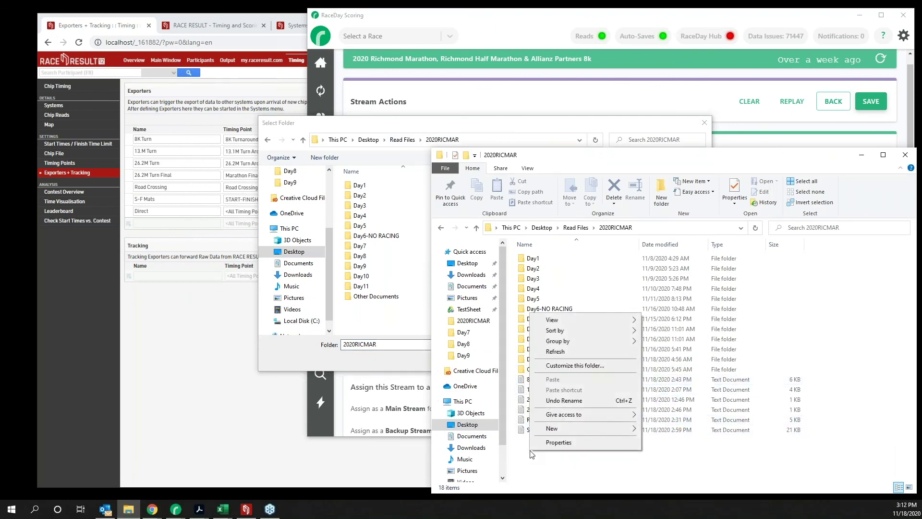
mouse_move(566, 431)
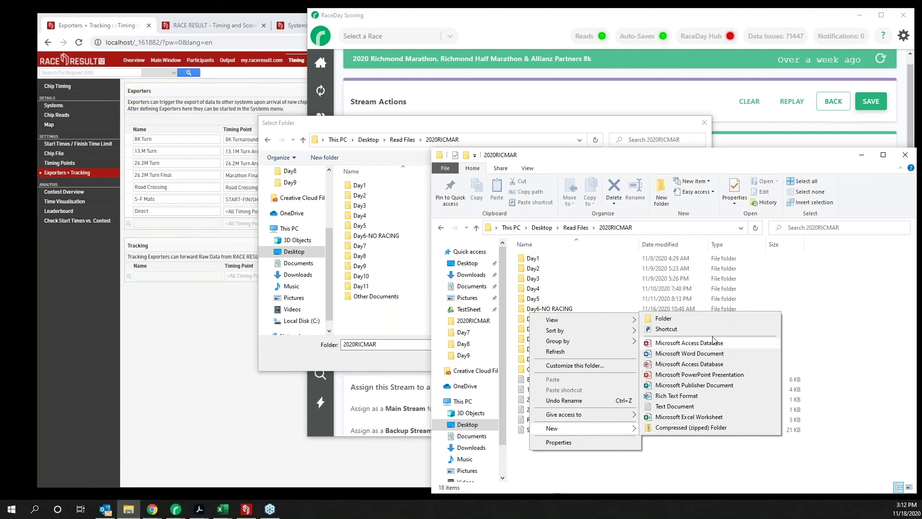
click(701, 319)
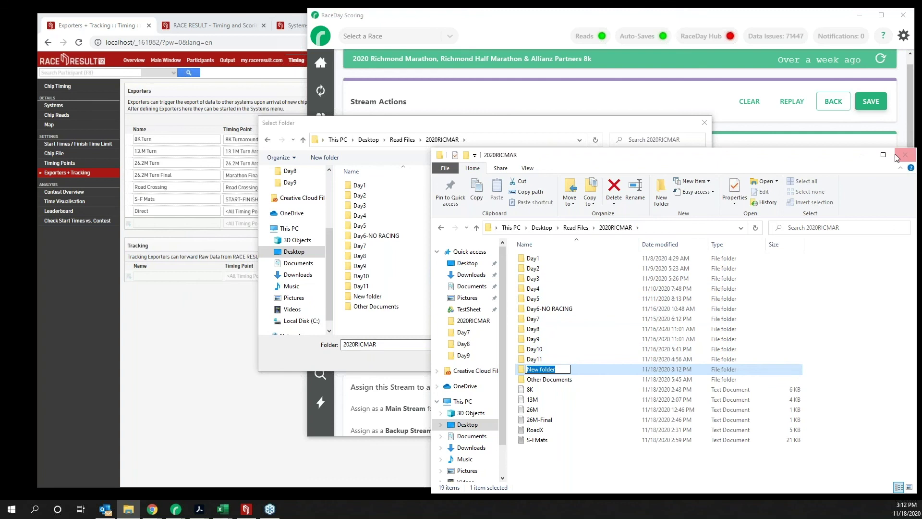
click(633, 475)
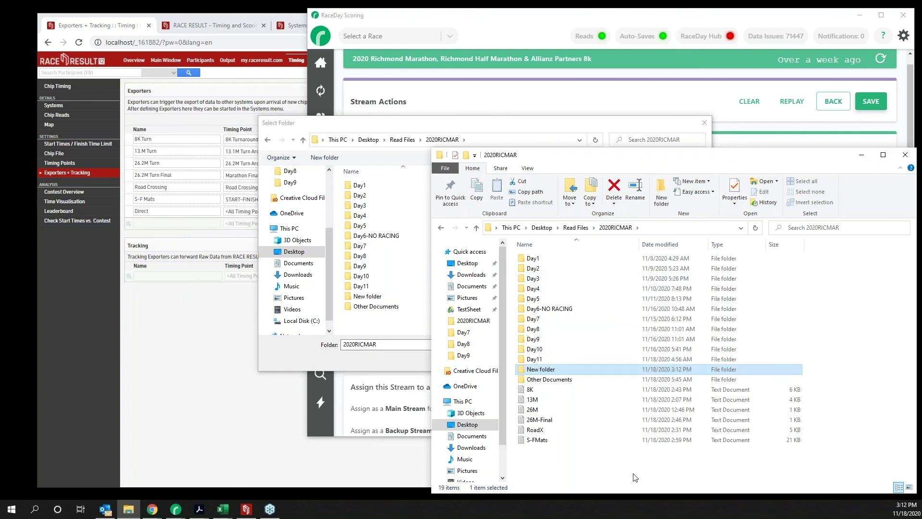
right_click(542, 369)
click(565, 336)
click(290, 358)
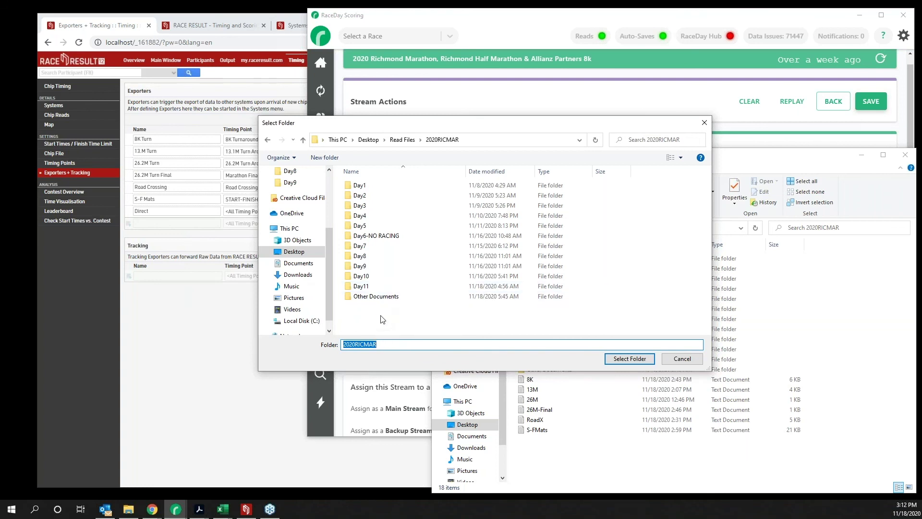
click(757, 157)
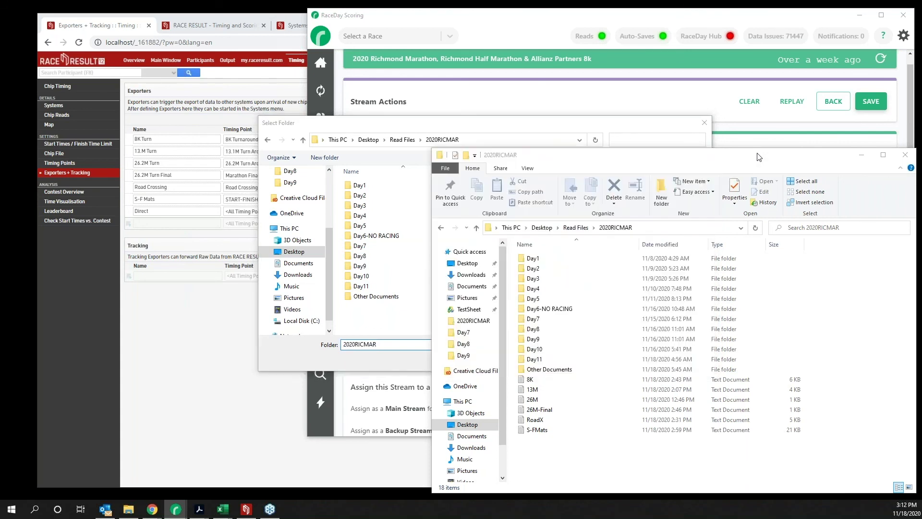
click(740, 139)
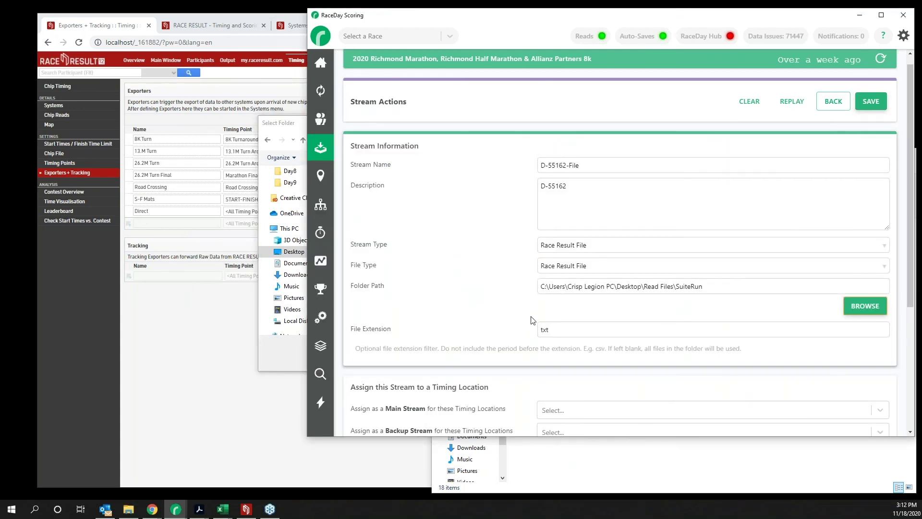
Leave the D-55162-File stream form and confirm discarding the unsaved changes
scroll(517, 349, down, 1)
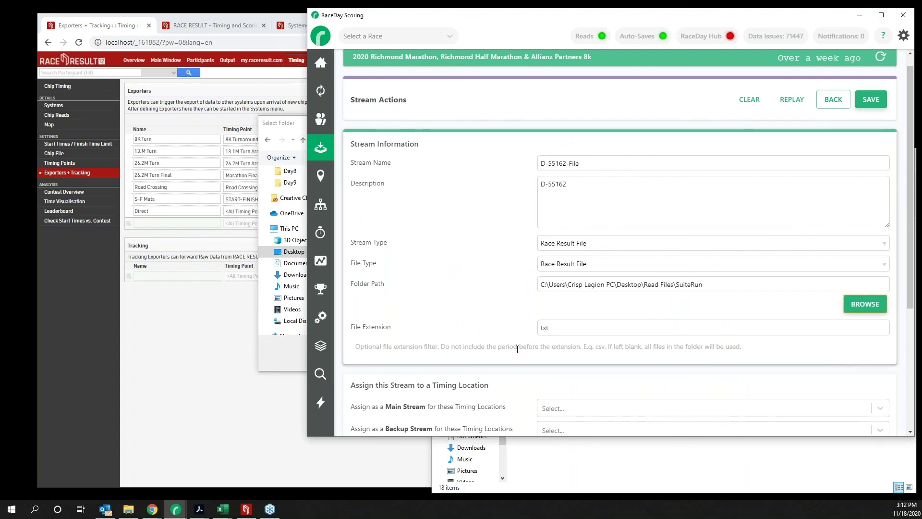
scroll(517, 349, down, 1)
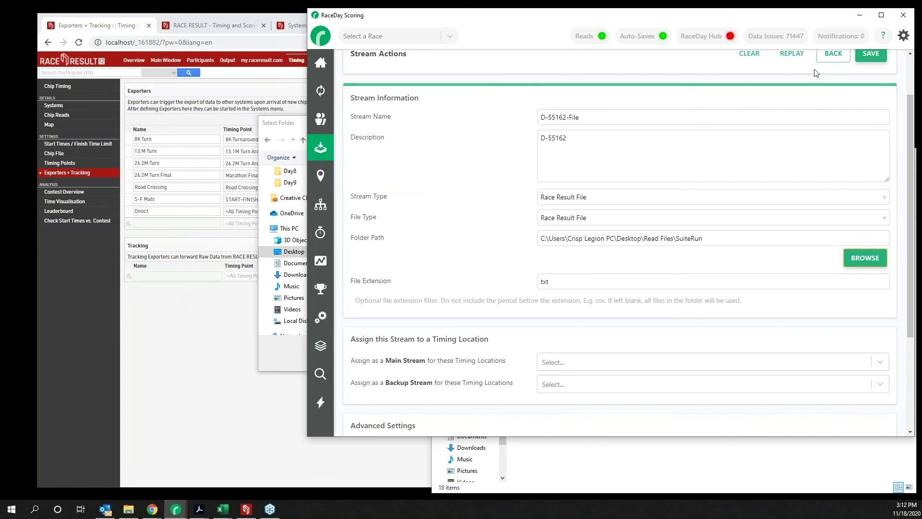
click(833, 54)
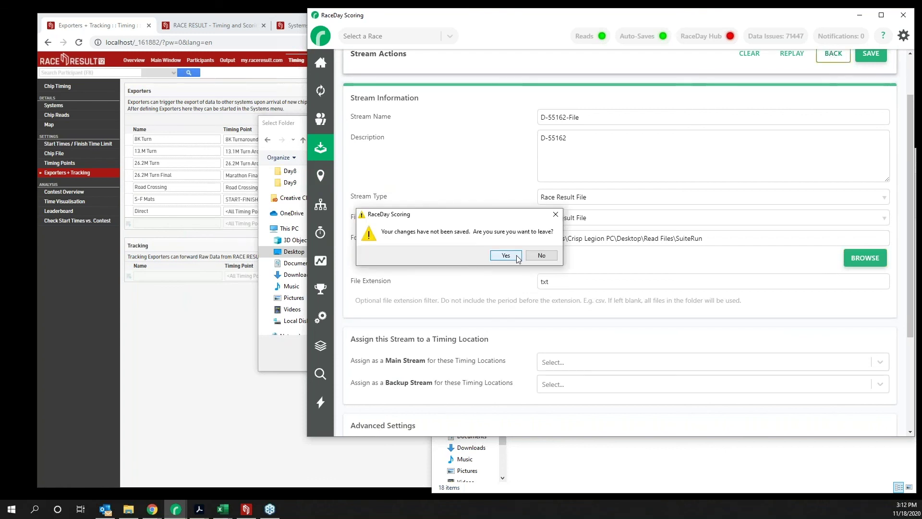
click(506, 255)
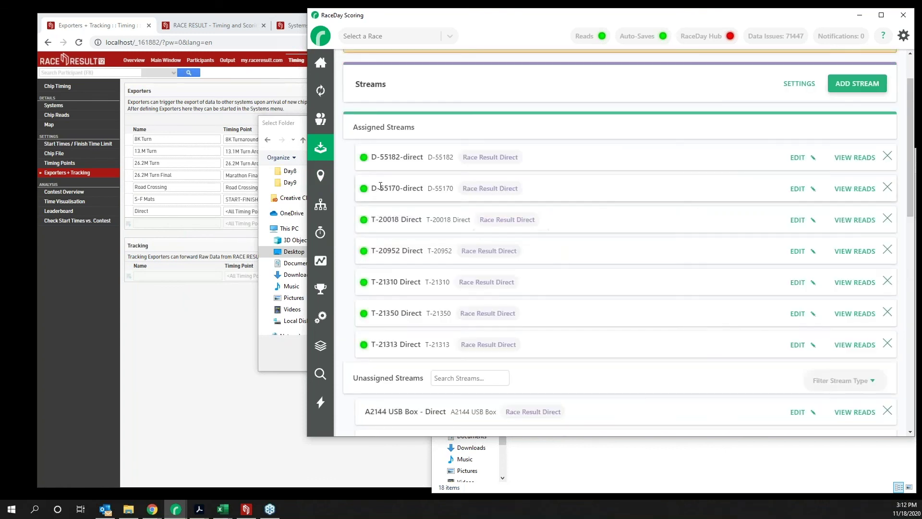
Review the Full Start Finish timing location's stream settings, then return to the race dashboard
click(320, 176)
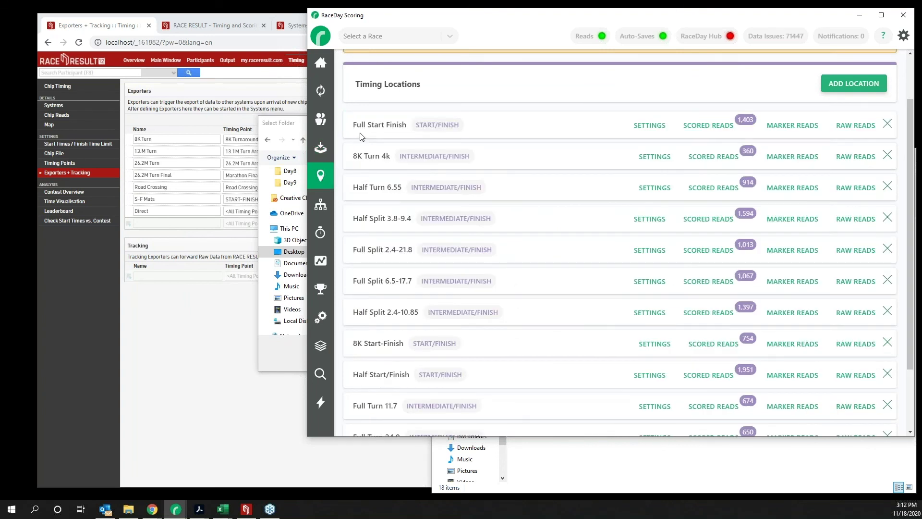
click(644, 127)
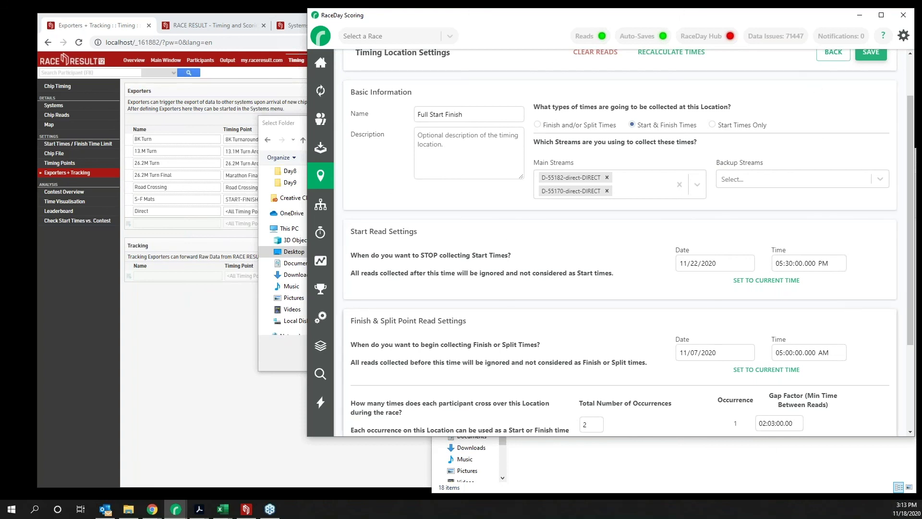
click(806, 457)
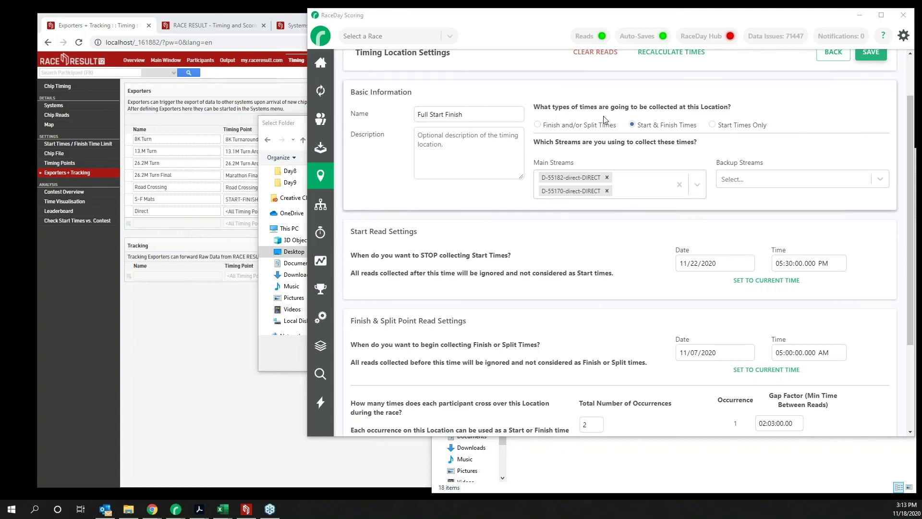
click(321, 63)
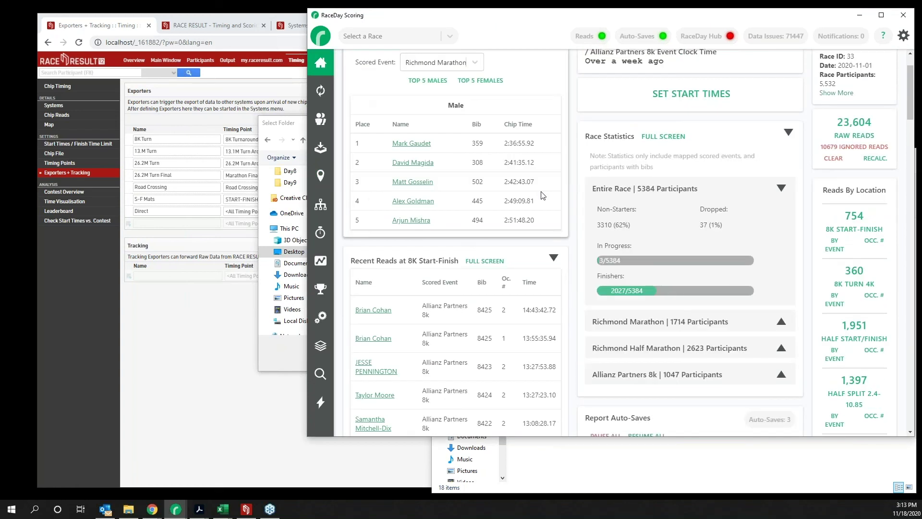
scroll(552, 250, up, 2)
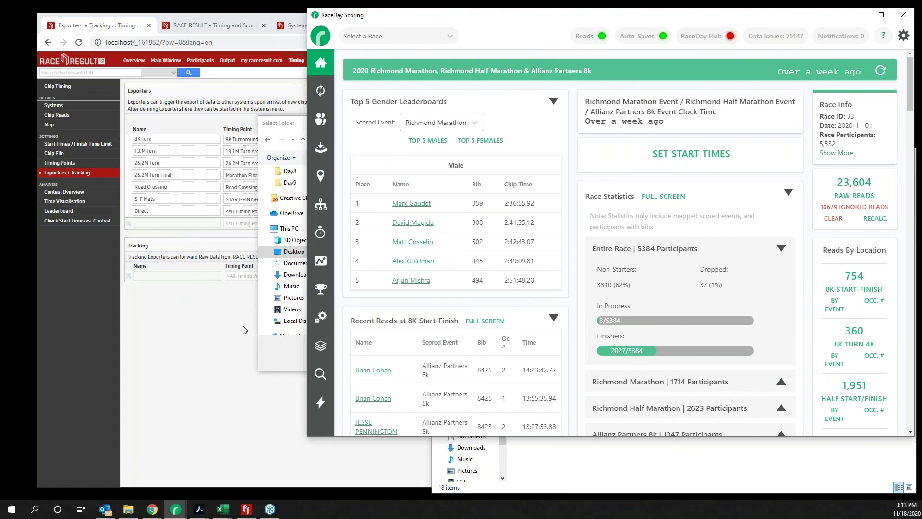
click(200, 337)
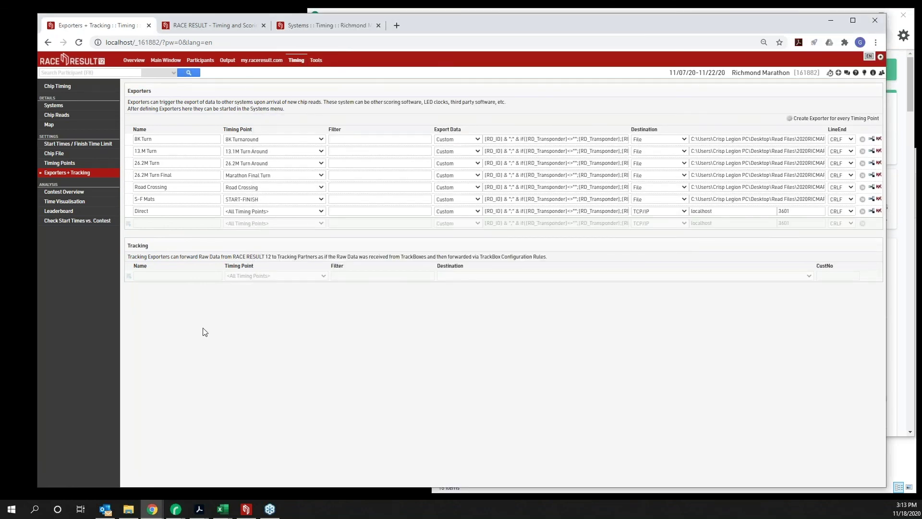
Open Race Result's Chip Reads list, showing 23,822 raw data entries with live update on
click(54, 105)
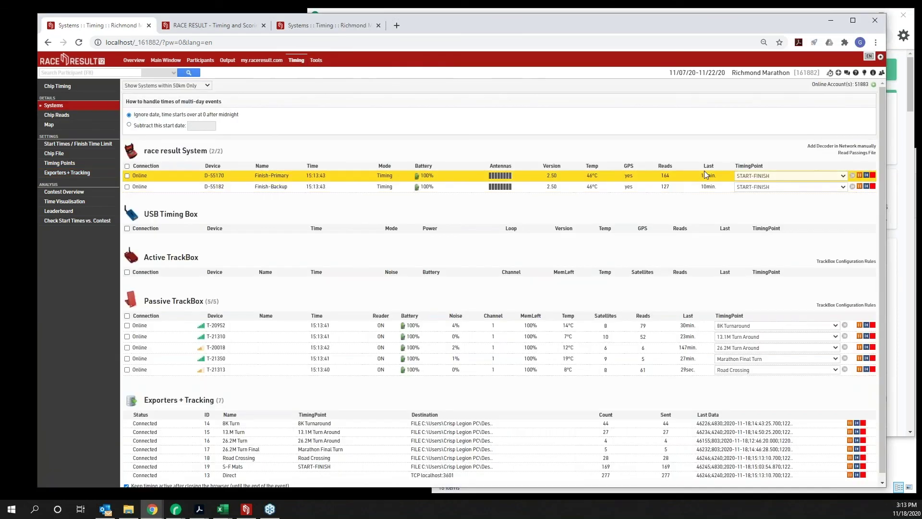
scroll(609, 354, down, 1)
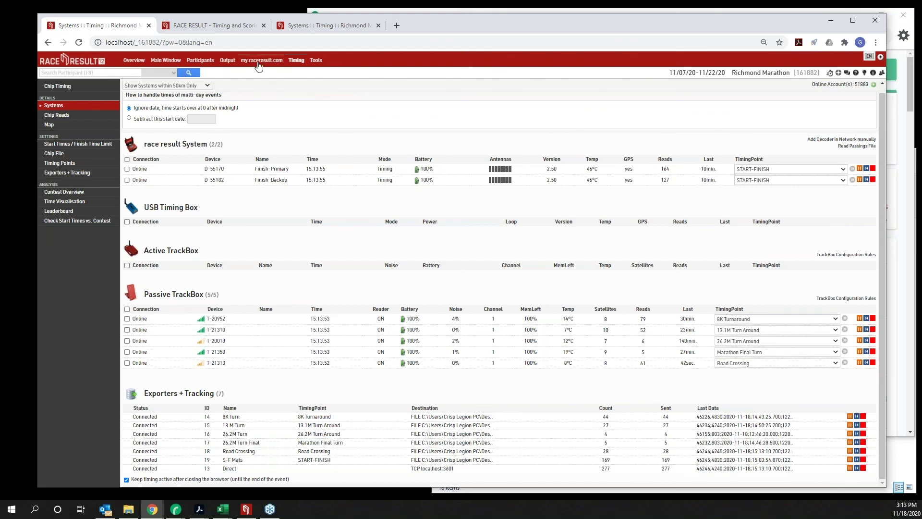
click(57, 116)
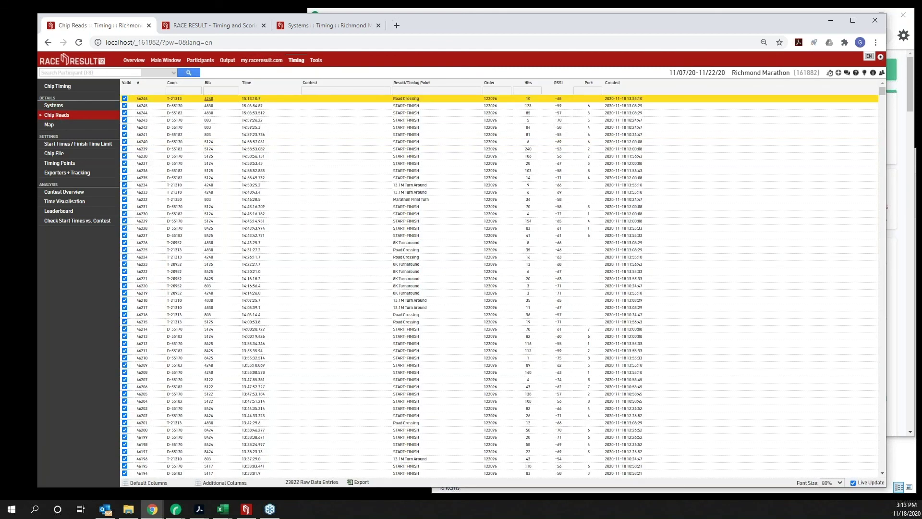
click(912, 87)
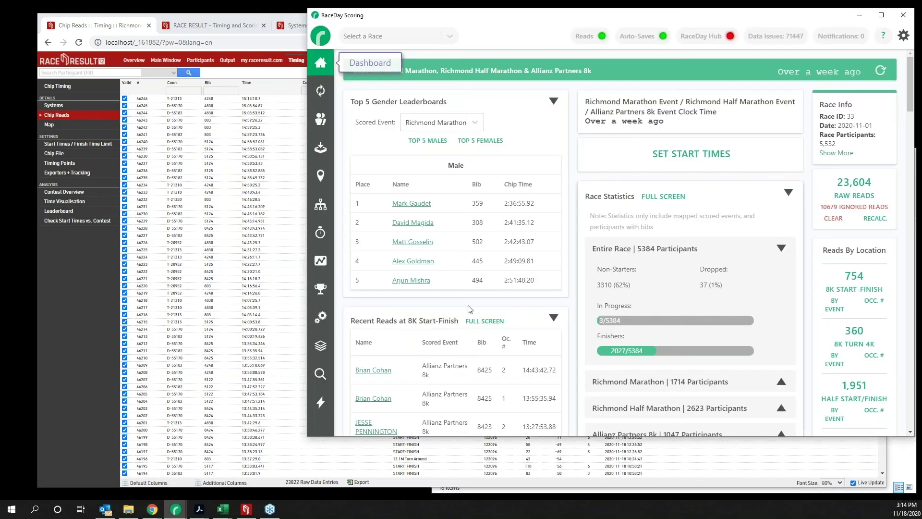
scroll(534, 294, down, 3)
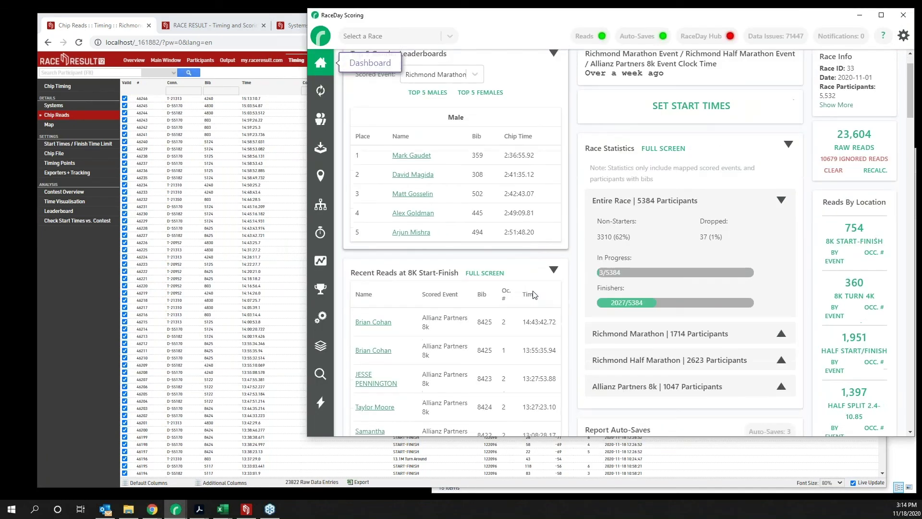
scroll(531, 295, down, 1)
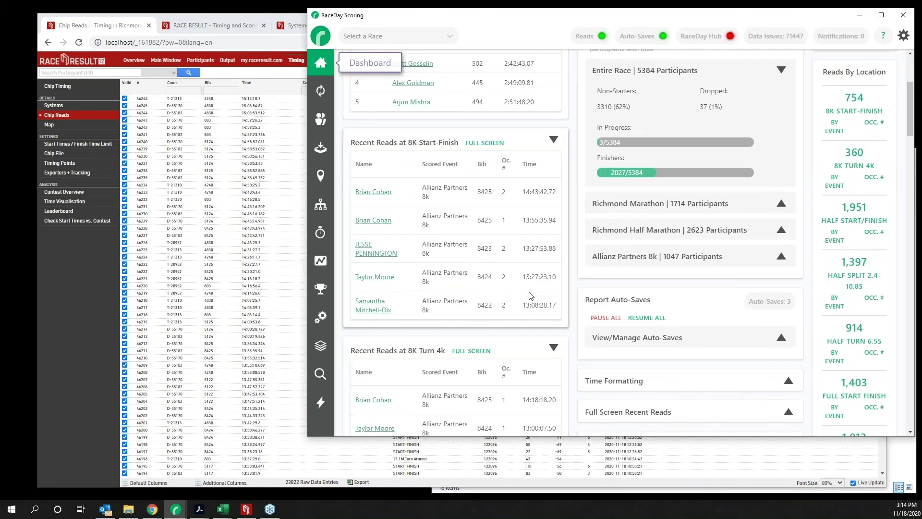
scroll(531, 295, down, 14)
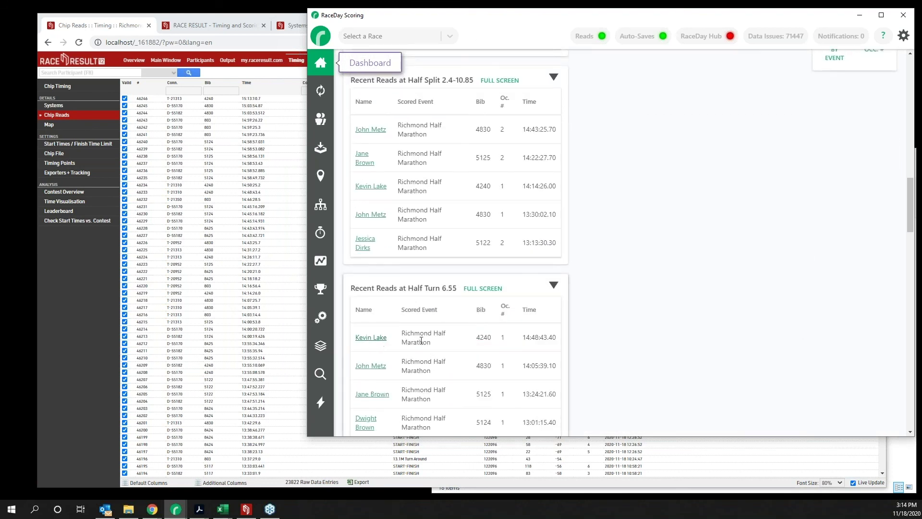
drag(554, 338, 522, 338)
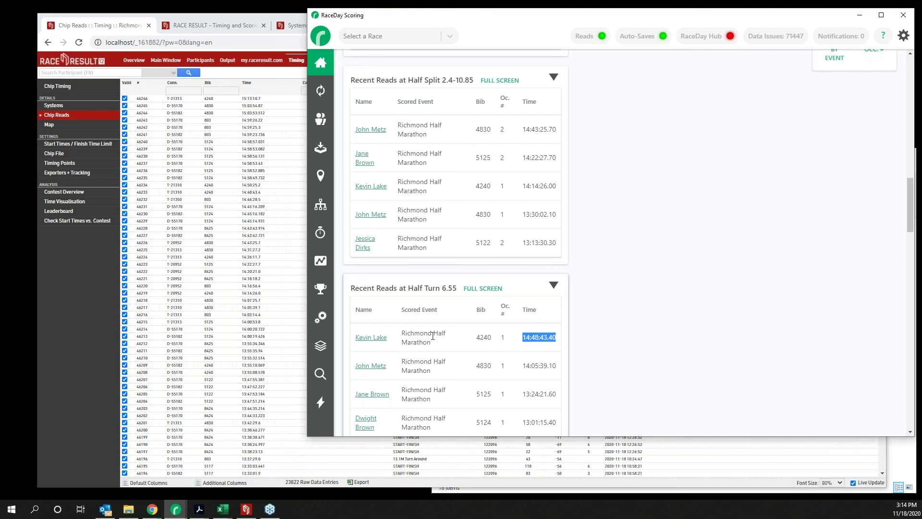
scroll(434, 338, up, 2)
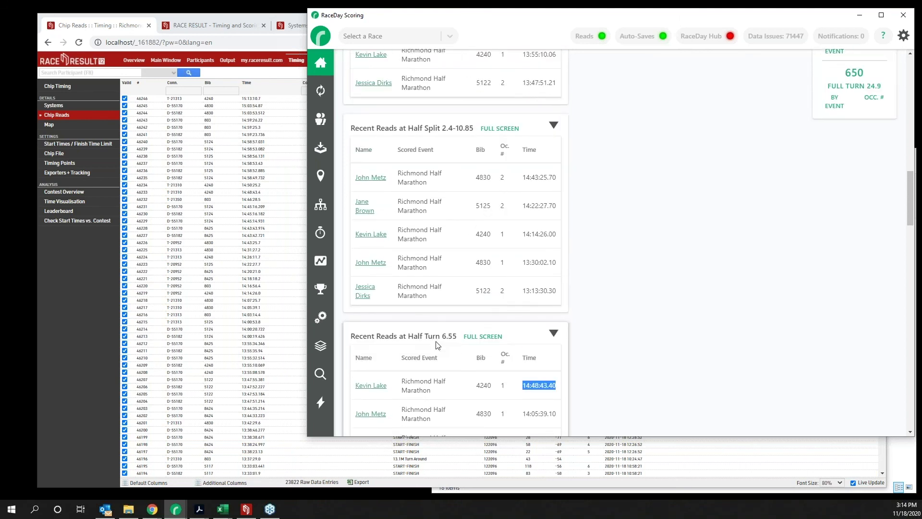
scroll(474, 260, down, 1)
scroll(473, 259, down, 10)
scroll(468, 262, up, 10)
scroll(468, 262, up, 3)
scroll(468, 262, down, 5)
scroll(468, 261, down, 15)
scroll(468, 261, down, 5)
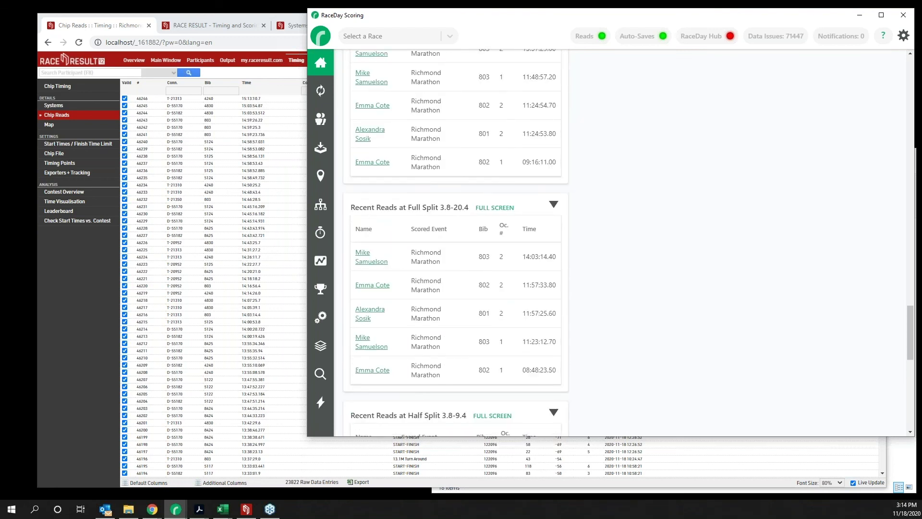
scroll(468, 262, down, 5)
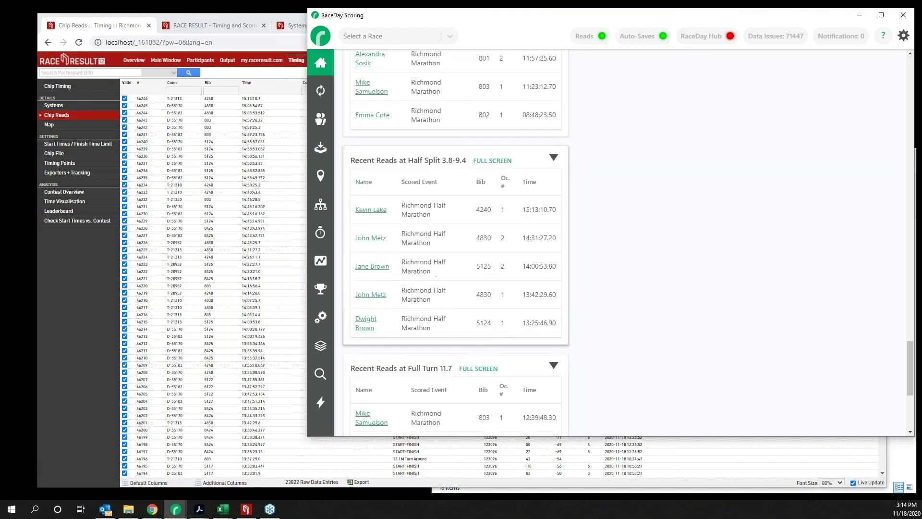
Highlight bib 4240's latest read 15:13:10.70, then open Race Result's Systems page
scroll(455, 242, down, 1)
double_click(478, 176)
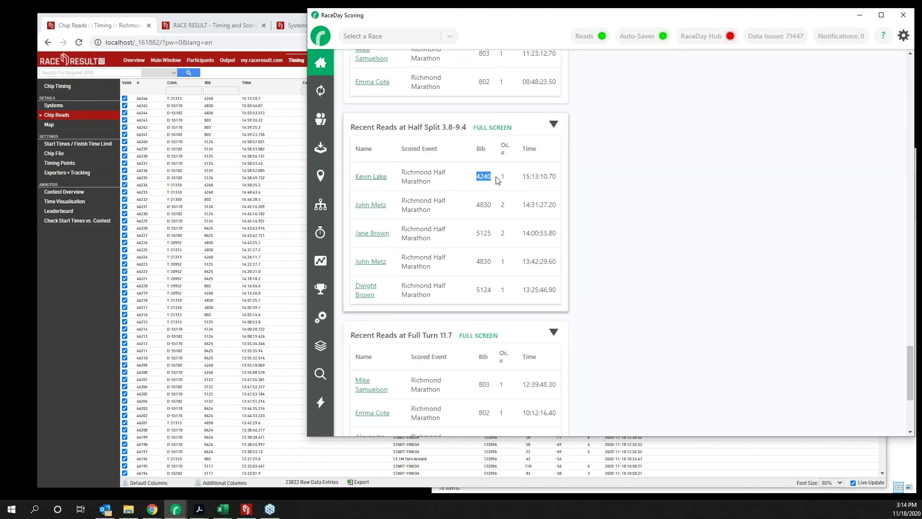
drag(522, 176, 562, 179)
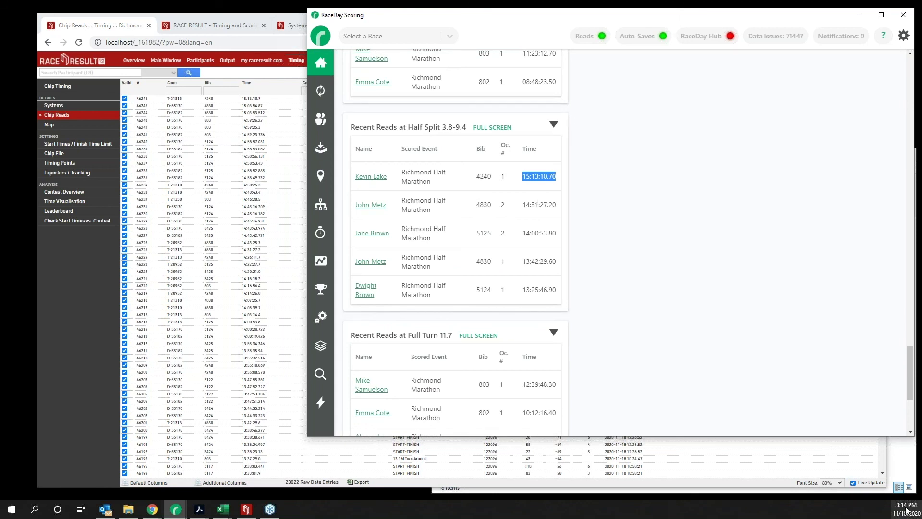
mouse_move(905, 510)
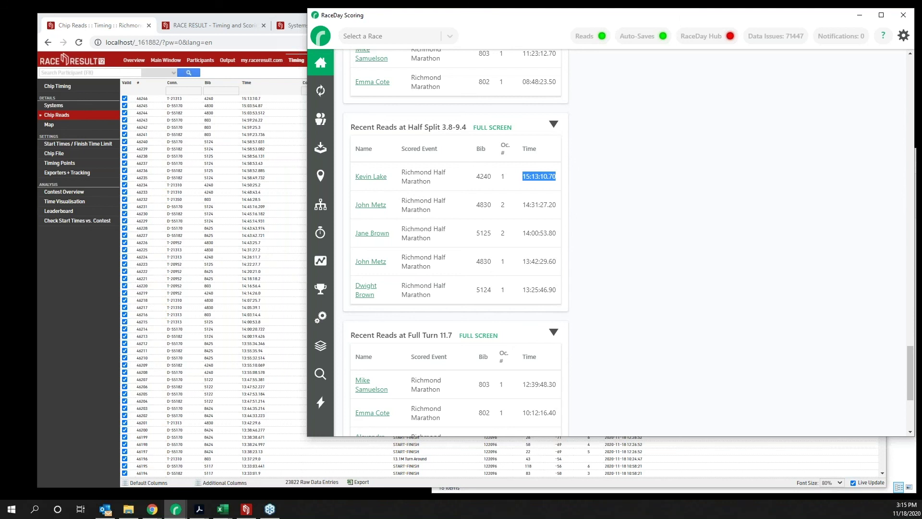
click(71, 278)
click(54, 105)
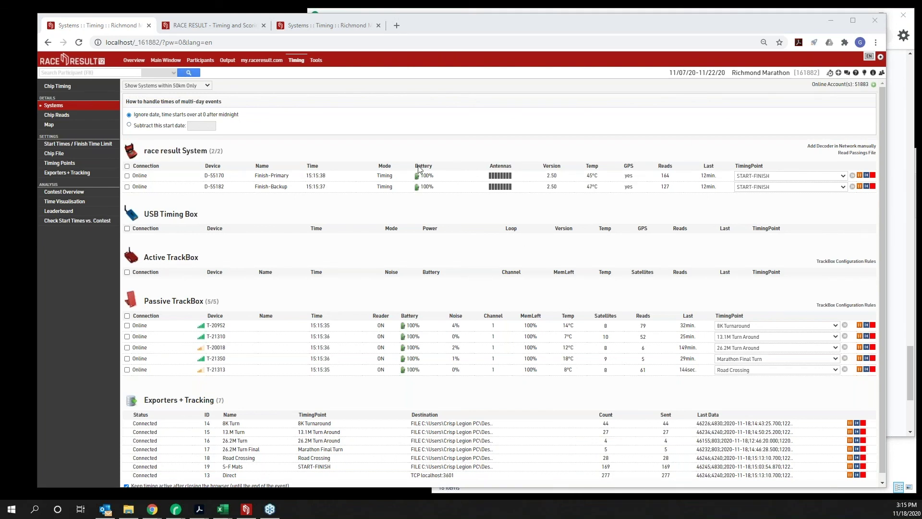
Recheck RaceDay Scoring, then open Race Result's Exporters + Tracking page listing seven exporters
click(904, 118)
drag(911, 368, 913, 400)
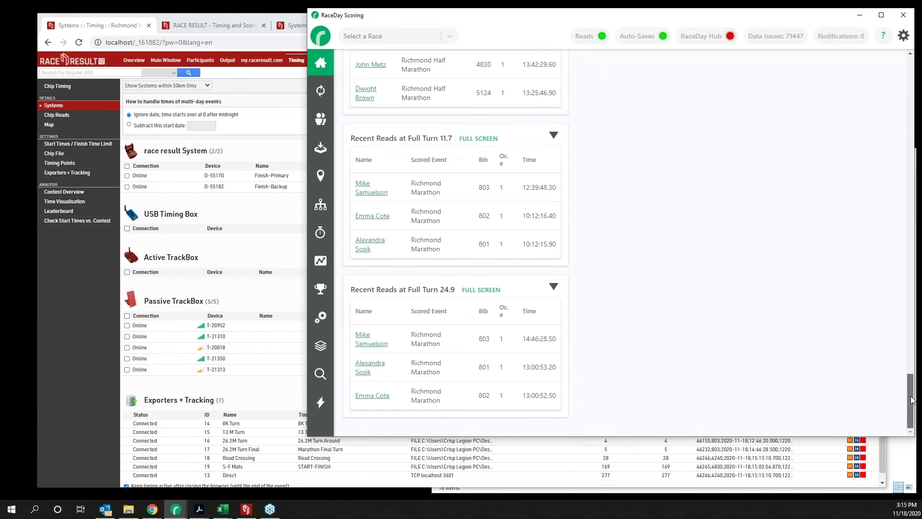
scroll(616, 170, up, 15)
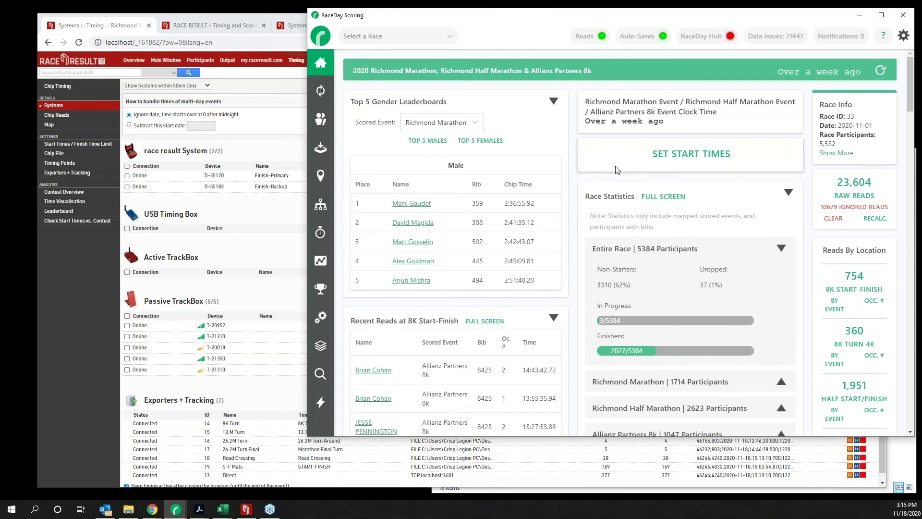
click(61, 367)
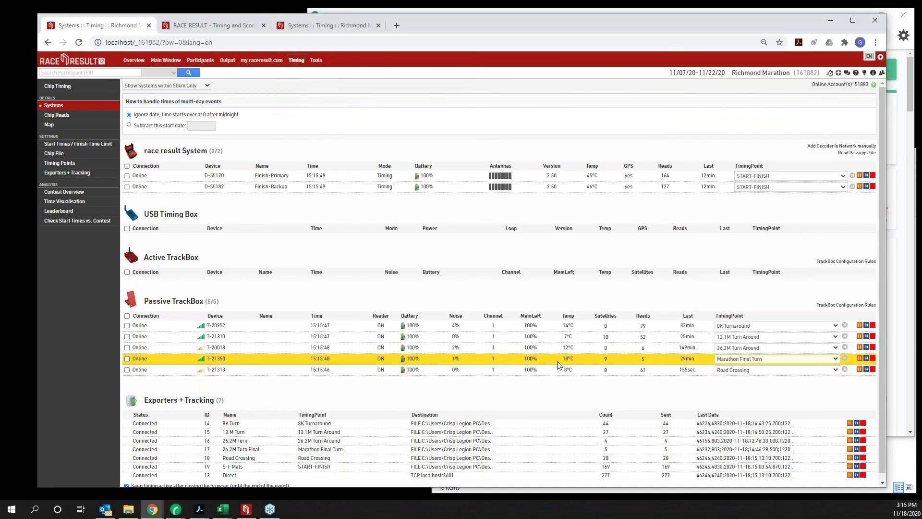
scroll(619, 400, down, 1)
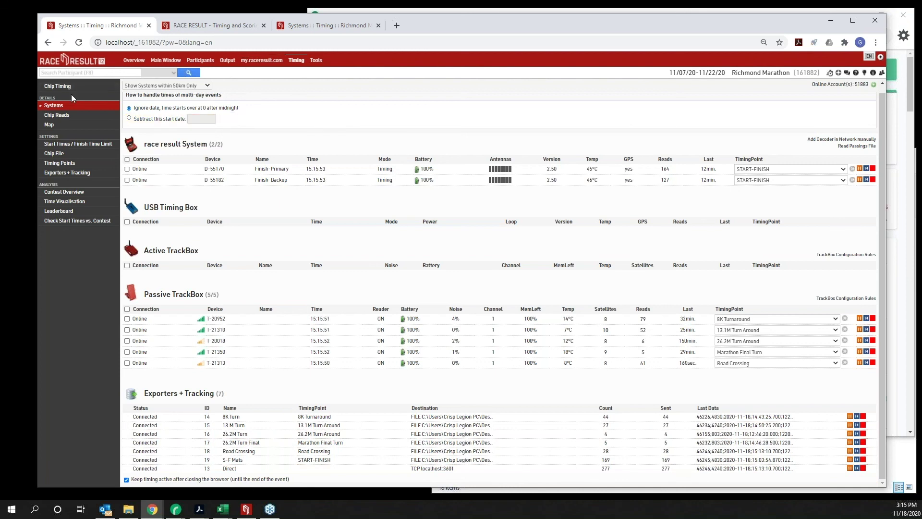
click(62, 174)
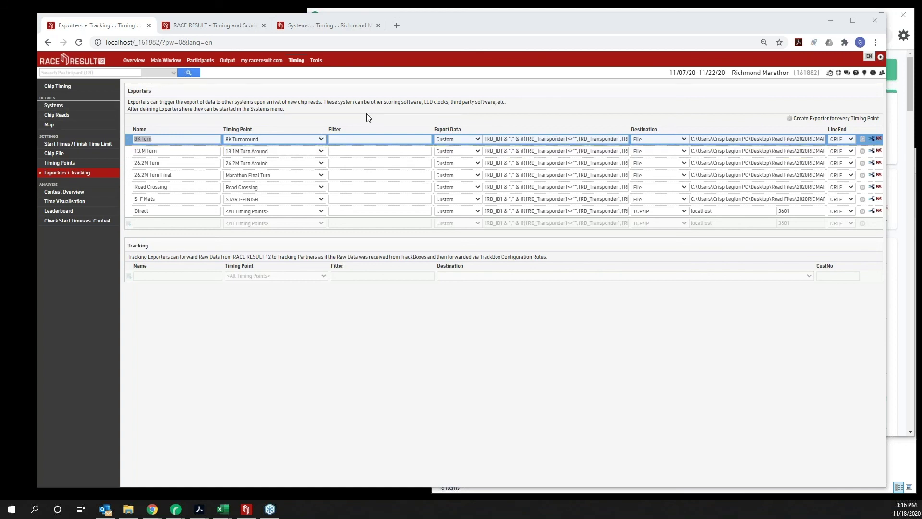
click(654, 502)
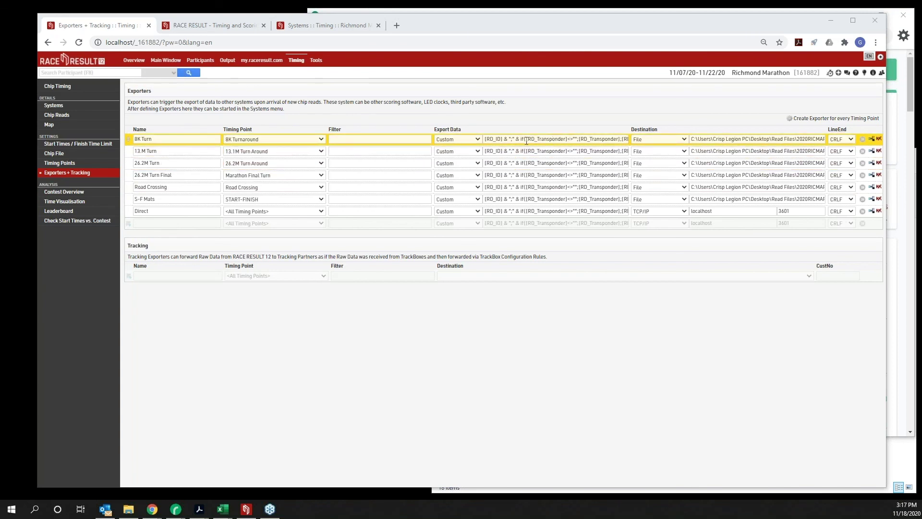
drag(502, 139, 700, 136)
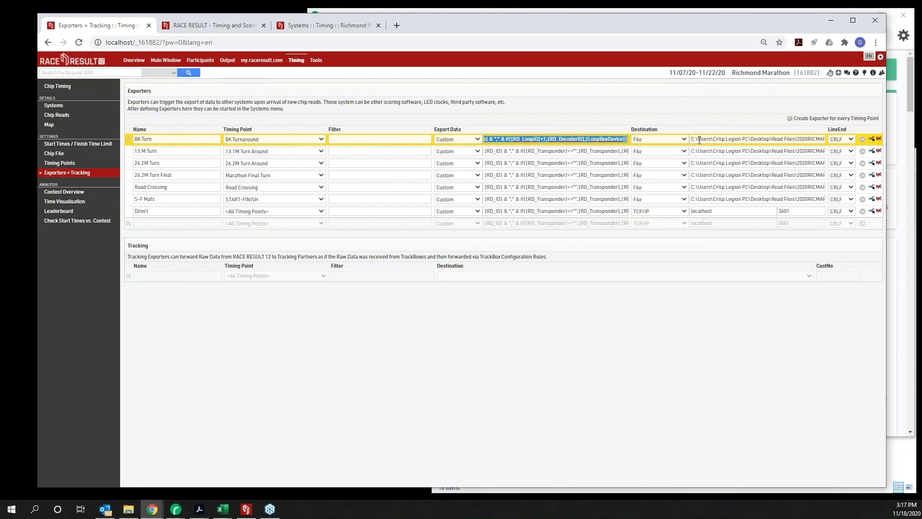
click(595, 399)
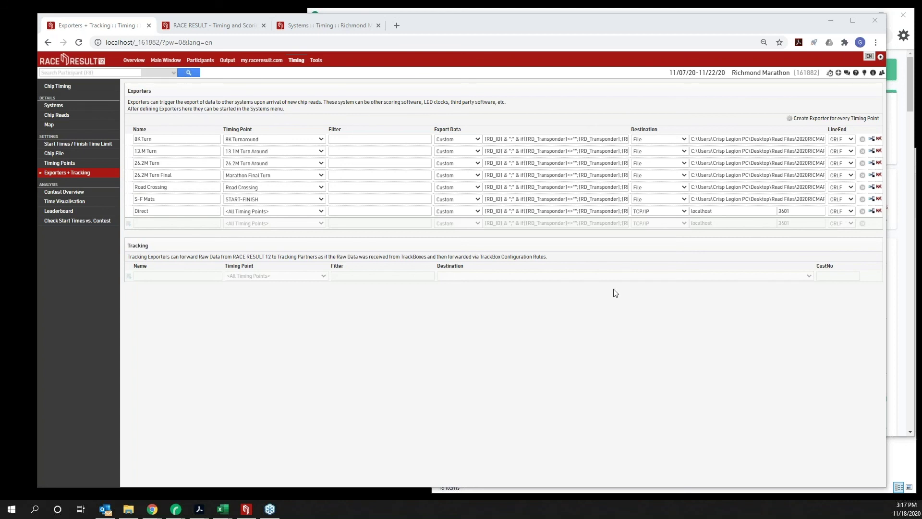
click(517, 152)
Minimize Chrome and RaceDay Scoring, and move the Select Folder dialog aside in File Explorer
click(500, 139)
click(152, 509)
click(830, 22)
click(858, 18)
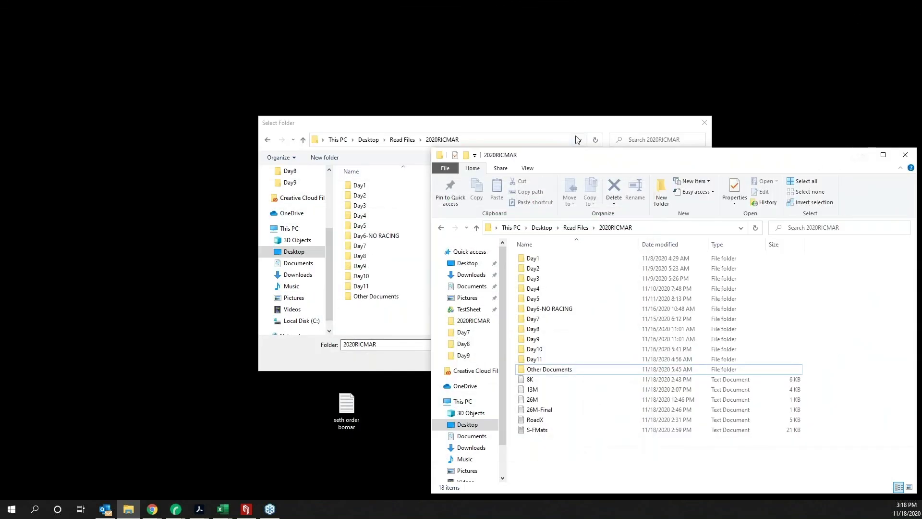
drag(570, 128, 319, 272)
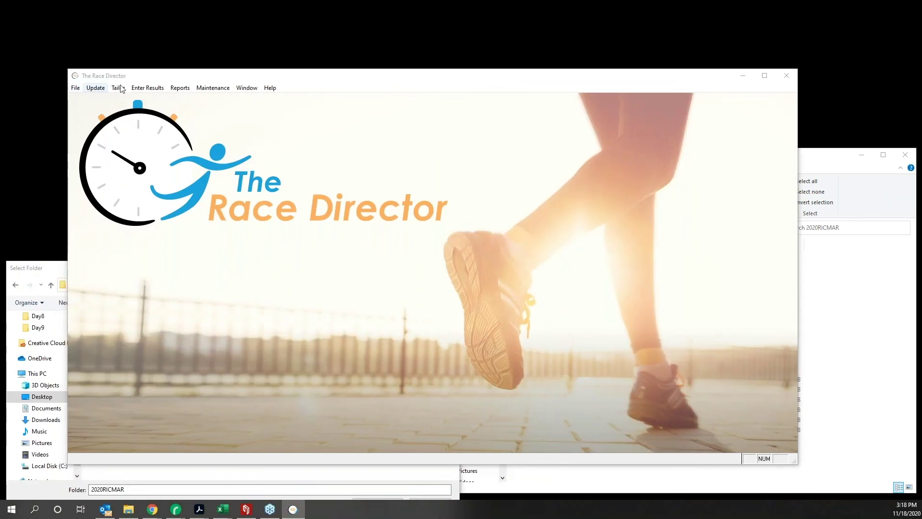
Open race 095 Village Green Virtual Run via File > Open
click(74, 88)
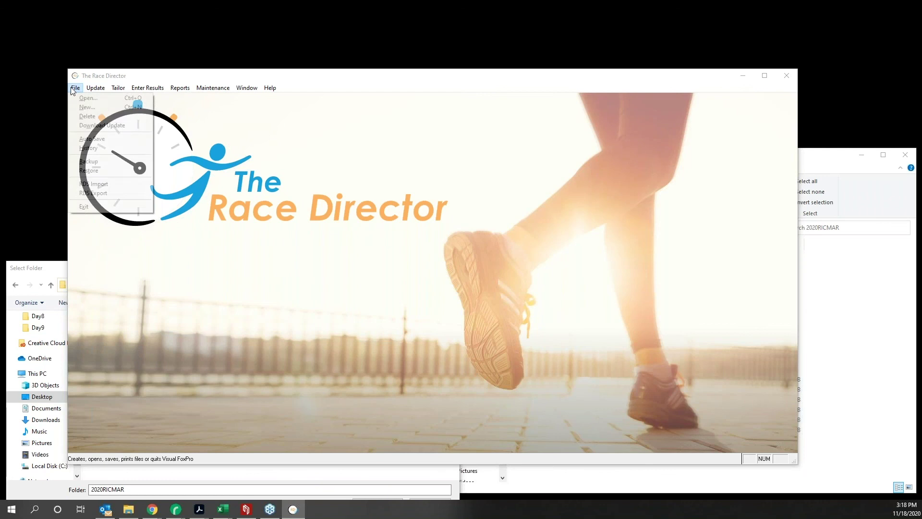
mouse_move(78, 88)
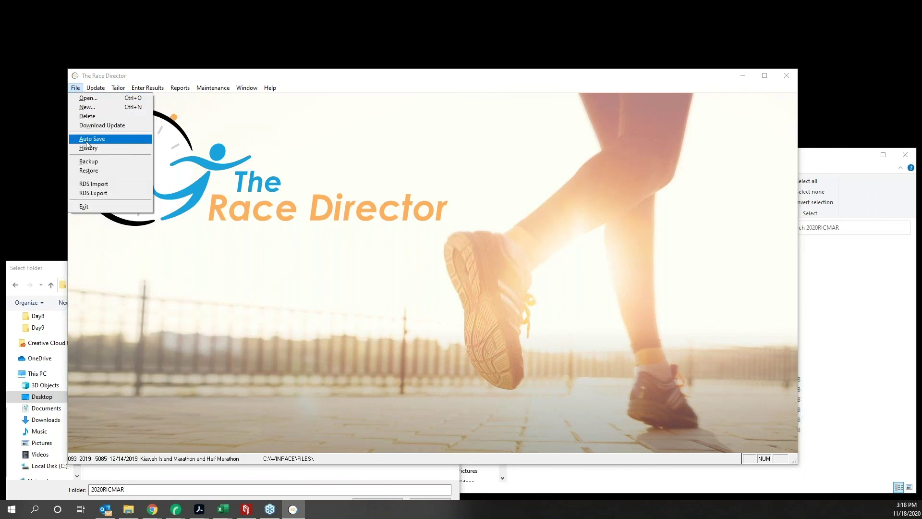
click(80, 101)
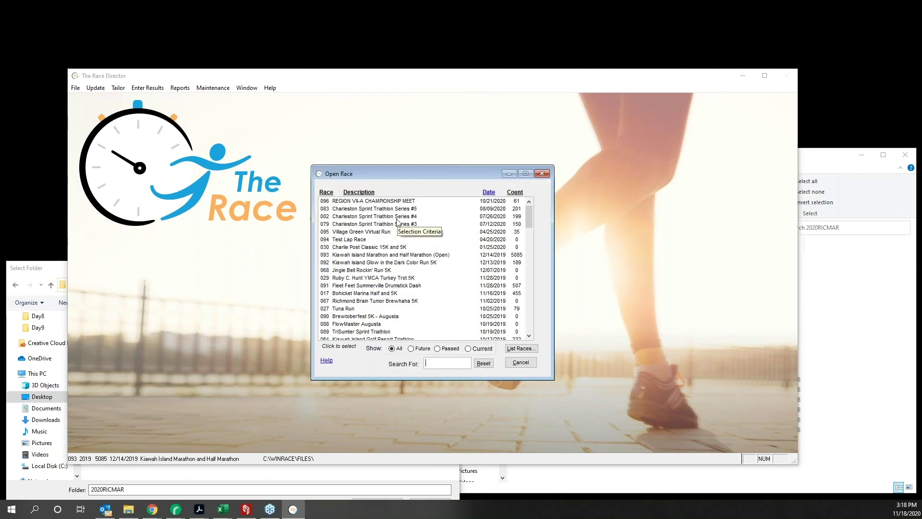
click(369, 232)
click(438, 289)
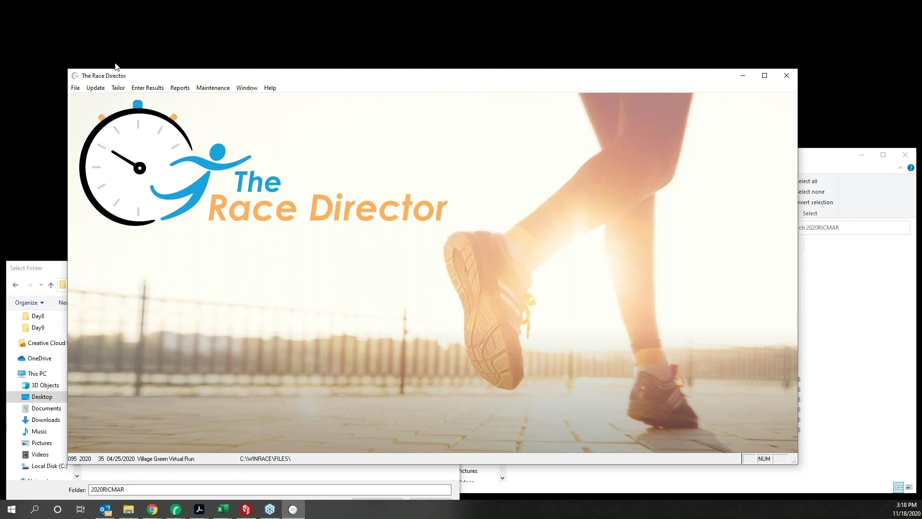
In Tailor The Race, confirm the Start/Finish timing location properties and close the options
click(118, 88)
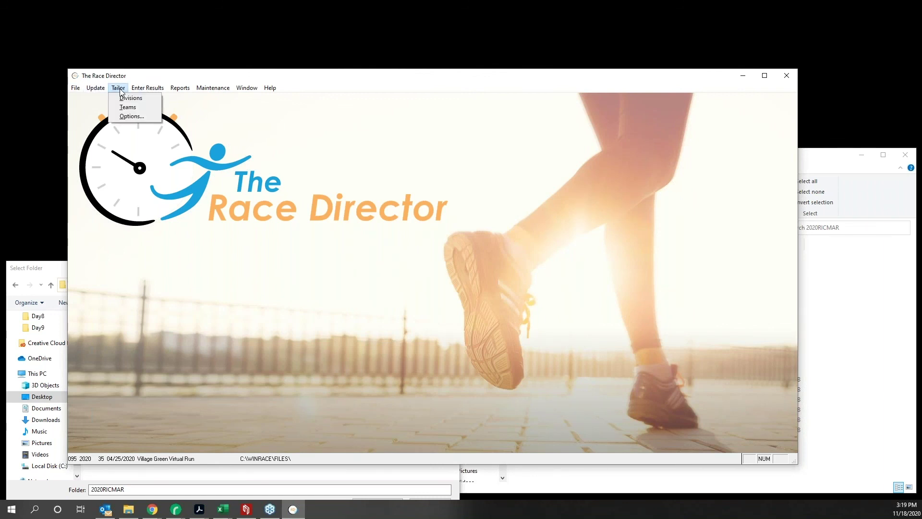
mouse_move(139, 88)
mouse_move(95, 90)
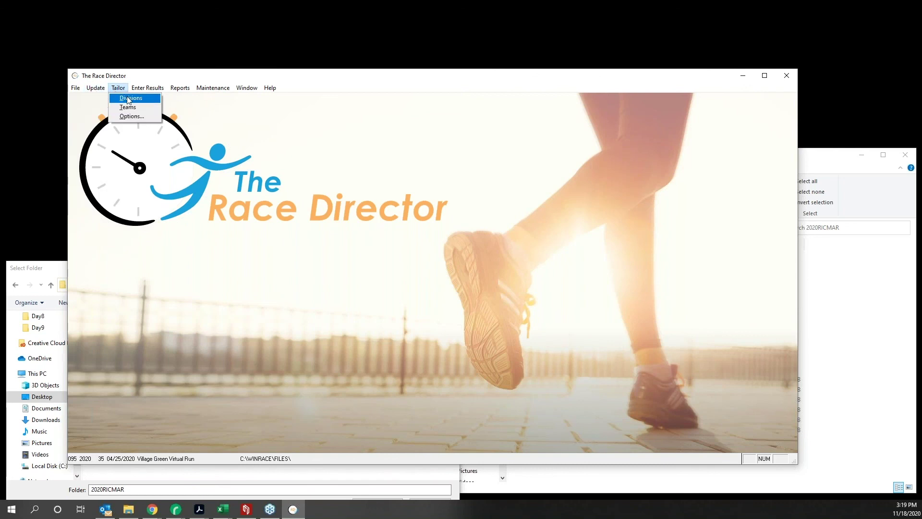
click(132, 116)
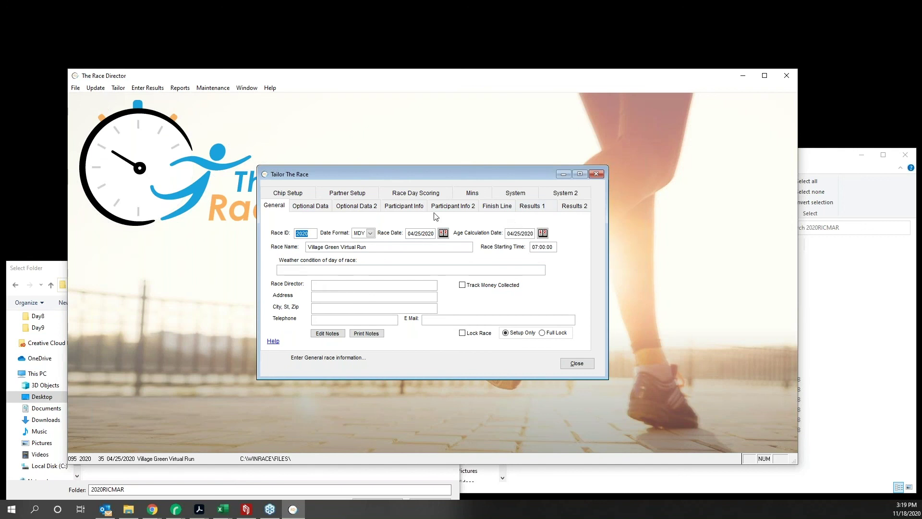
click(491, 208)
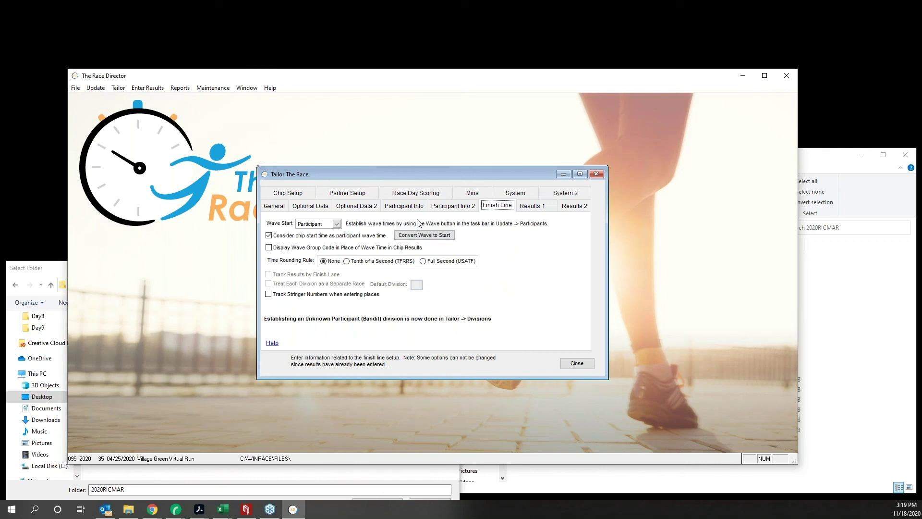
click(531, 207)
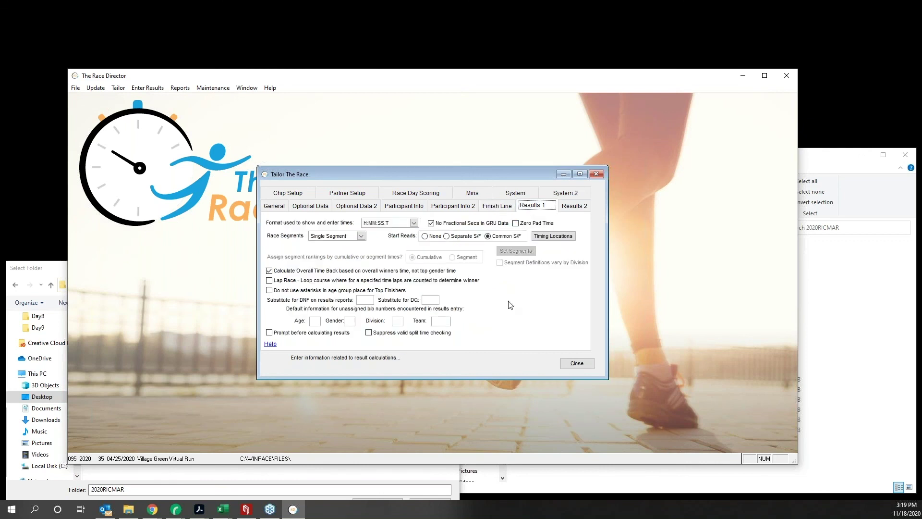
click(552, 236)
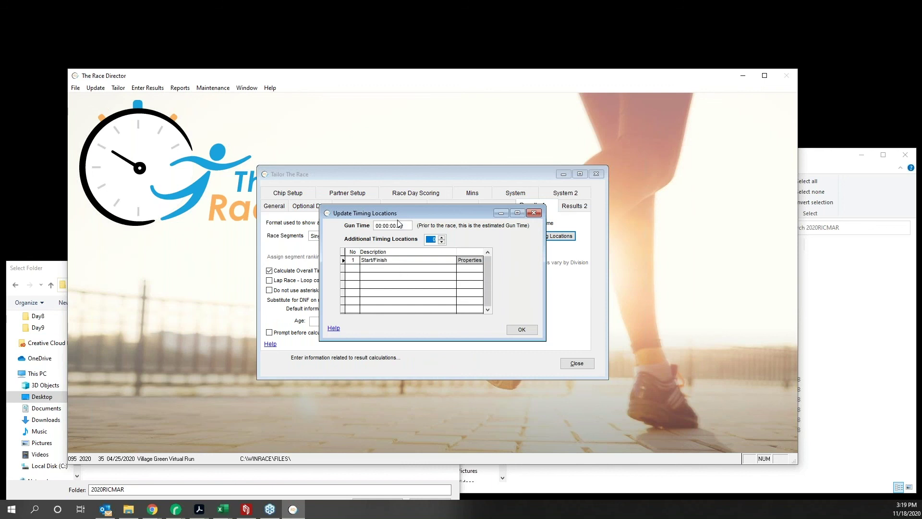
click(468, 260)
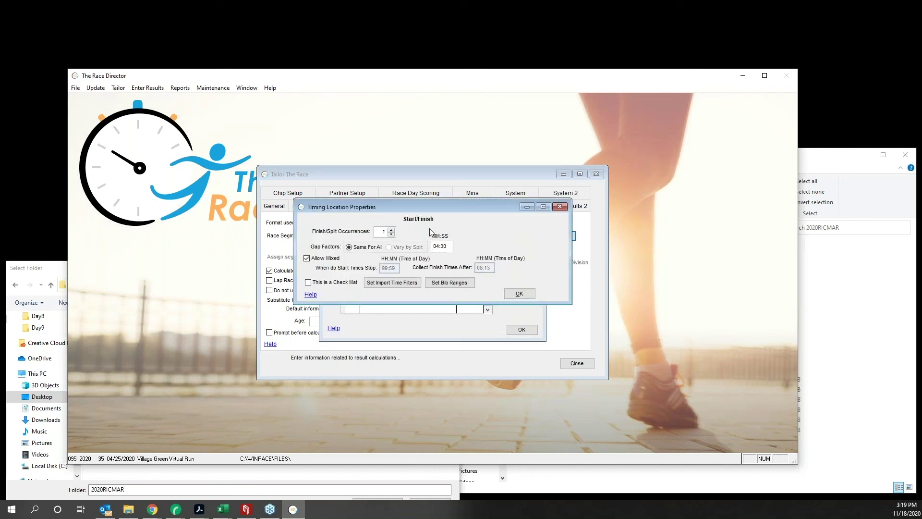
click(518, 294)
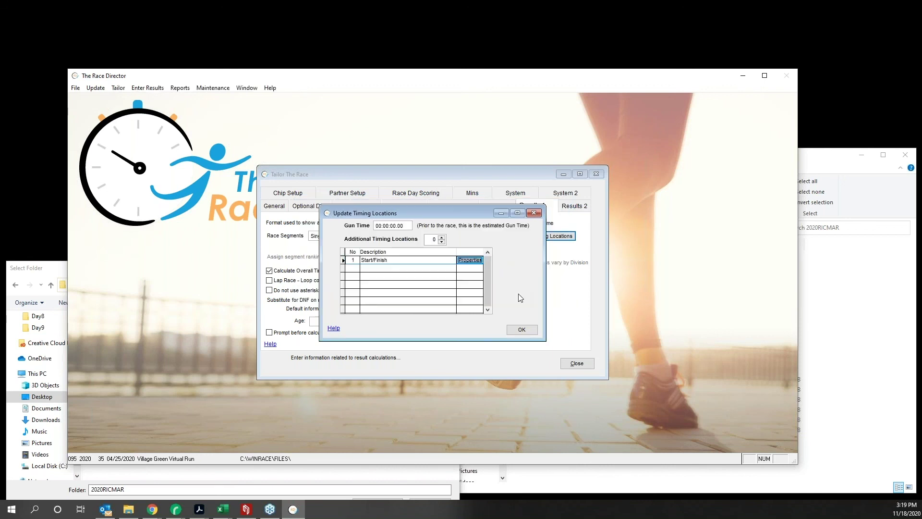
click(522, 330)
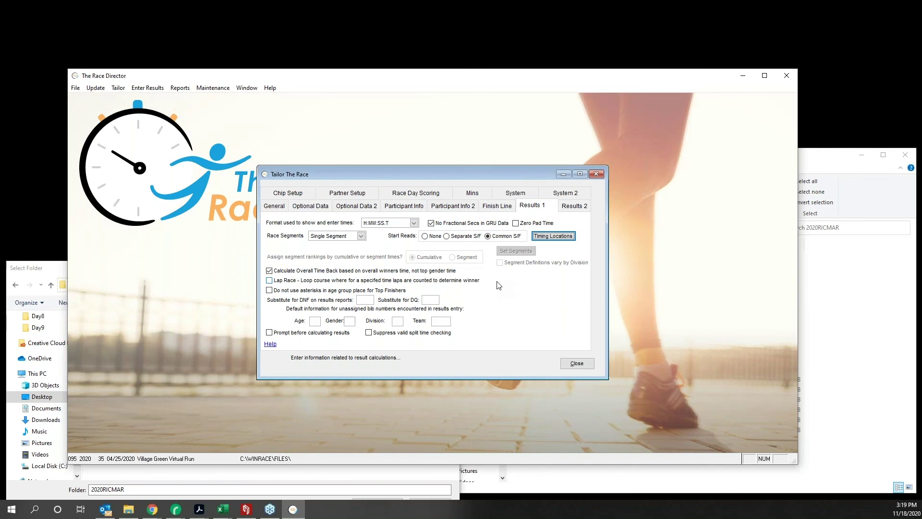
click(564, 359)
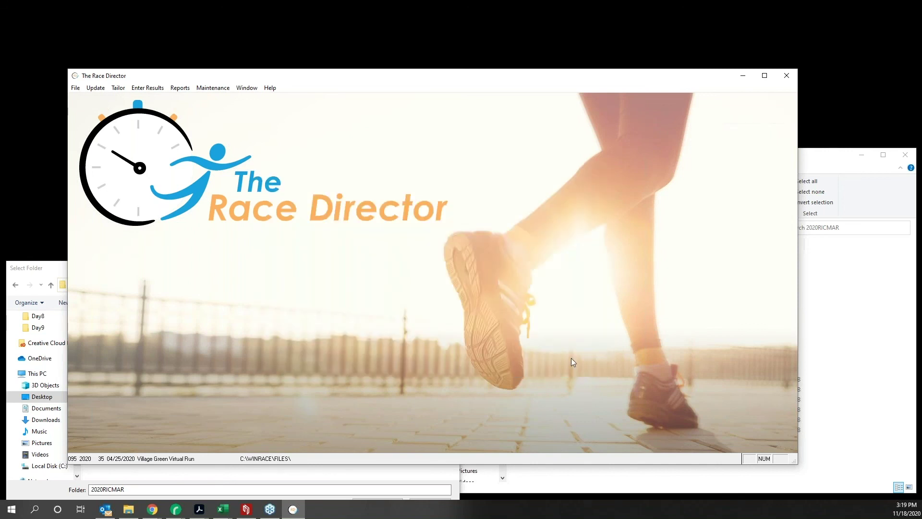
Reopen the race options, then bring RaceDay Scoring to the front and shift it left
click(146, 88)
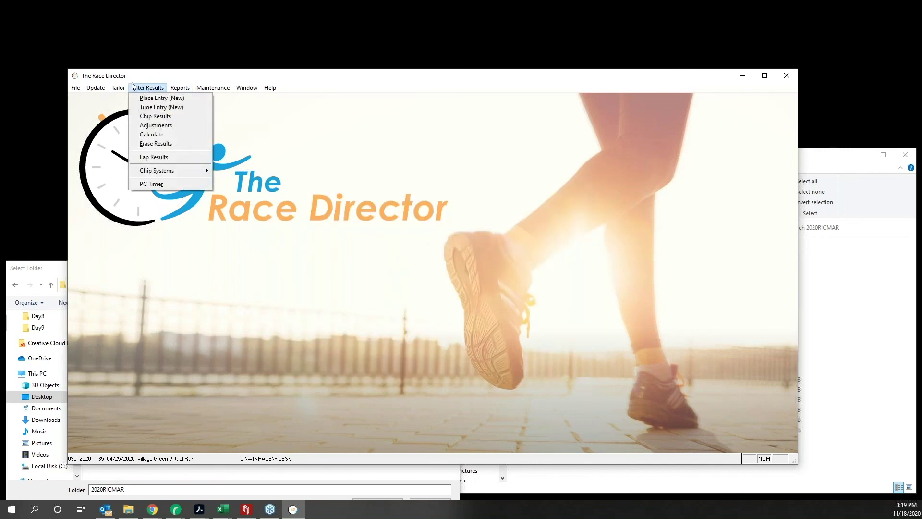
mouse_move(117, 88)
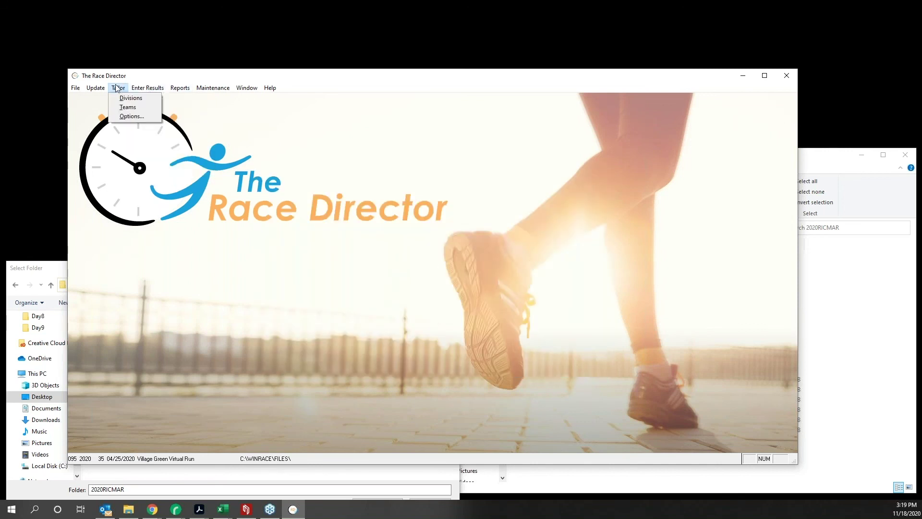
click(131, 116)
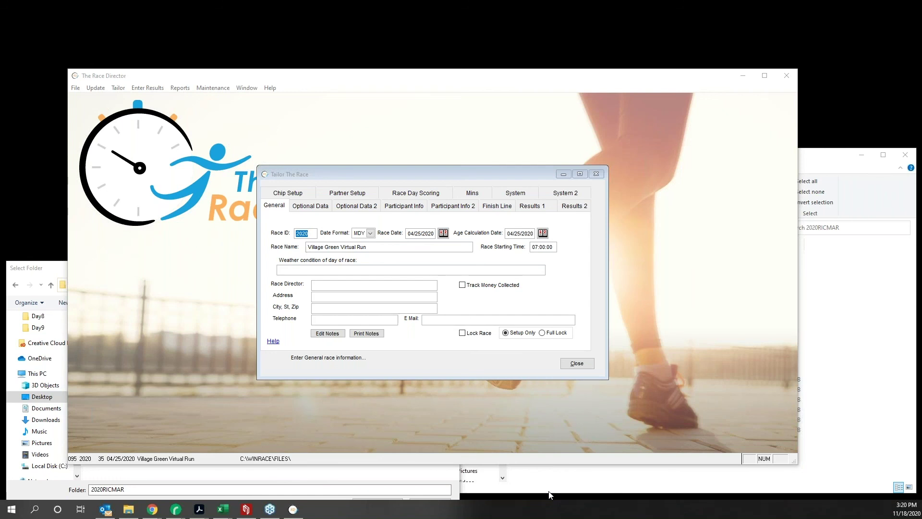
key(alt+Tab)
drag(528, 20, 422, 25)
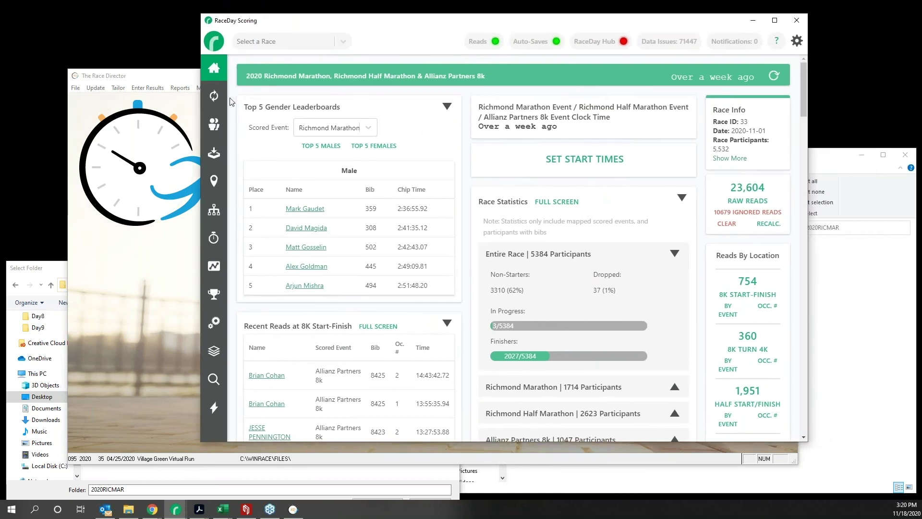
Open the 23,604 raw reads list and jump to its last page, 473 of 473
click(748, 201)
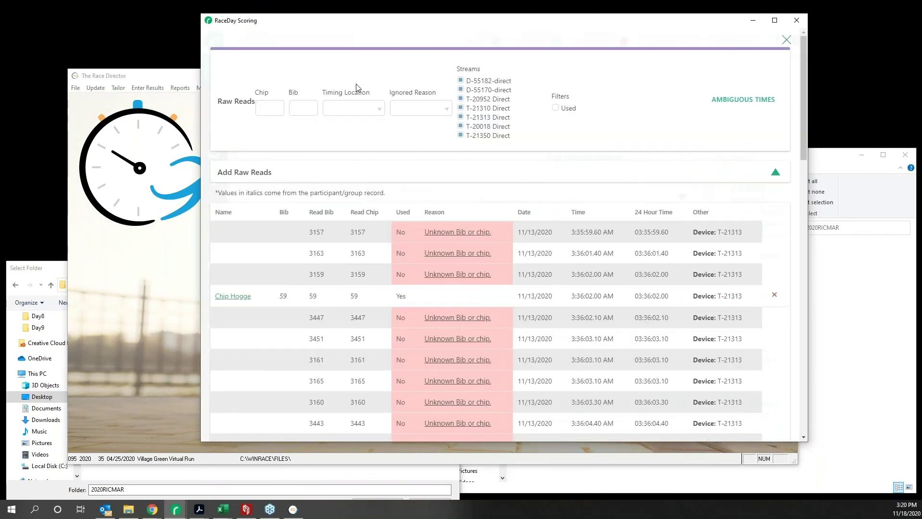
click(786, 40)
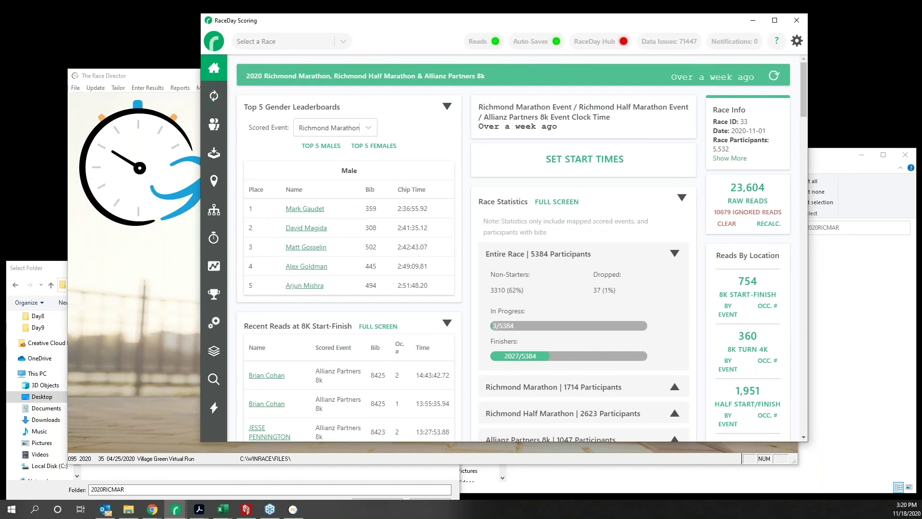
click(747, 192)
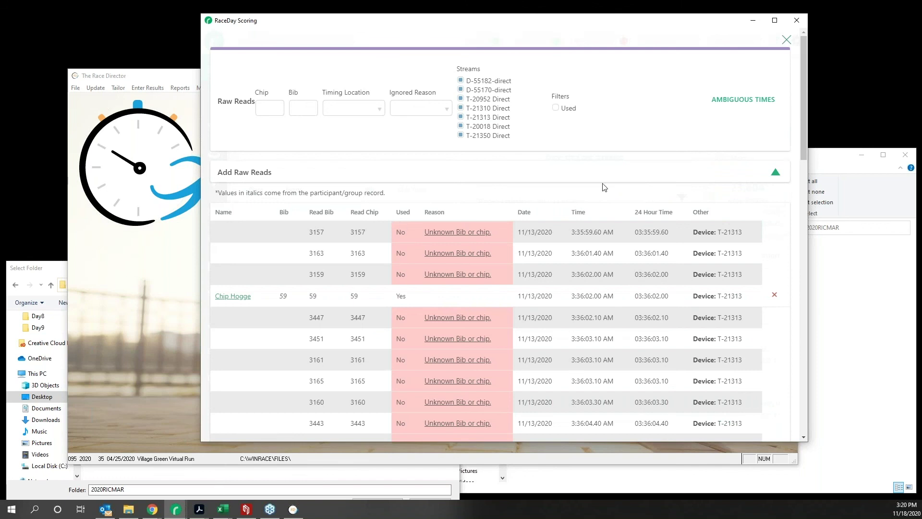
drag(803, 103, 793, 403)
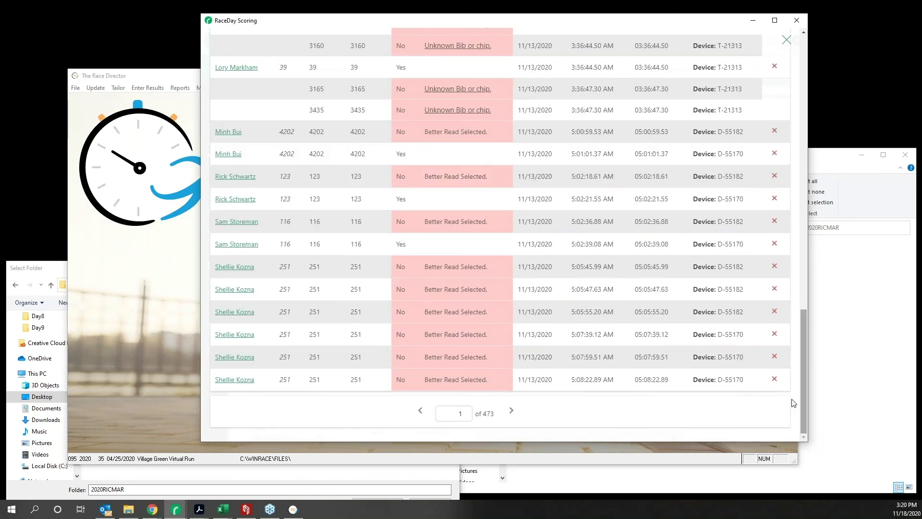
double_click(455, 413)
text(473)
key(Return)
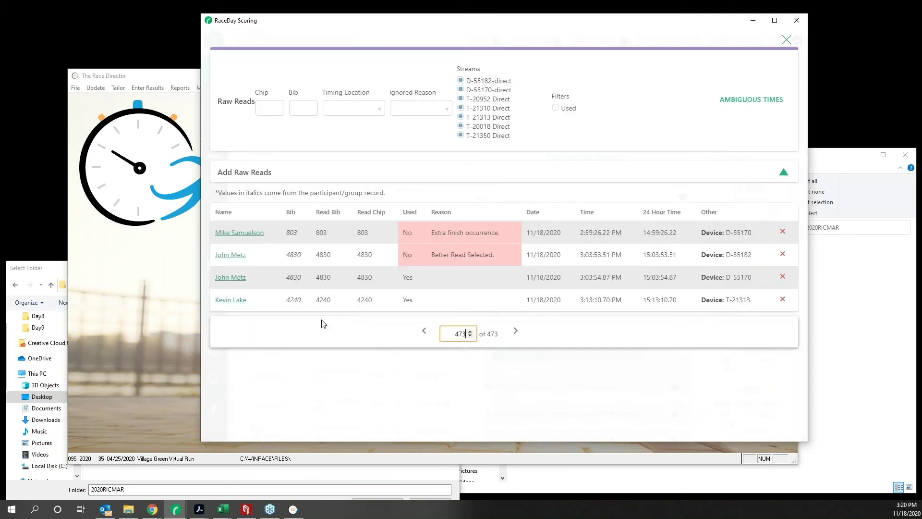
triple_click(627, 303)
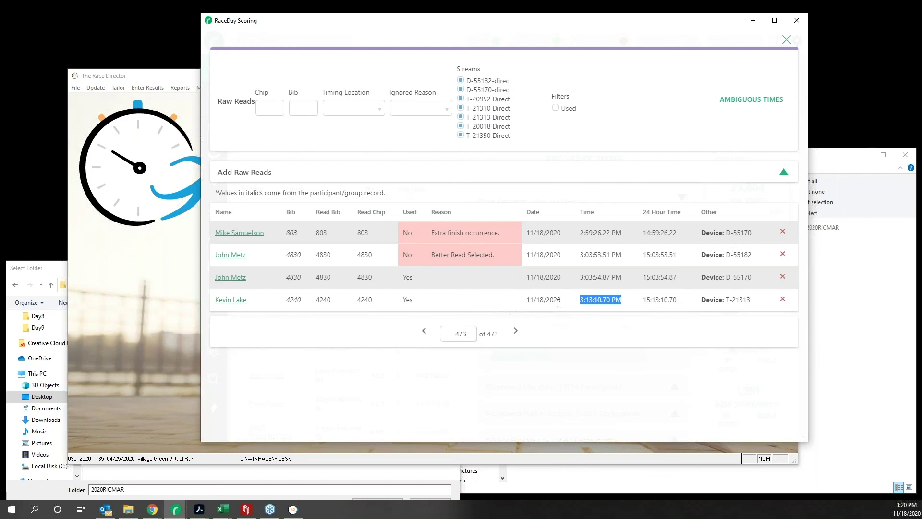
click(290, 300)
double_click(289, 299)
drag(316, 300, 328, 301)
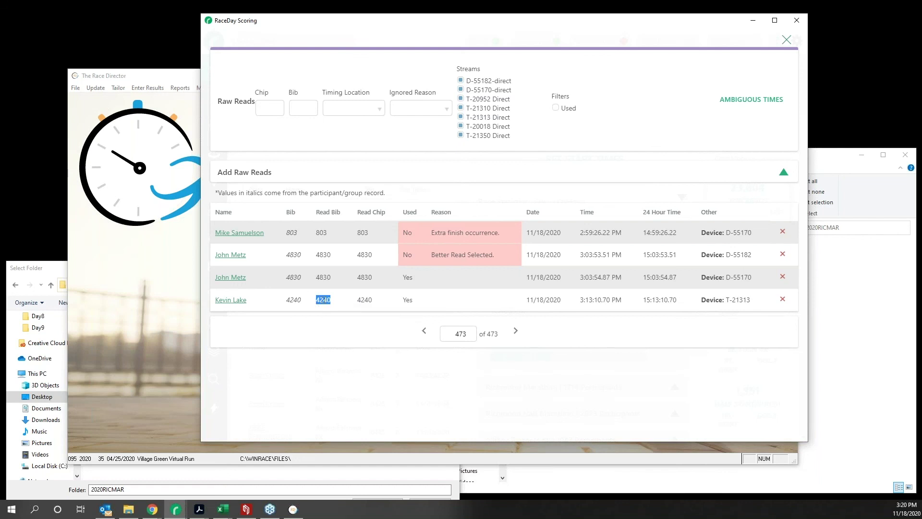
drag(355, 300, 376, 301)
click(387, 304)
drag(408, 254, 483, 281)
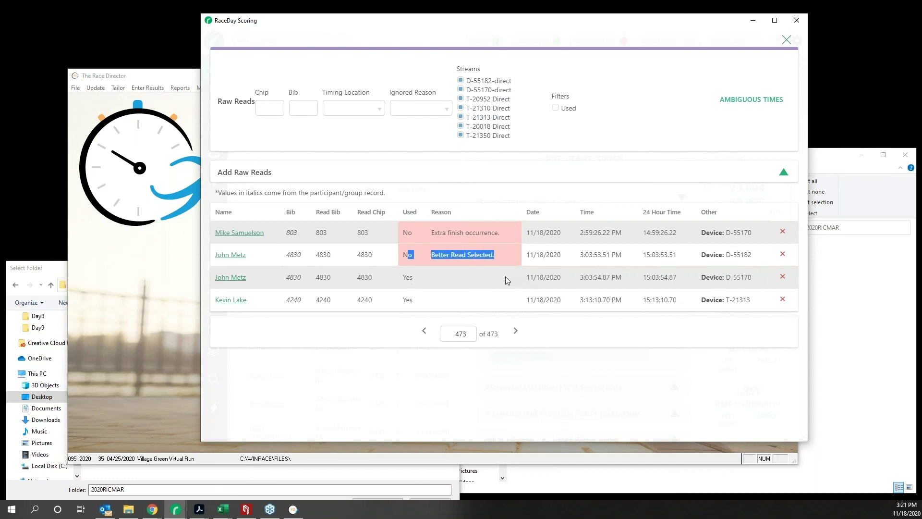
drag(314, 277, 637, 277)
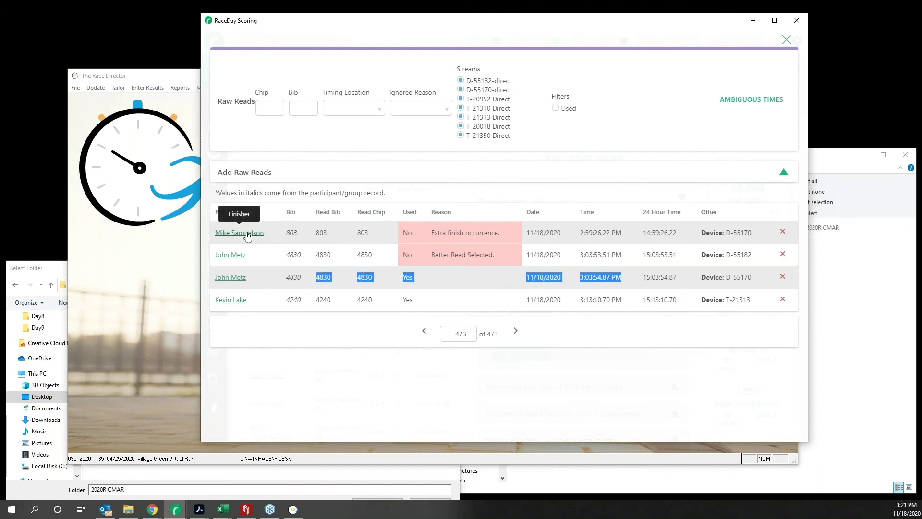
drag(431, 232, 496, 231)
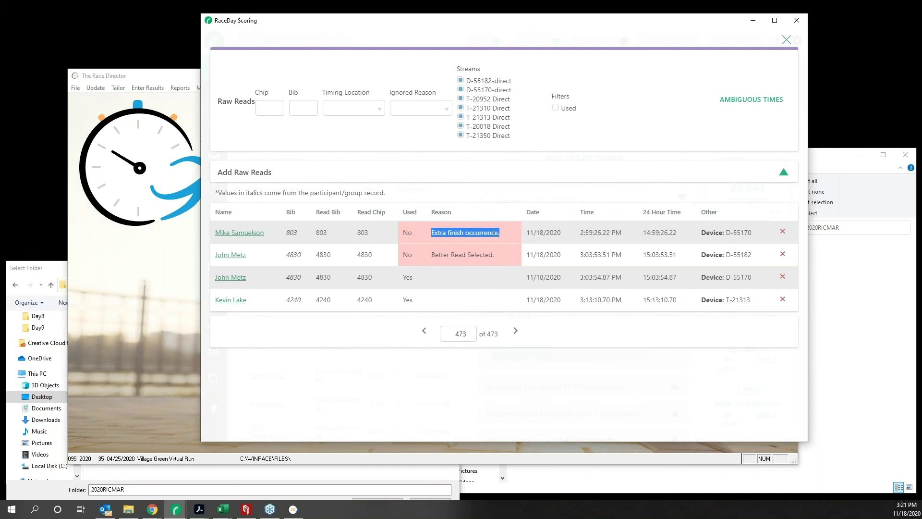
On page 472, highlight bib 803's accepted finish read and its extra 2:59:25.30 PM read
click(422, 331)
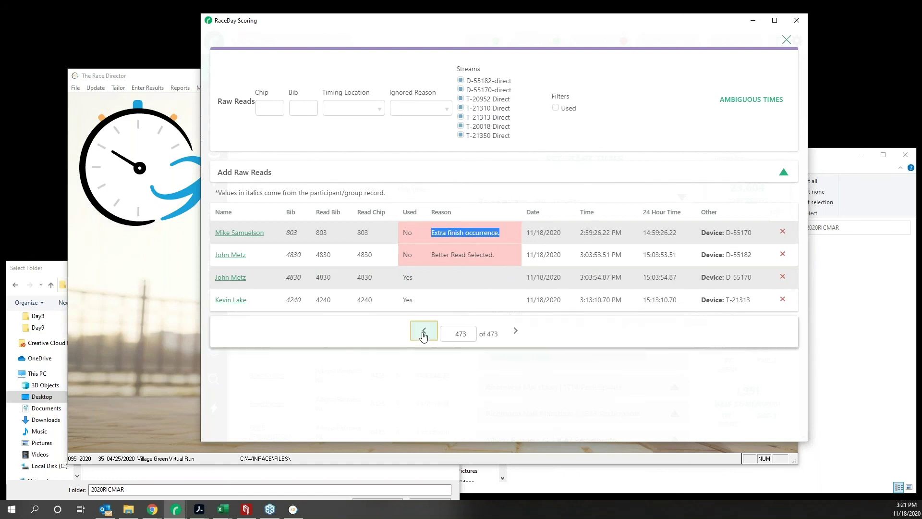
scroll(424, 335, down, 10)
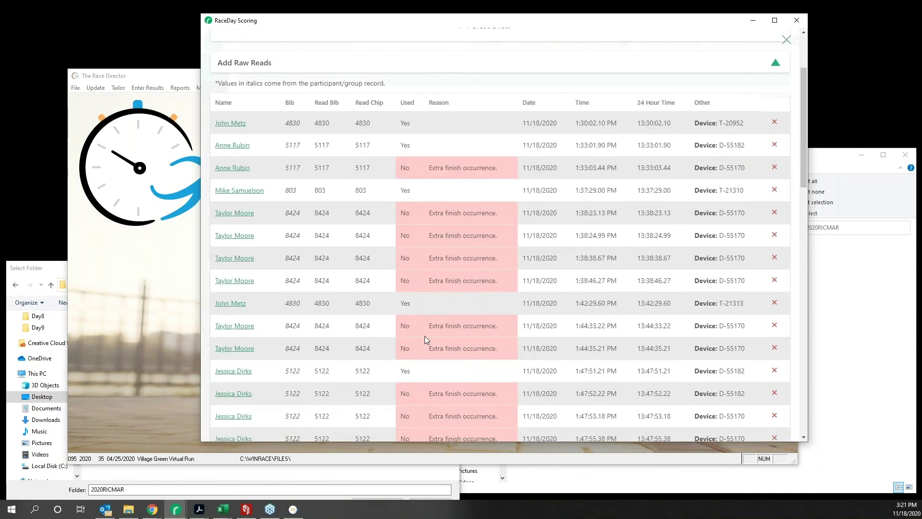
scroll(424, 335, down, 3)
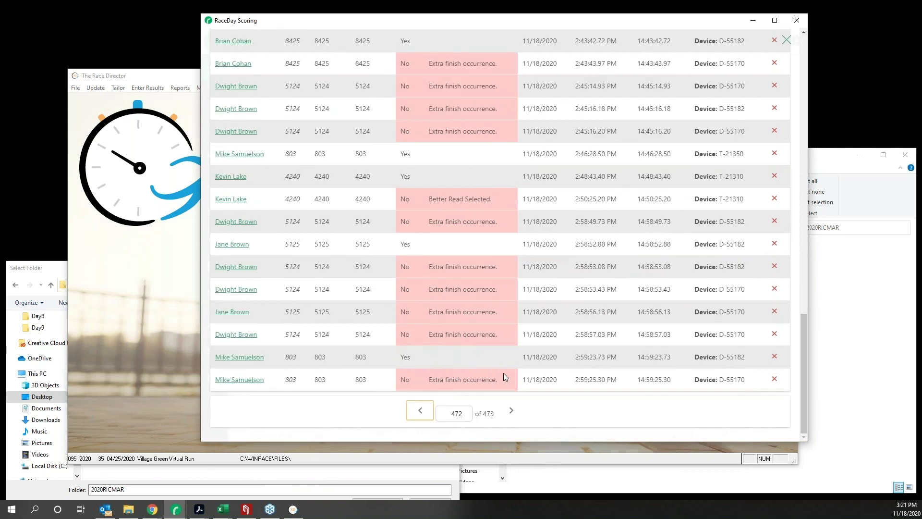
drag(503, 376, 323, 352)
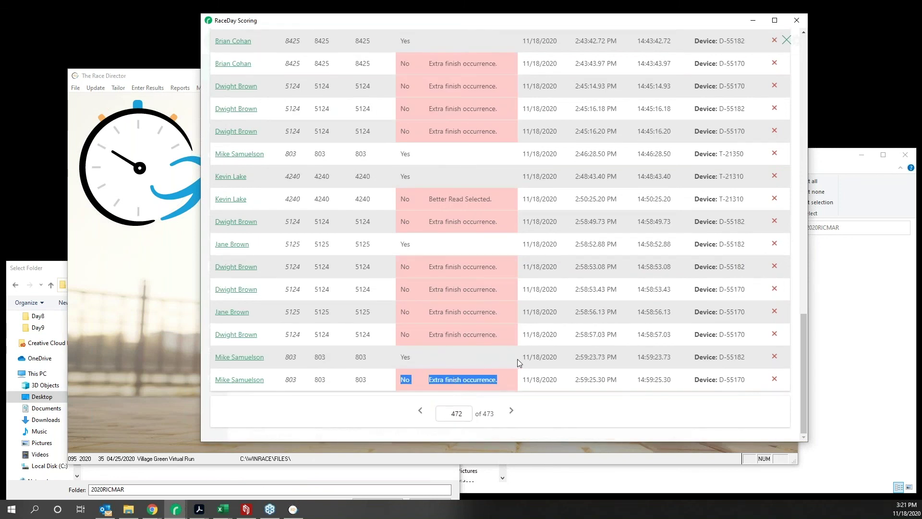
drag(560, 356, 520, 365)
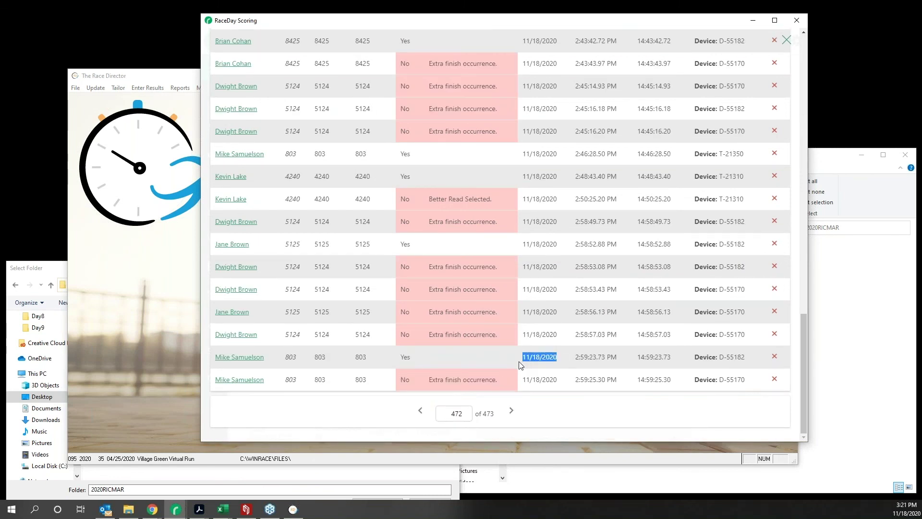
click(613, 356)
drag(613, 356, 574, 357)
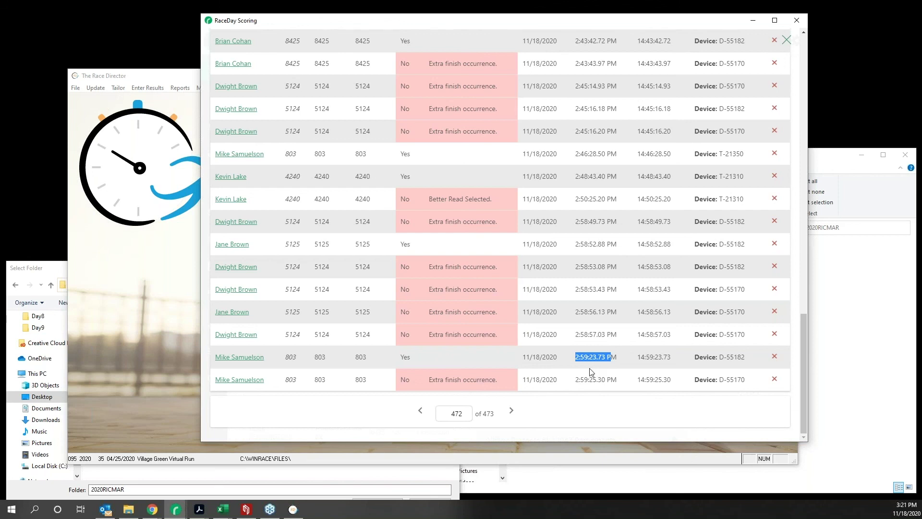
drag(575, 380, 618, 381)
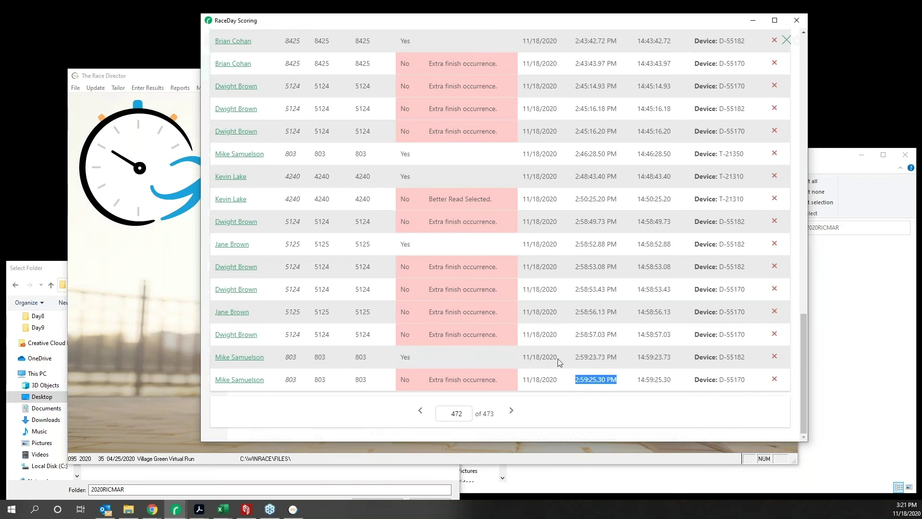
click(233, 357)
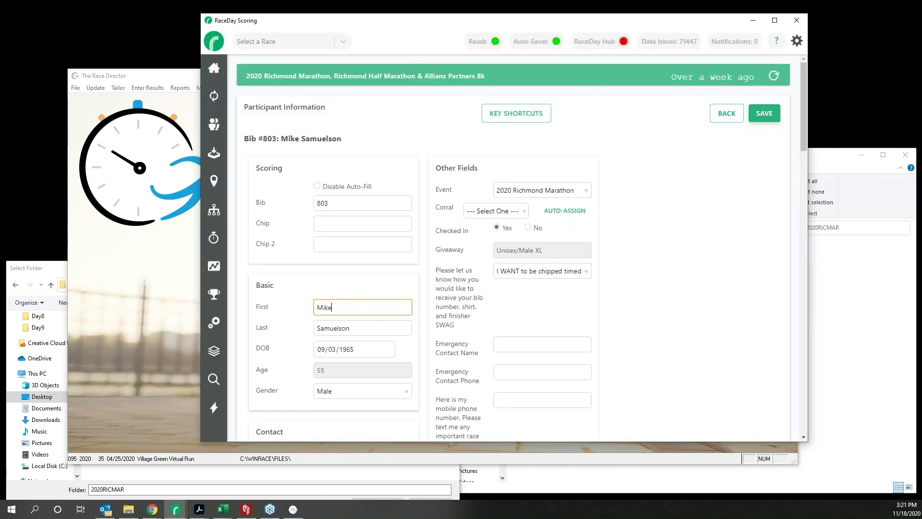
scroll(474, 301, down, 5)
scroll(475, 301, down, 5)
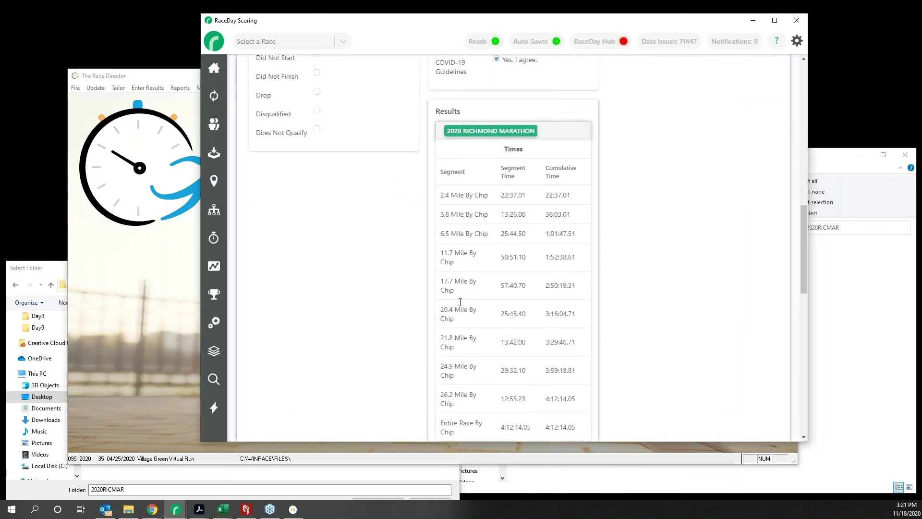
scroll(548, 336, down, 8)
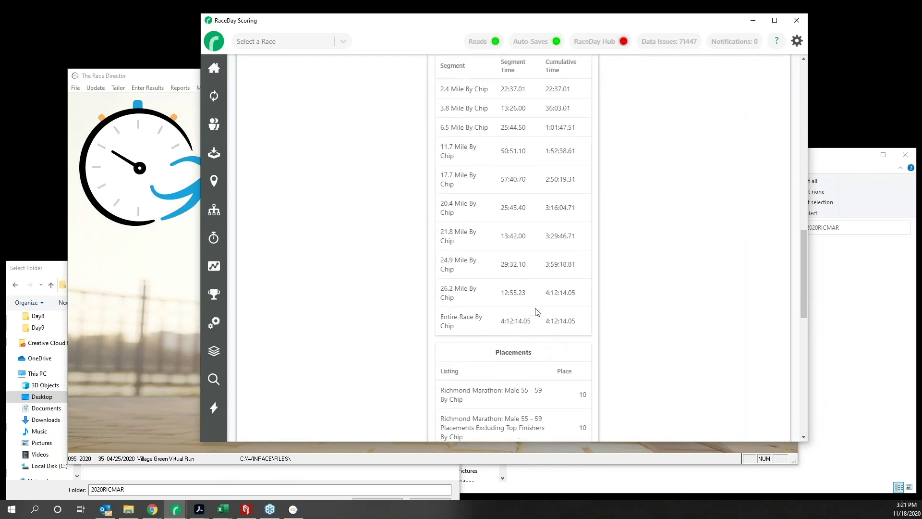
scroll(534, 309, down, 3)
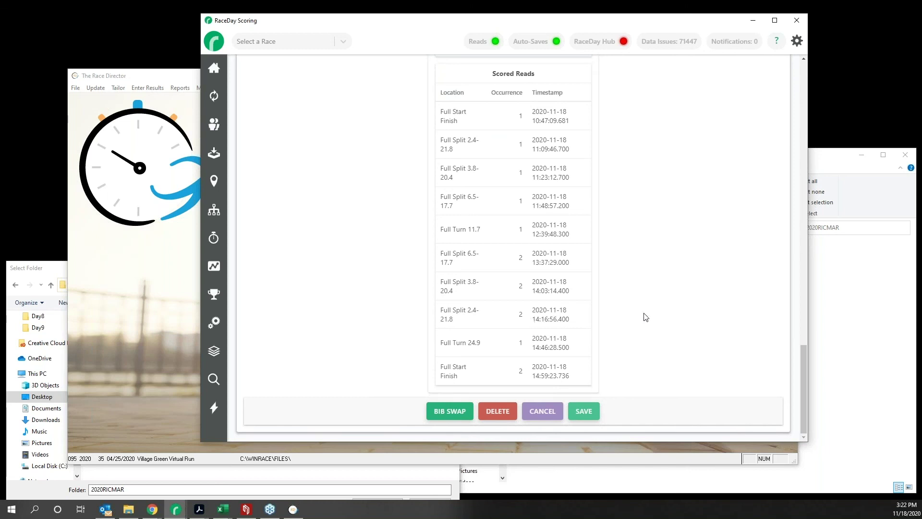
scroll(644, 316, up, 15)
click(718, 115)
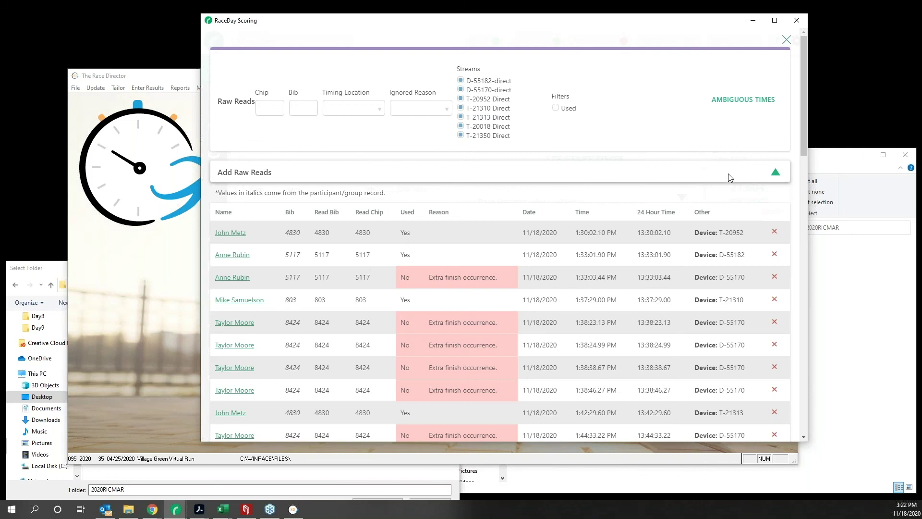
Start a new raw read on the Add Raw Reads form with bib 123345
click(675, 169)
click(275, 209)
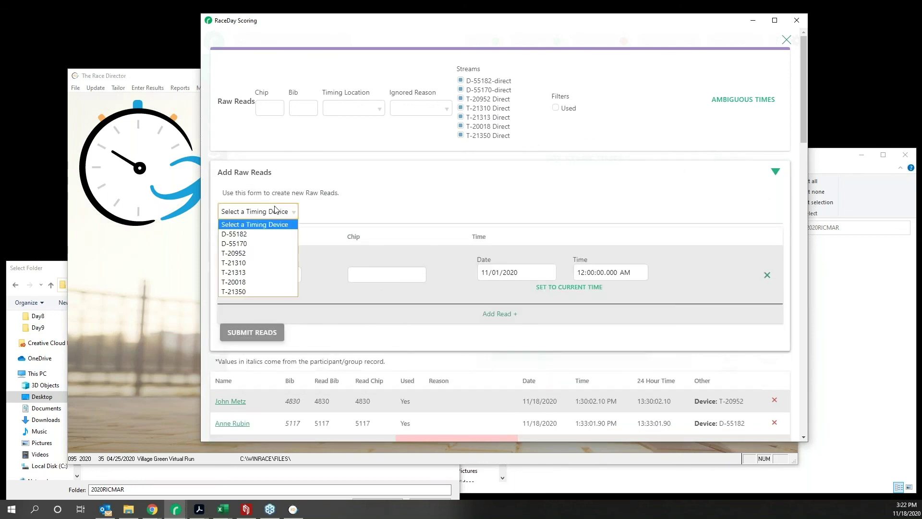
click(259, 243)
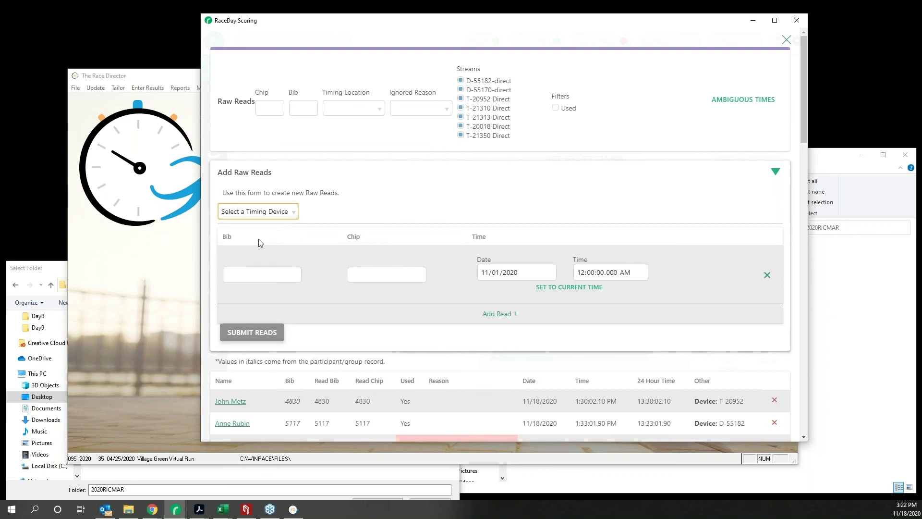
click(256, 272)
text(123345)
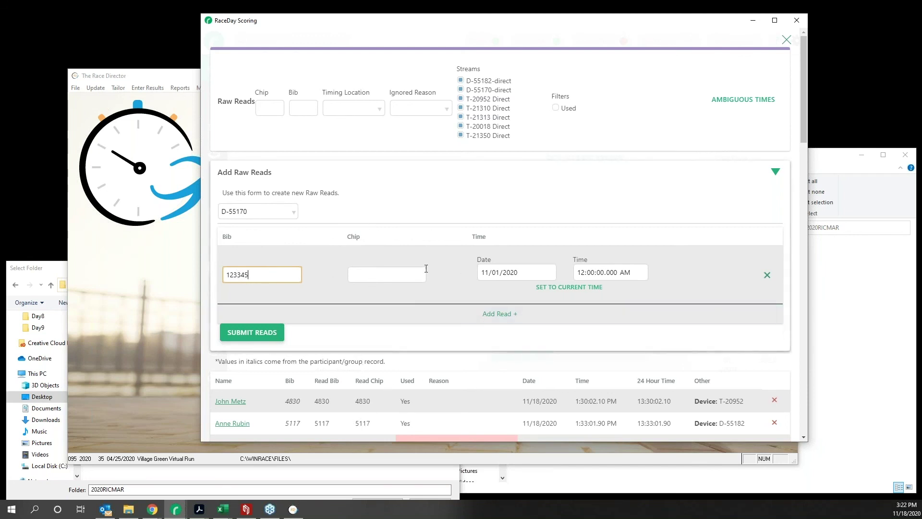
Set the draft read's date to 11/18/2020, then discard it unsubmitted
click(548, 272)
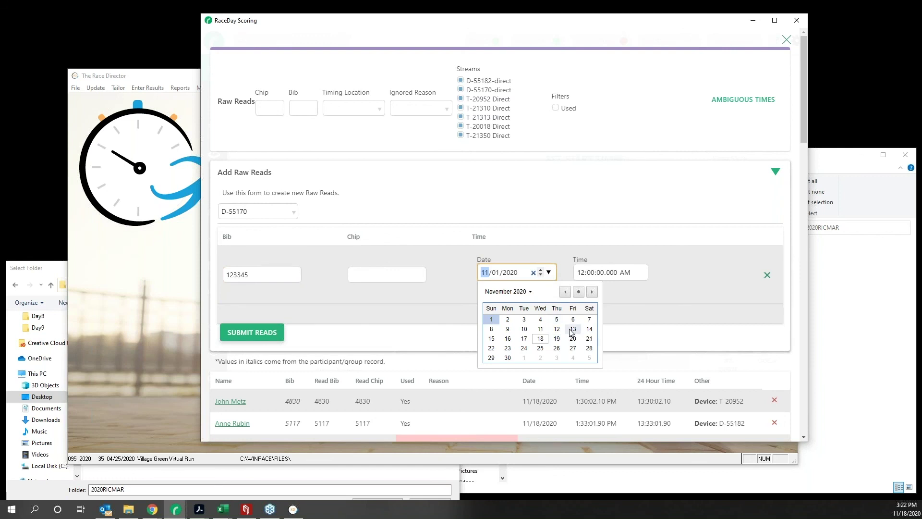
click(540, 338)
click(582, 272)
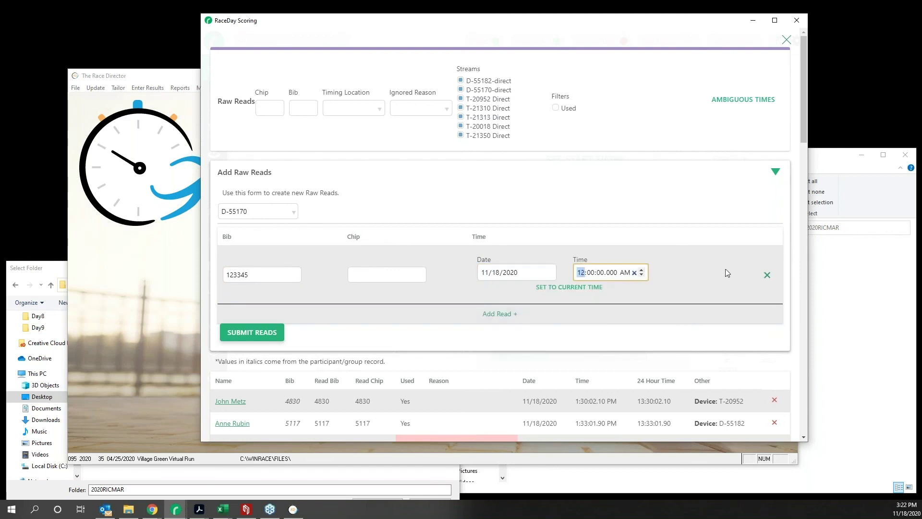
click(768, 276)
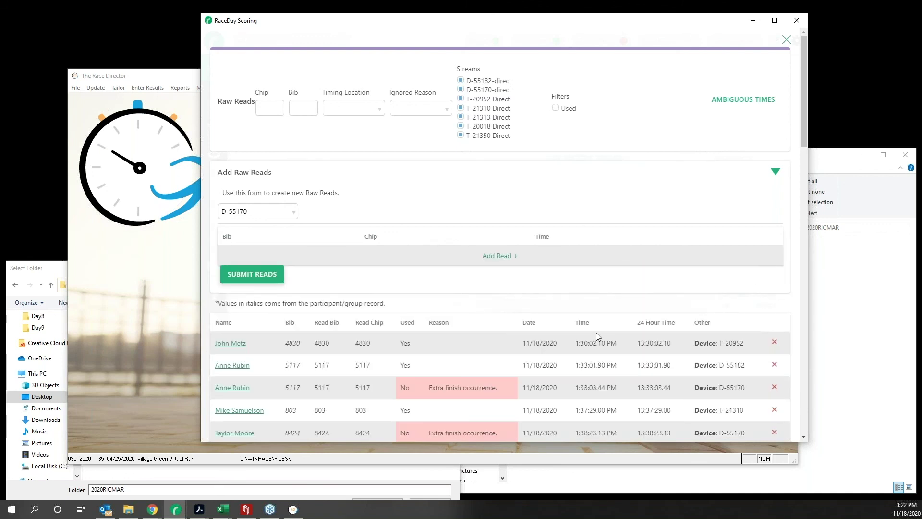
Close and reopen the 23,604 raw reads list, then open the ambiguous start/finish reads
scroll(595, 335, down, 1)
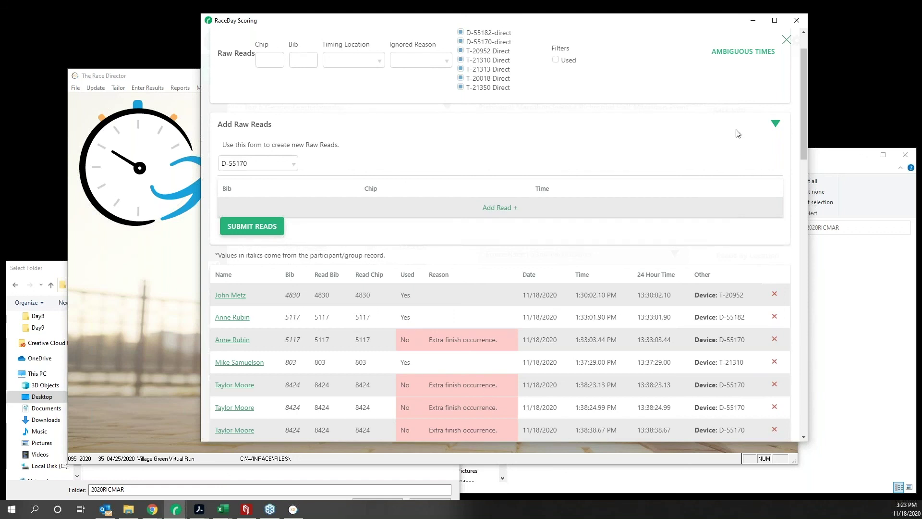
click(785, 41)
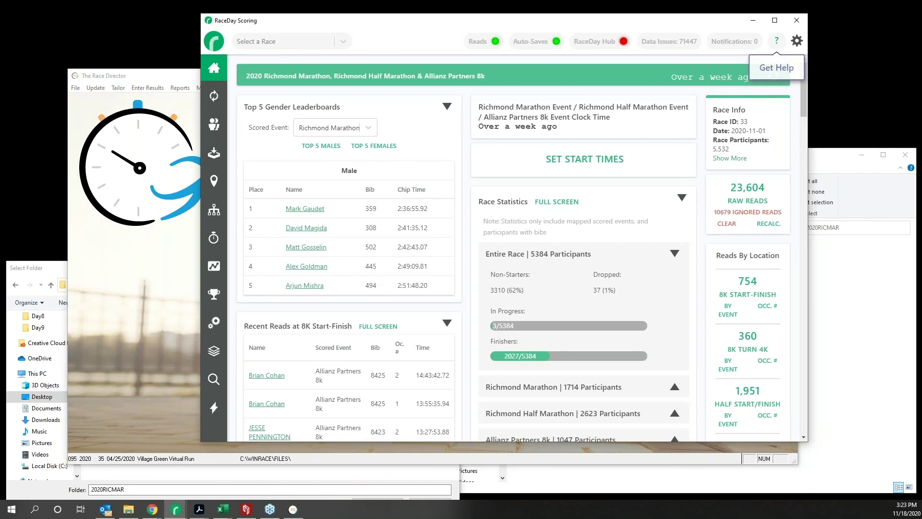
click(747, 192)
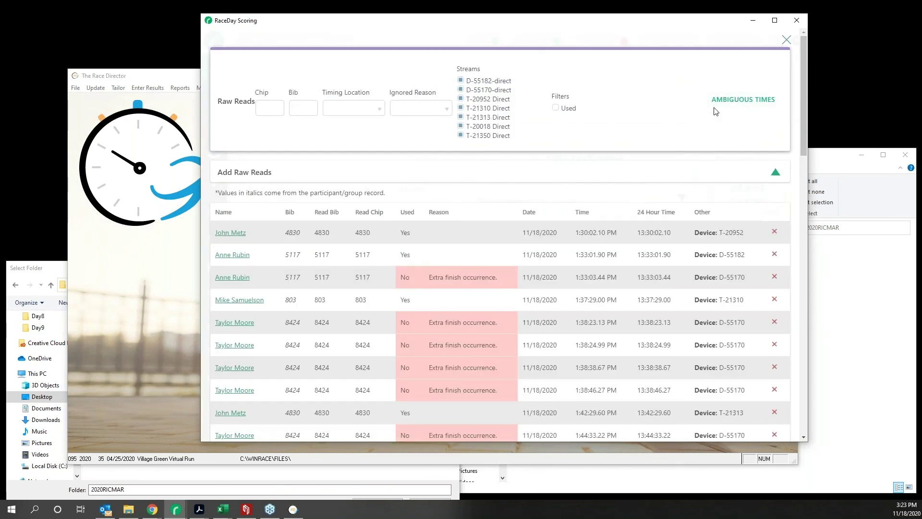
click(740, 99)
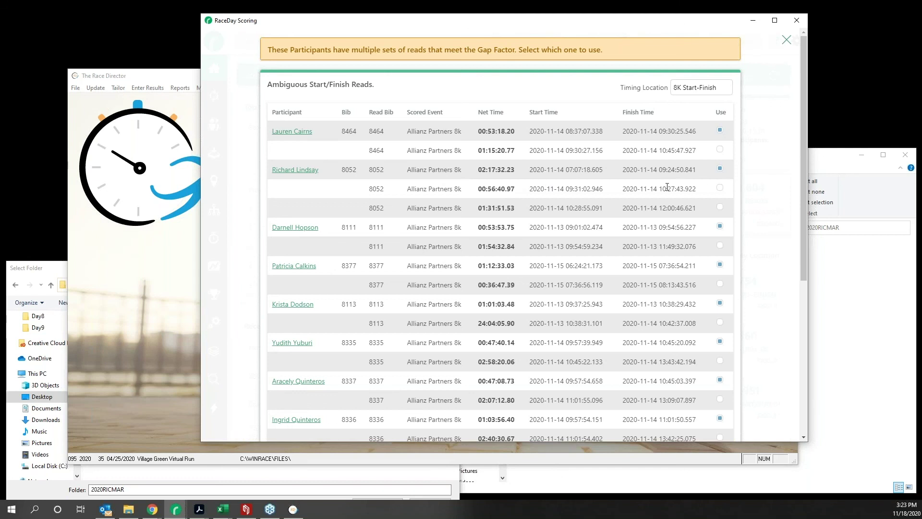
Review the 8K Start-Finish ambiguous reads, highlighting one runner's 02:17:32.23 net time
scroll(667, 186, down, 5)
scroll(654, 292, up, 4)
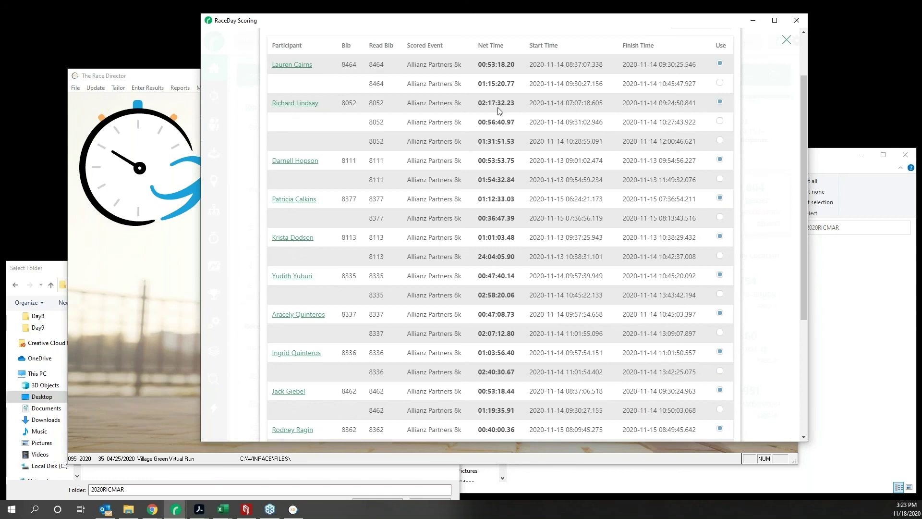
drag(479, 102, 519, 121)
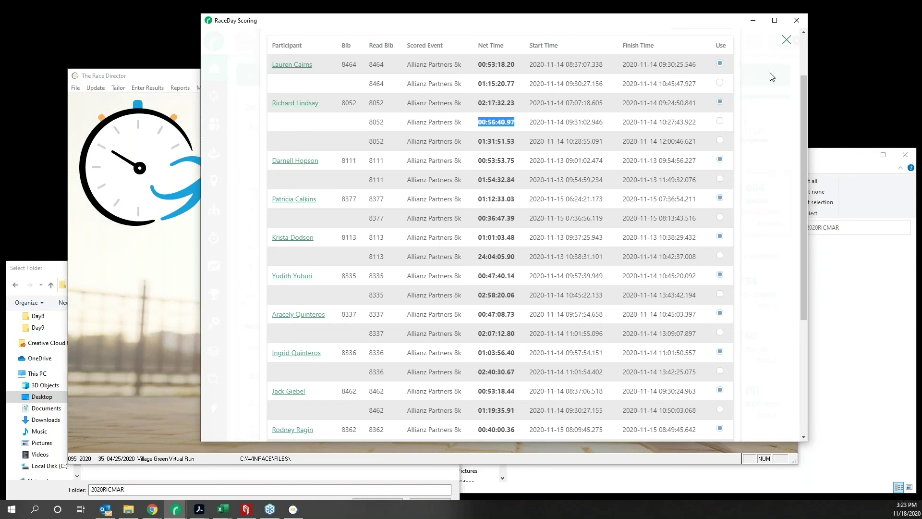
scroll(653, 214, down, 4)
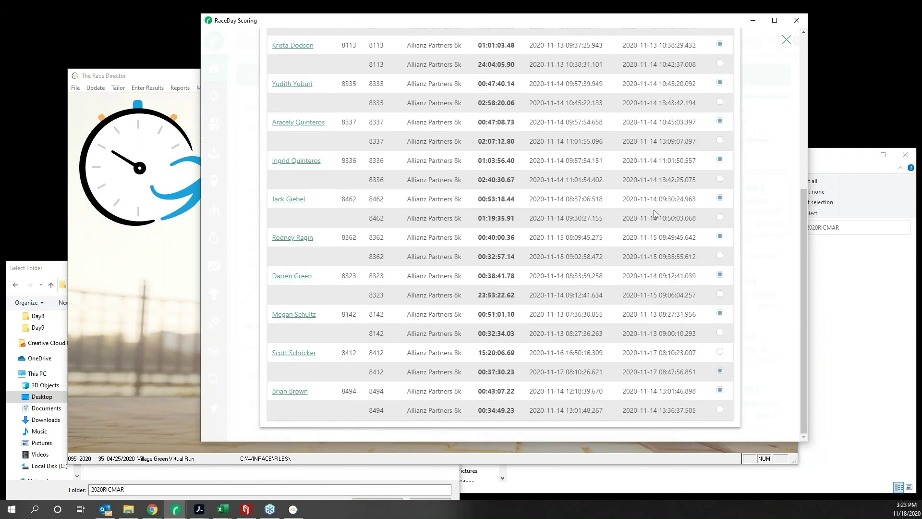
scroll(652, 215, up, 5)
Switch the timing location to Half Start/Finish and scroll through its ambiguous reads
click(715, 88)
click(712, 120)
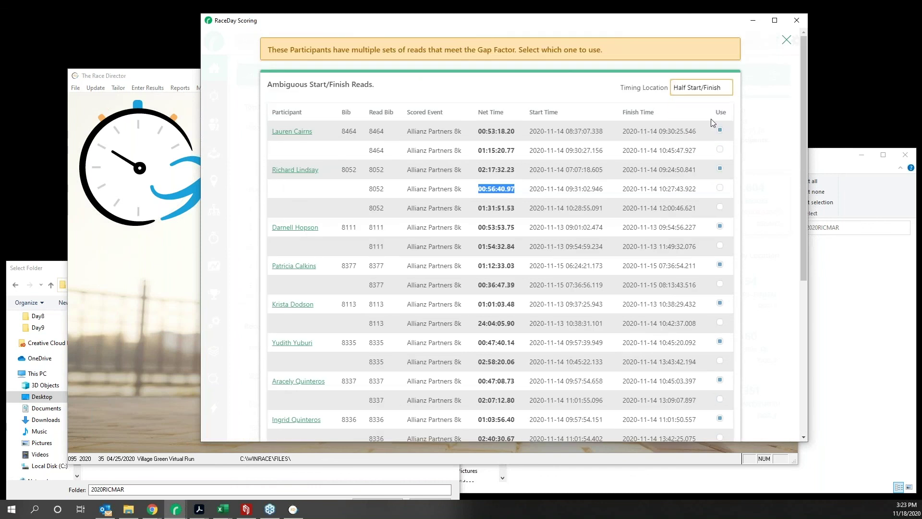
scroll(627, 215, down, 2)
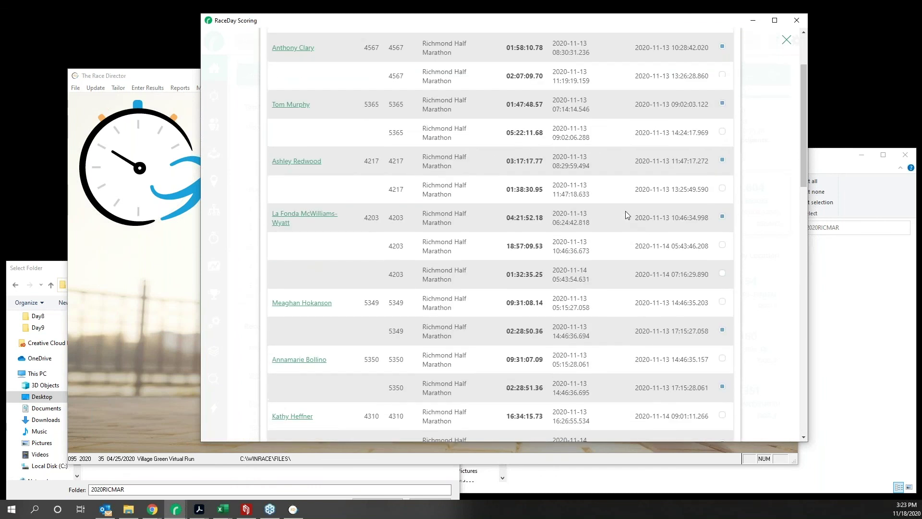
scroll(627, 214, down, 2)
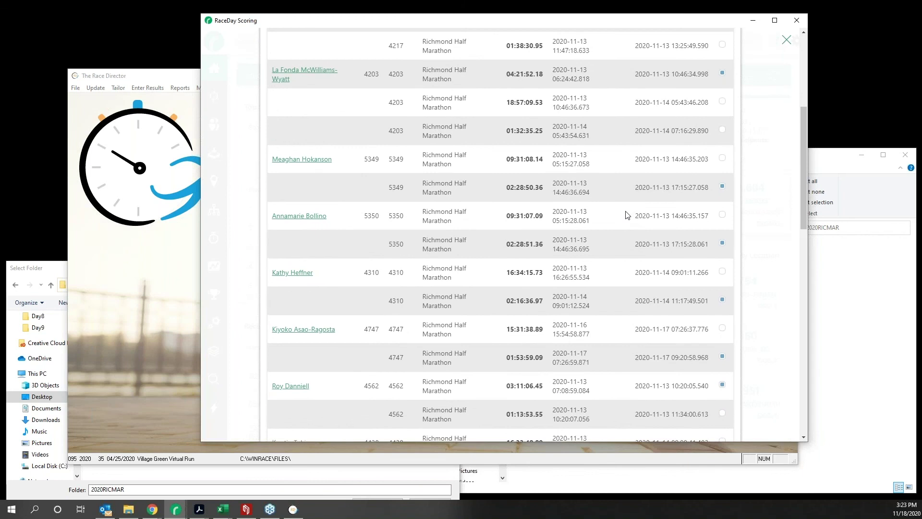
scroll(627, 214, up, 1)
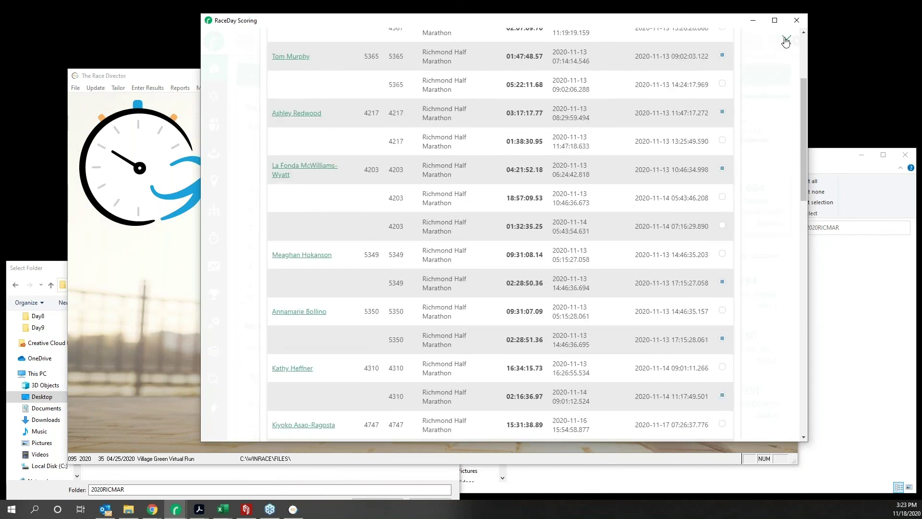
Close the ambiguous reads and raw reads panels, then minimize RaceDay Scoring
click(785, 40)
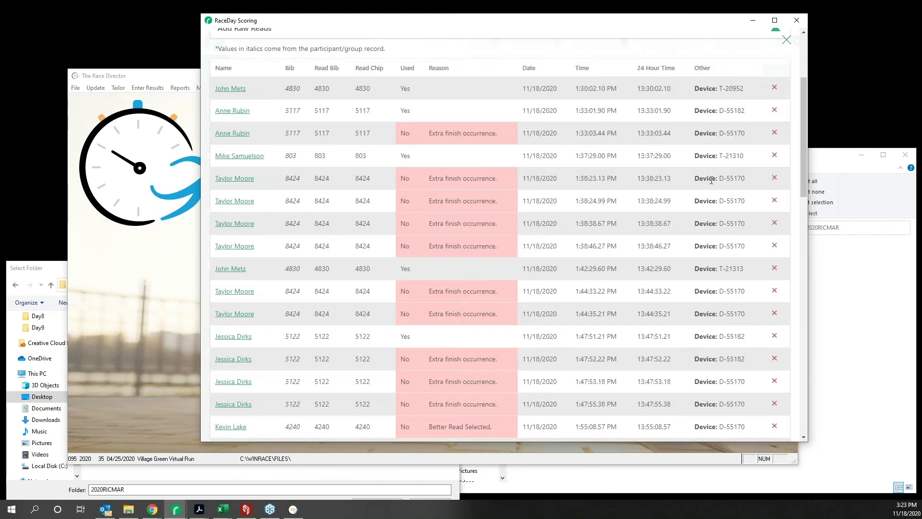
scroll(705, 188, up, 2)
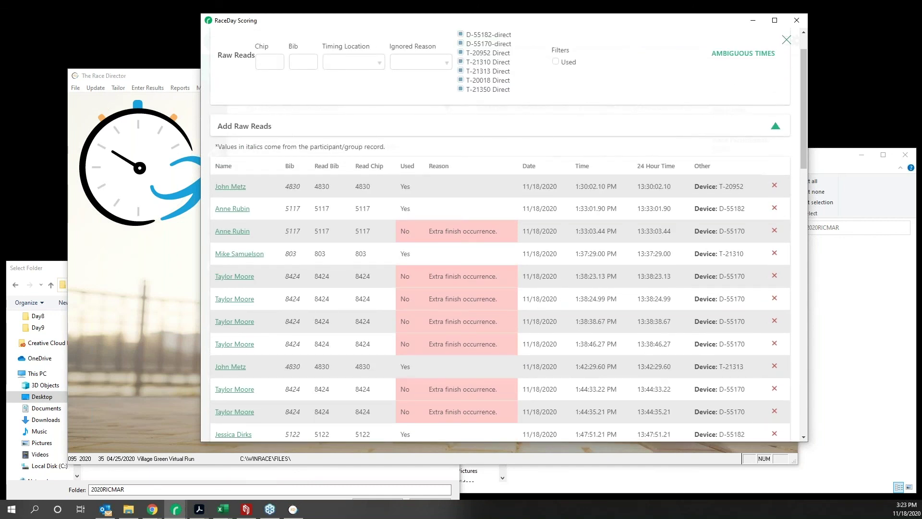
scroll(805, 46, up, 1)
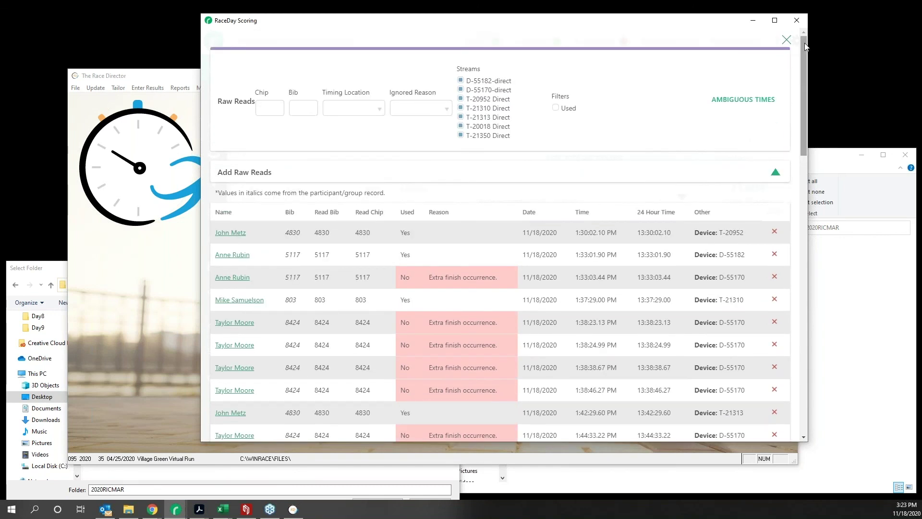
click(786, 39)
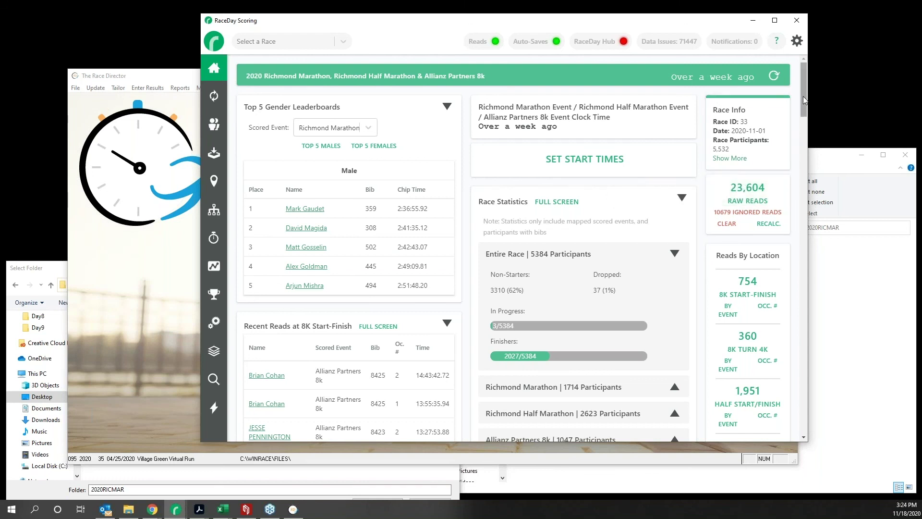
click(753, 21)
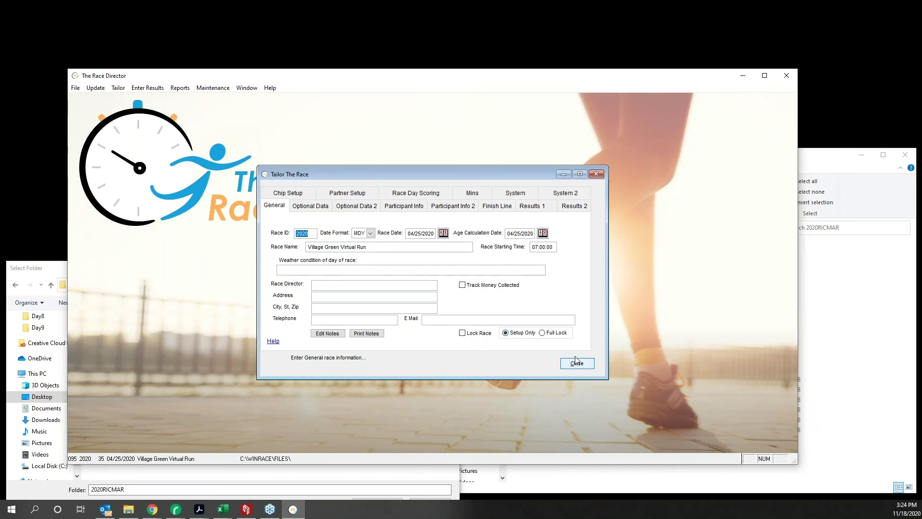
Browse Tailor The Race's chip setup, RunSignUp, general, optional data, participant, finish and calculation settings
click(294, 195)
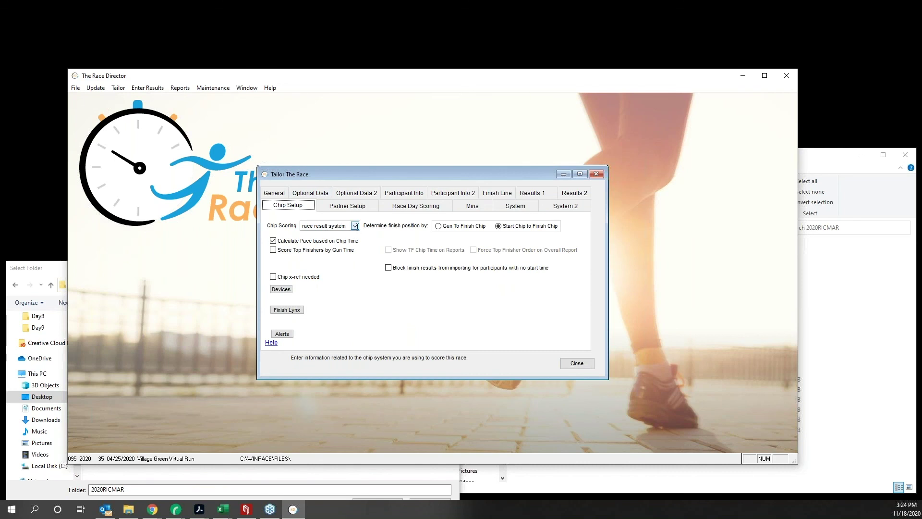
click(349, 205)
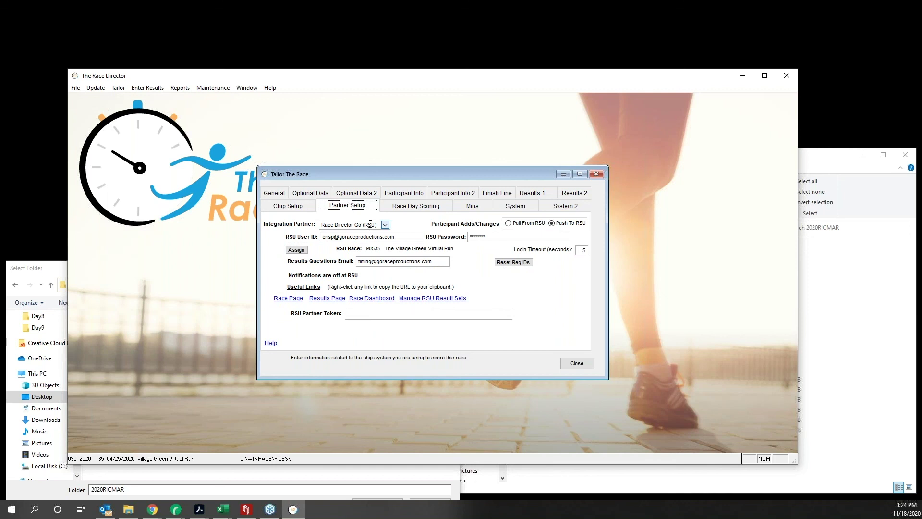
click(278, 194)
click(311, 206)
click(354, 206)
click(391, 206)
click(443, 207)
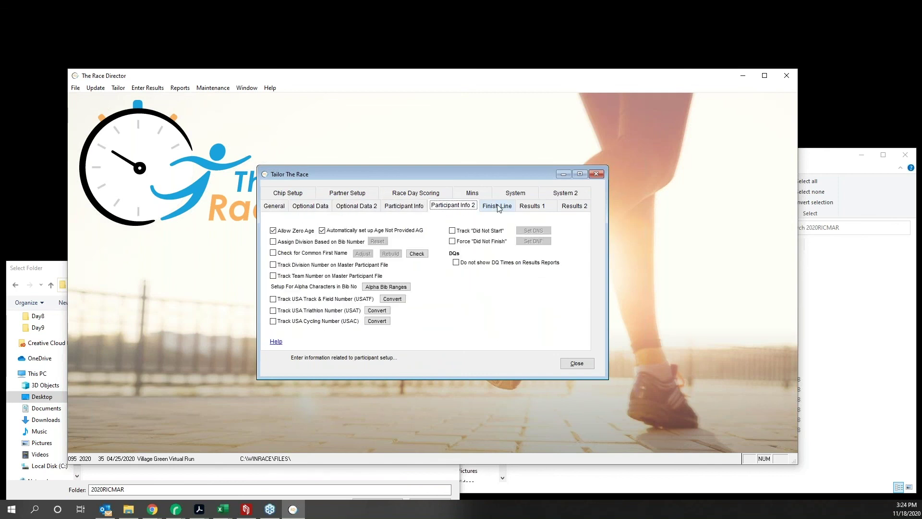
click(499, 207)
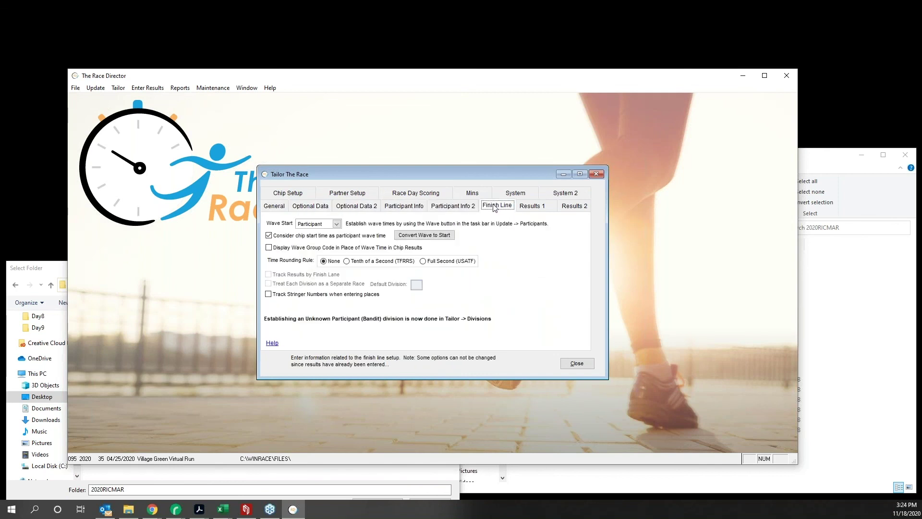
click(523, 208)
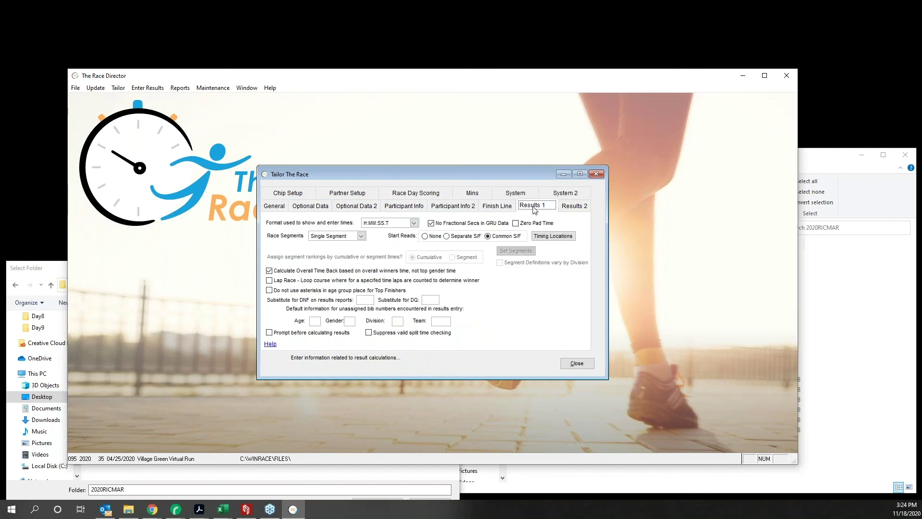
Raise additional timing locations to 1 and accept Timing Location 1's properties
click(544, 236)
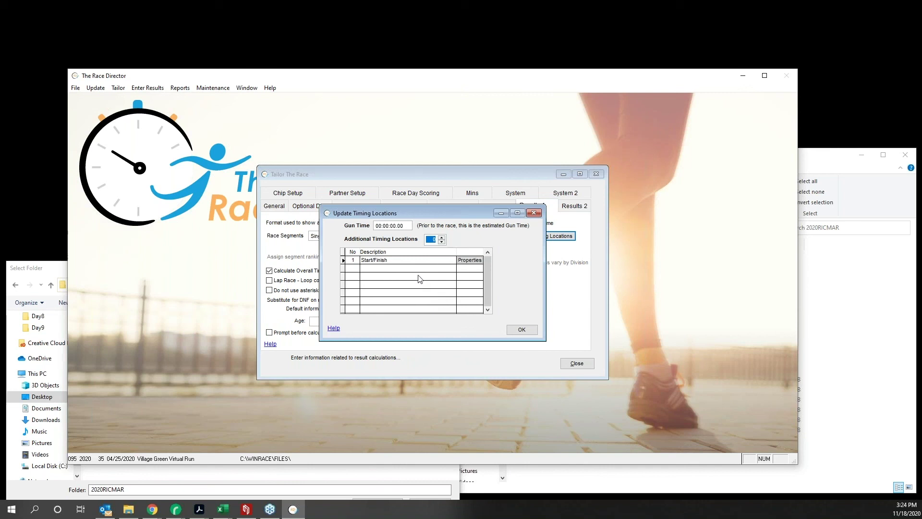
click(441, 237)
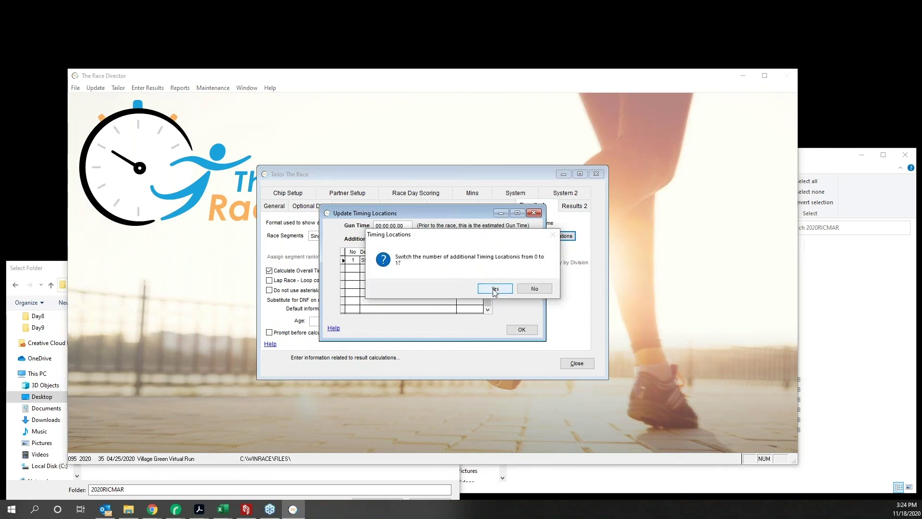
click(494, 290)
click(463, 268)
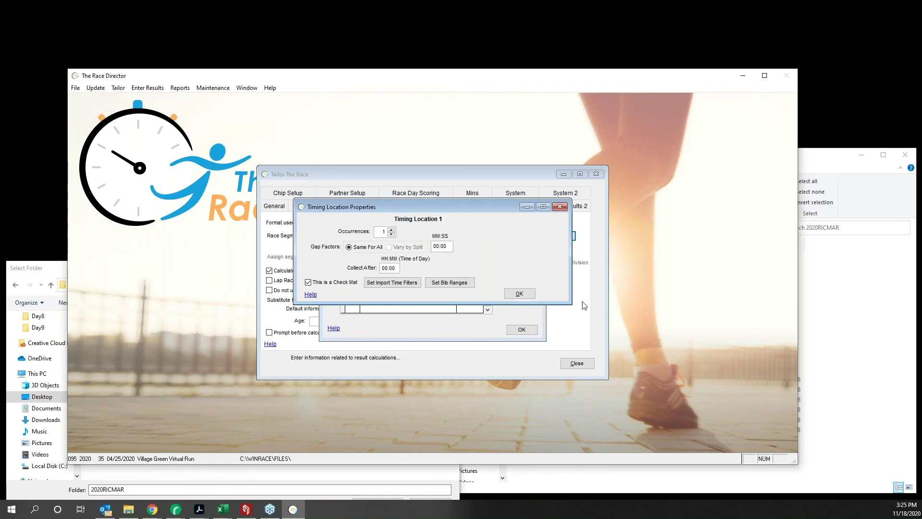
click(519, 293)
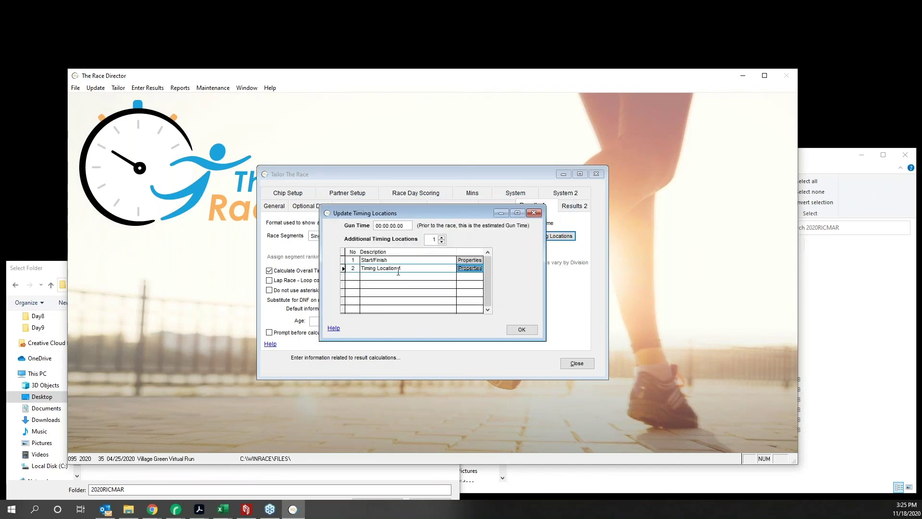
click(522, 329)
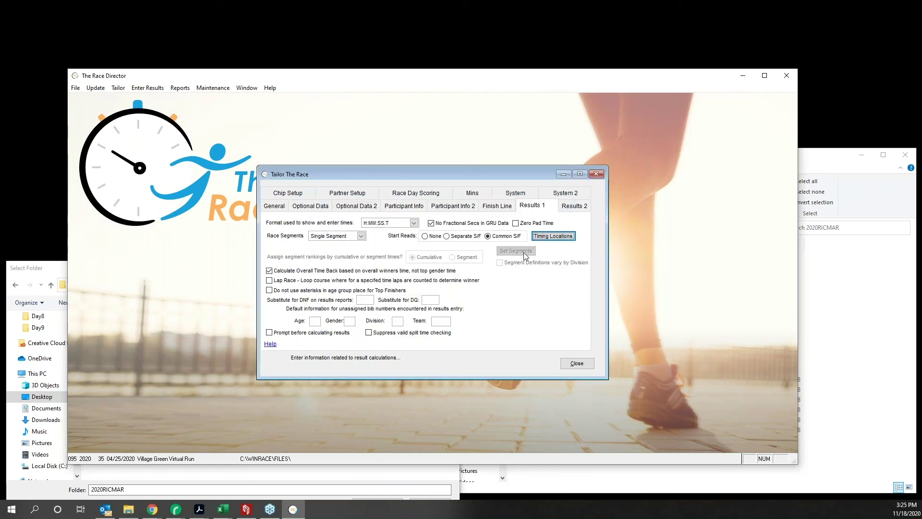
View the team scoring settings and close Tailor The Race
click(503, 268)
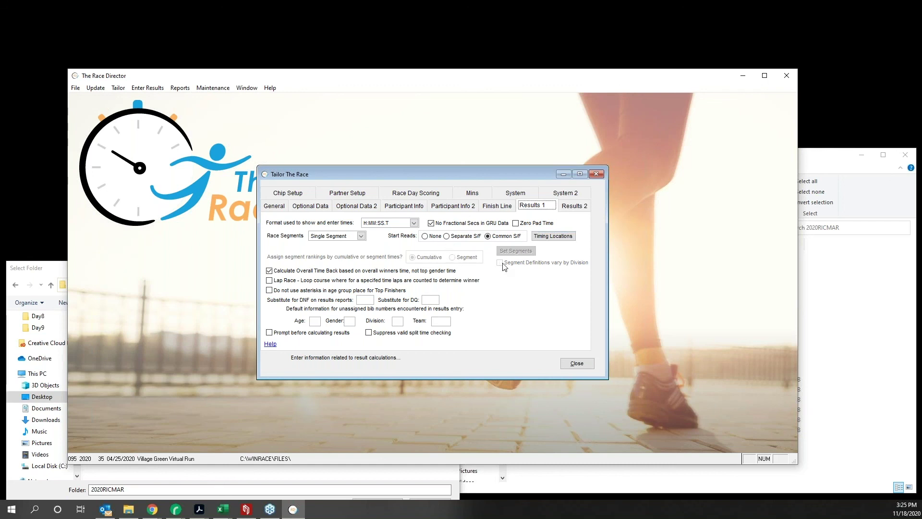
click(572, 208)
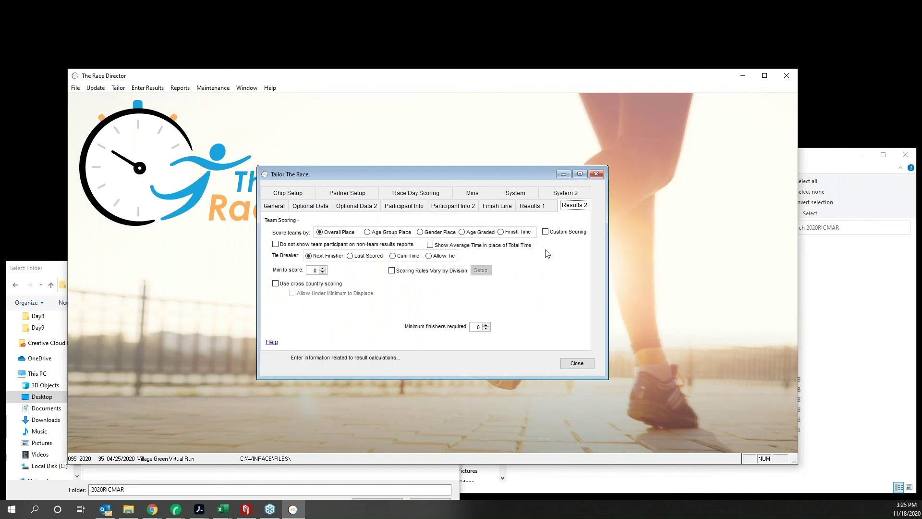
click(598, 175)
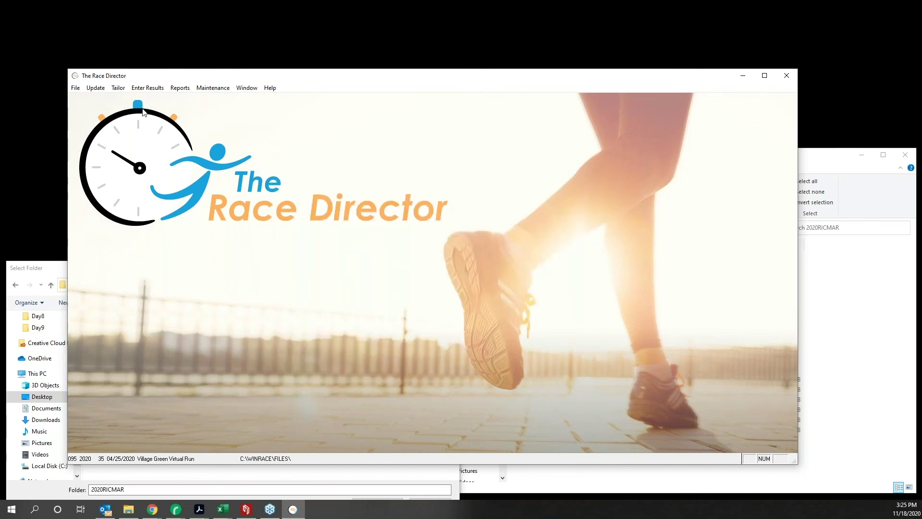
Open Chip Results and choose Timing Location 1 as the import source
click(147, 88)
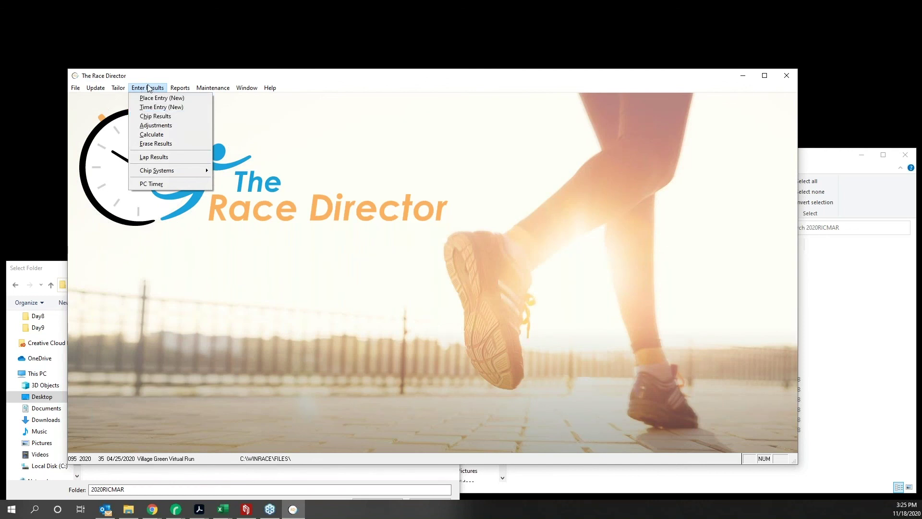
click(151, 119)
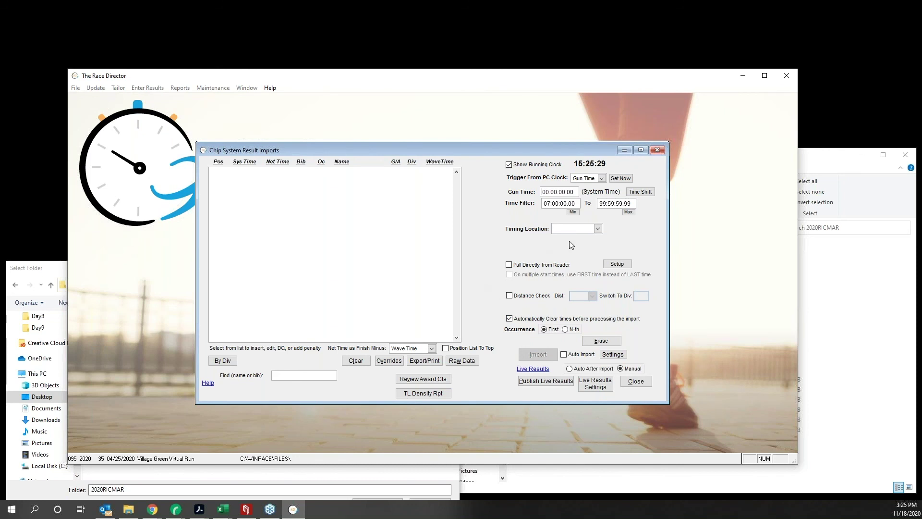
click(598, 229)
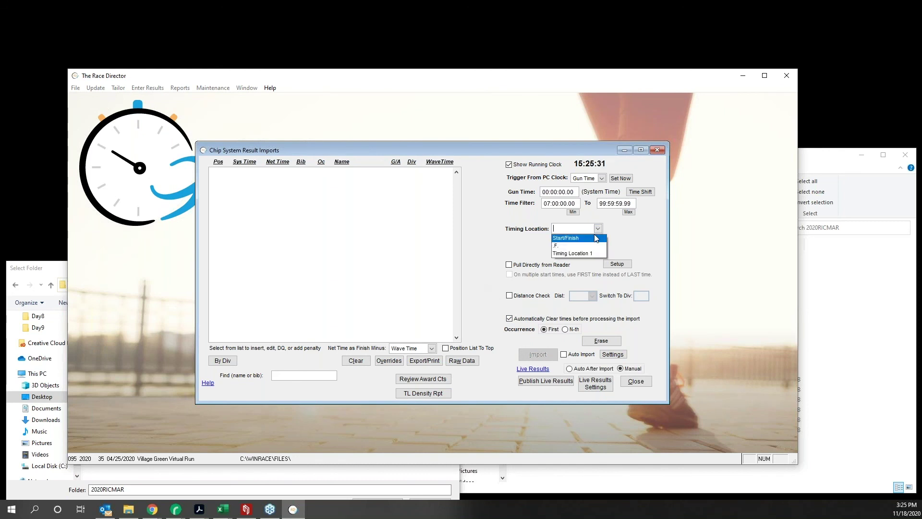
click(592, 253)
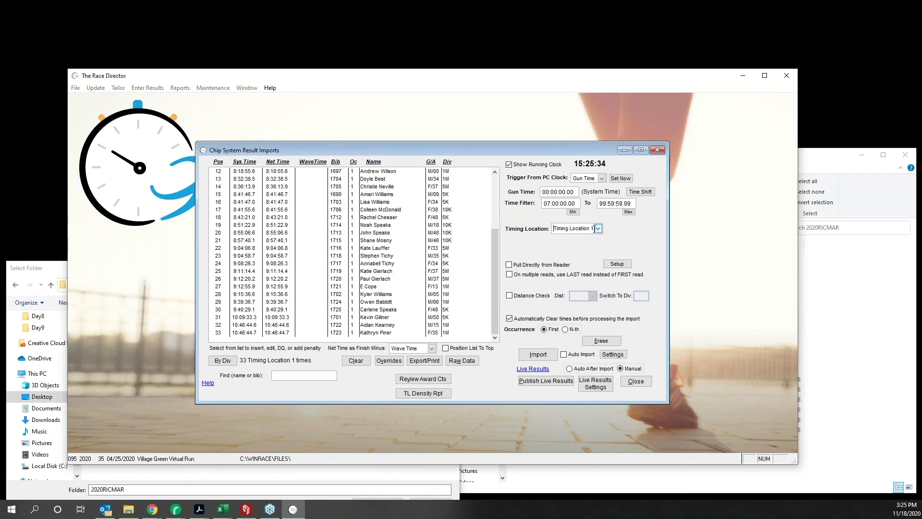
click(598, 228)
click(589, 253)
click(613, 354)
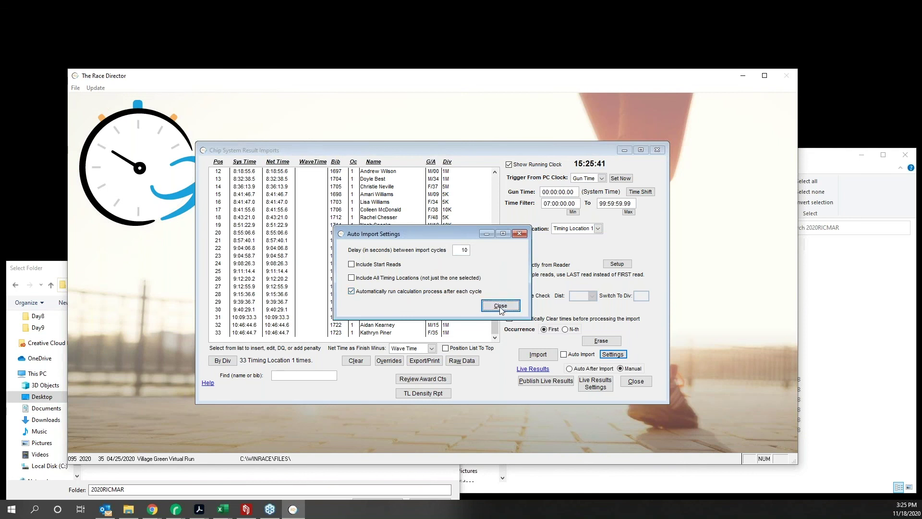
click(501, 308)
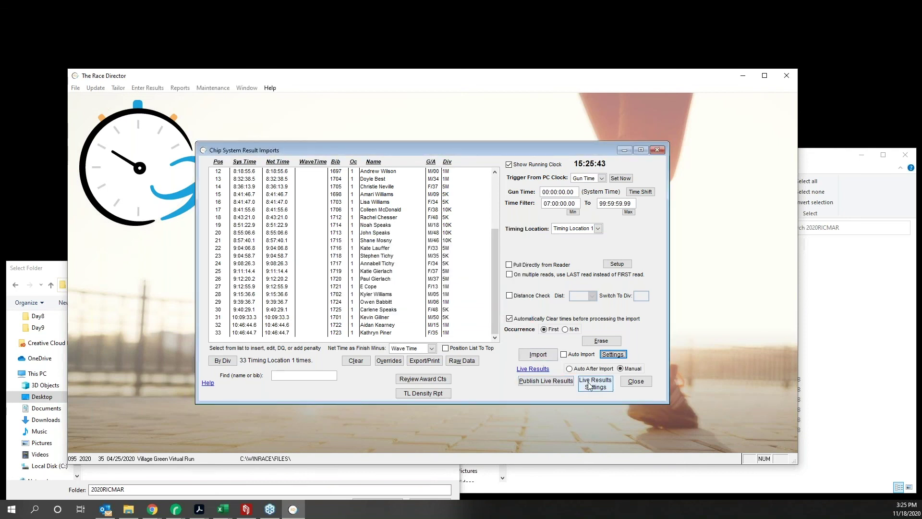
Import 26M-FINAL.TXT from Desktop\Read Files\2020RICMAR
click(538, 355)
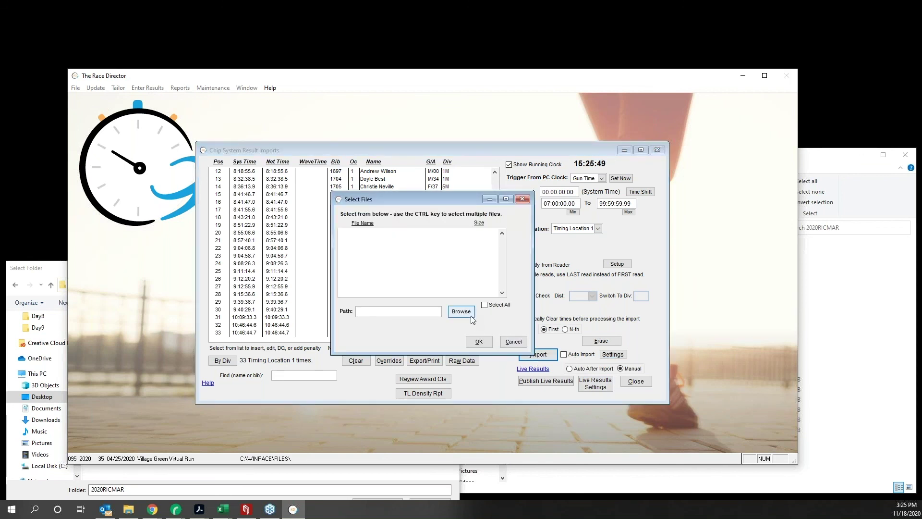
click(461, 312)
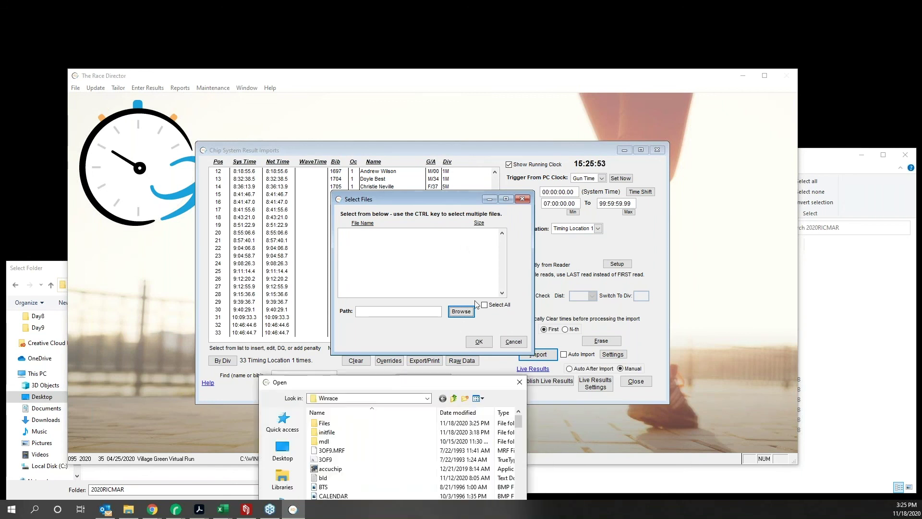
drag(276, 291, 262, 156)
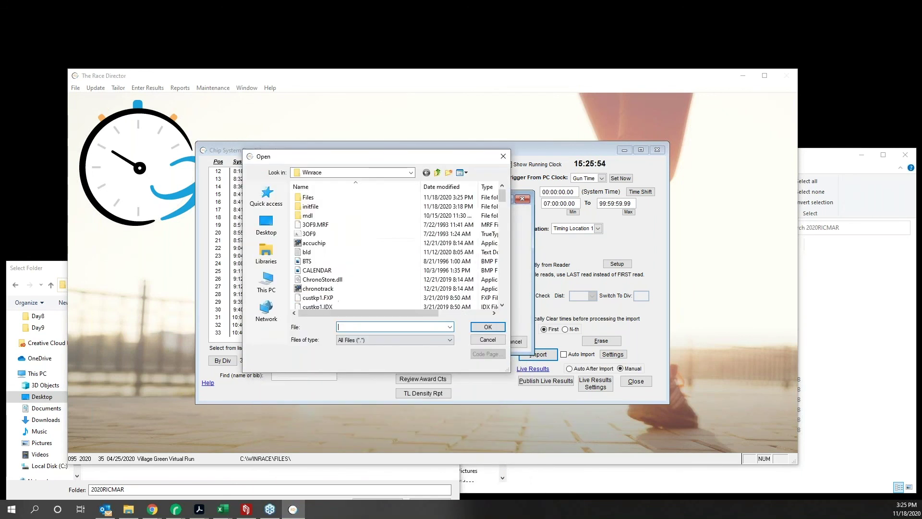
click(268, 233)
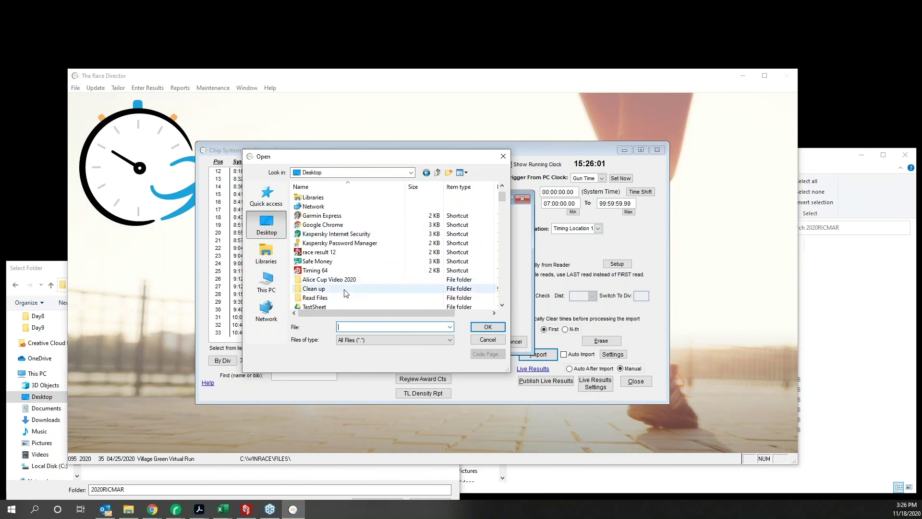
double_click(336, 298)
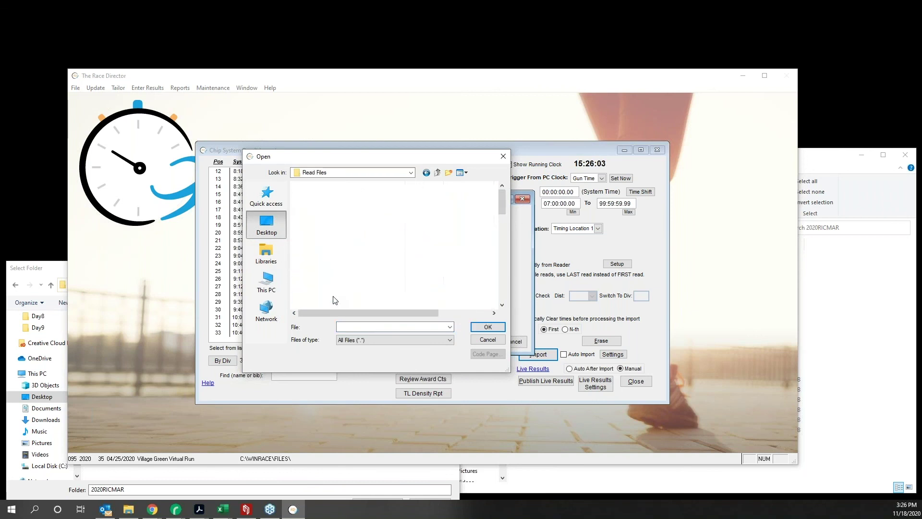
double_click(343, 300)
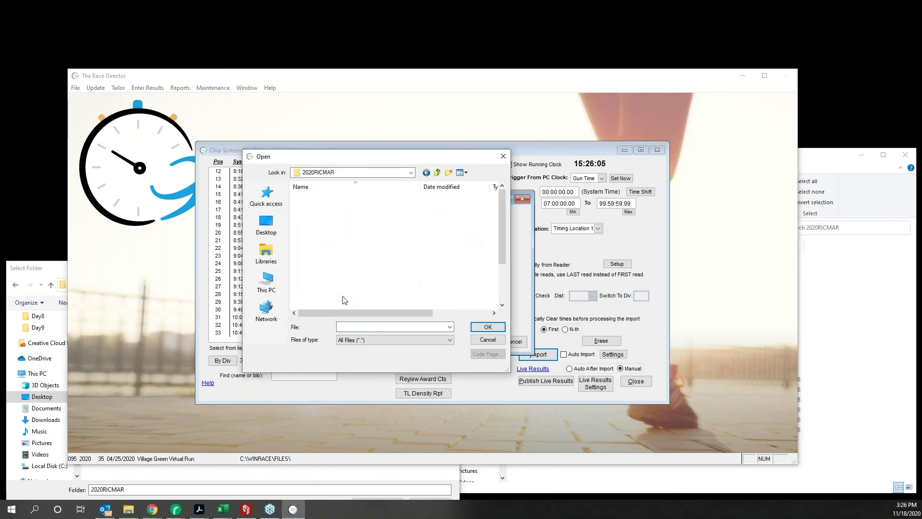
scroll(358, 288, down, 2)
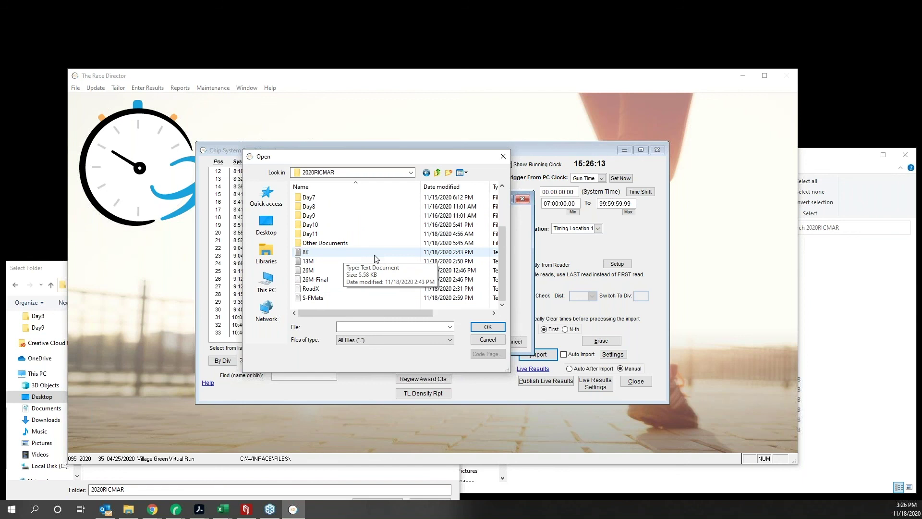
double_click(367, 283)
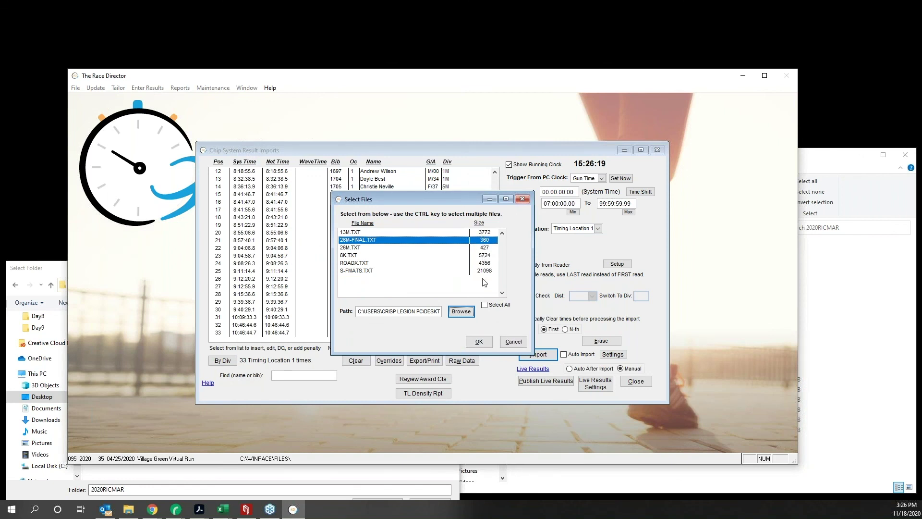
click(478, 341)
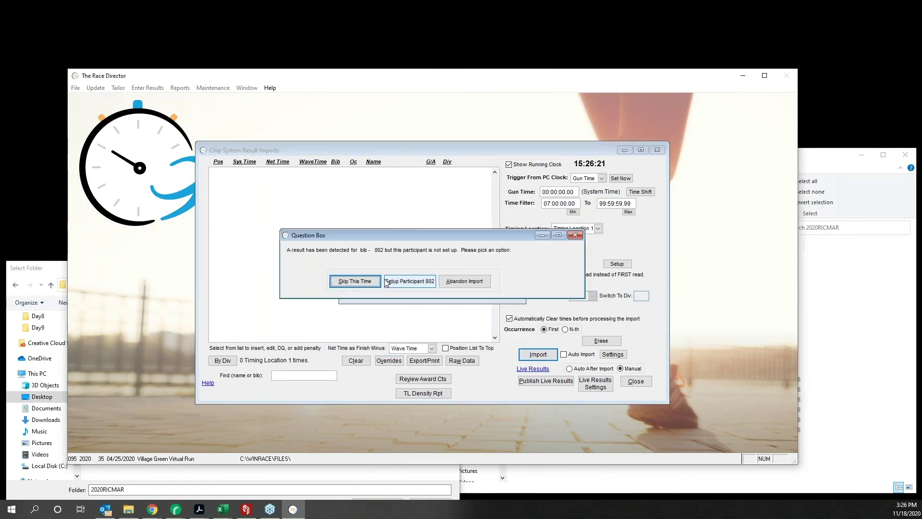
Set up the unknown bibs 802, 801 and 803 as new participants
click(415, 281)
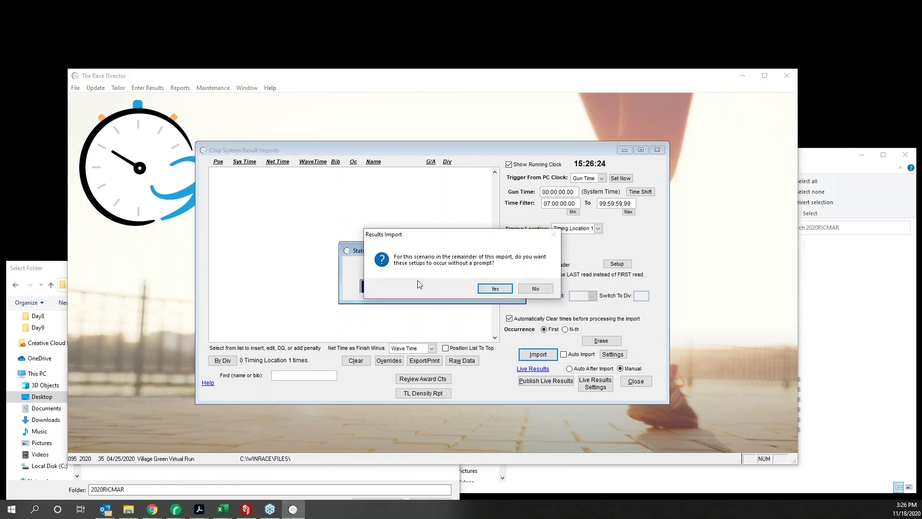
click(495, 289)
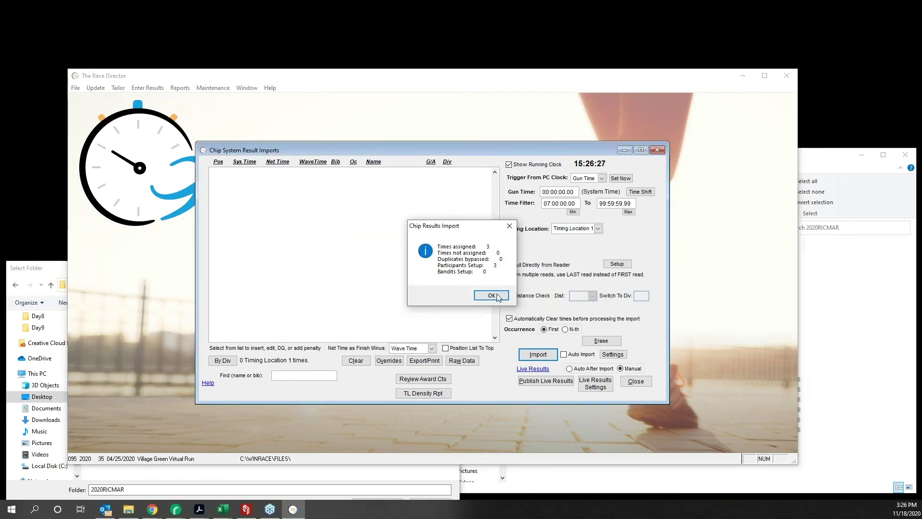
click(494, 295)
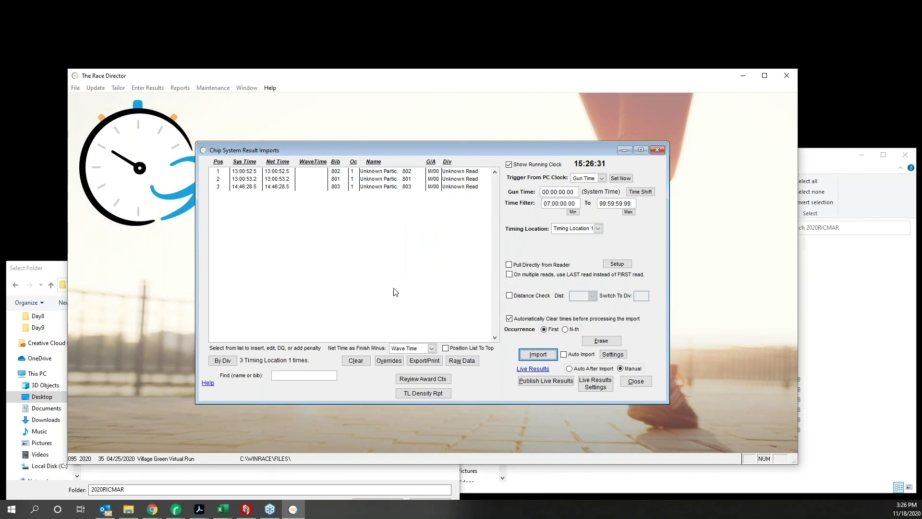
Cancel a second import, run Auto Import once to reassign the 3 times, then switch it off
click(542, 355)
click(511, 342)
click(565, 354)
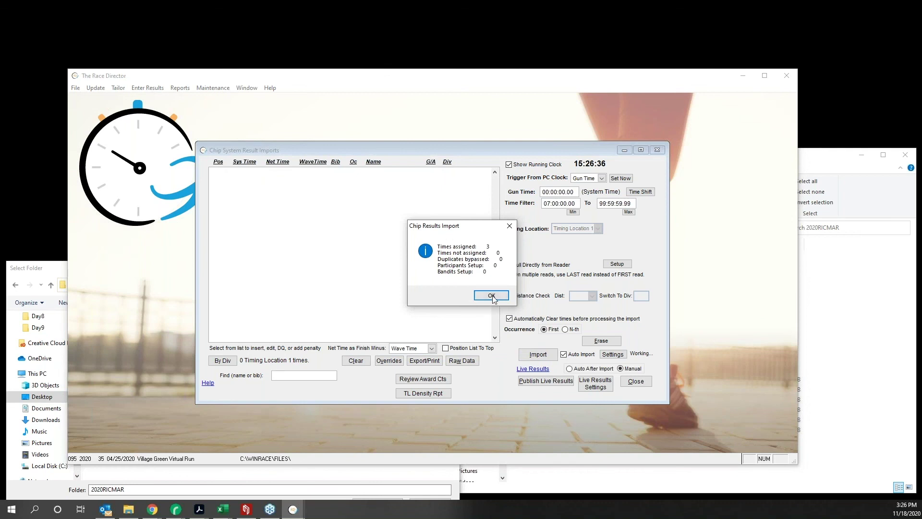
click(492, 295)
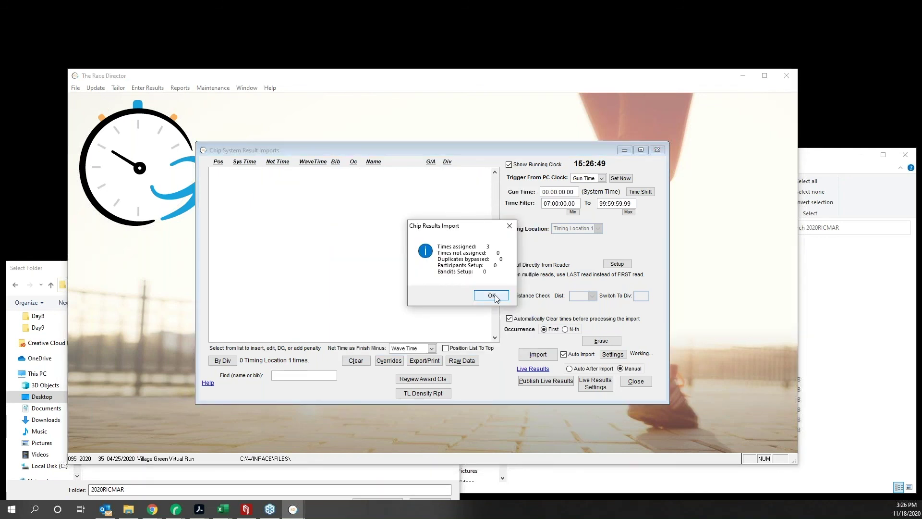
click(496, 295)
click(594, 355)
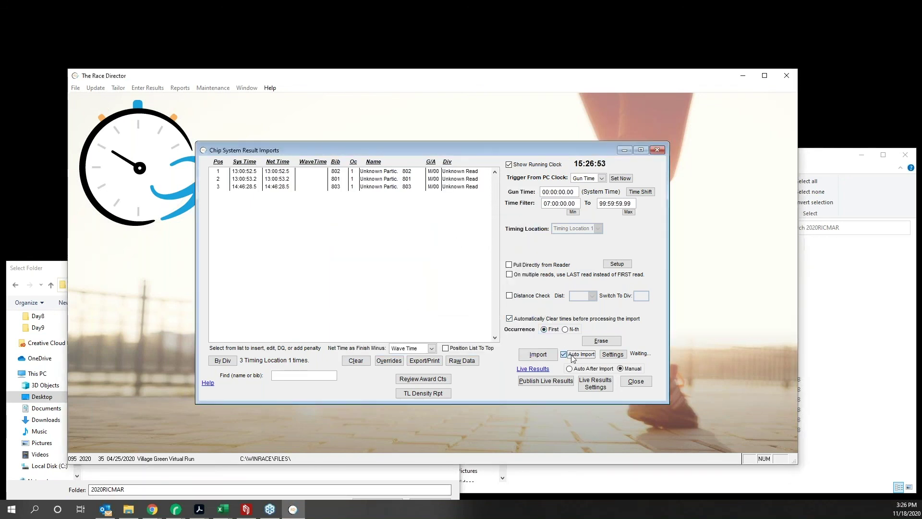
click(609, 354)
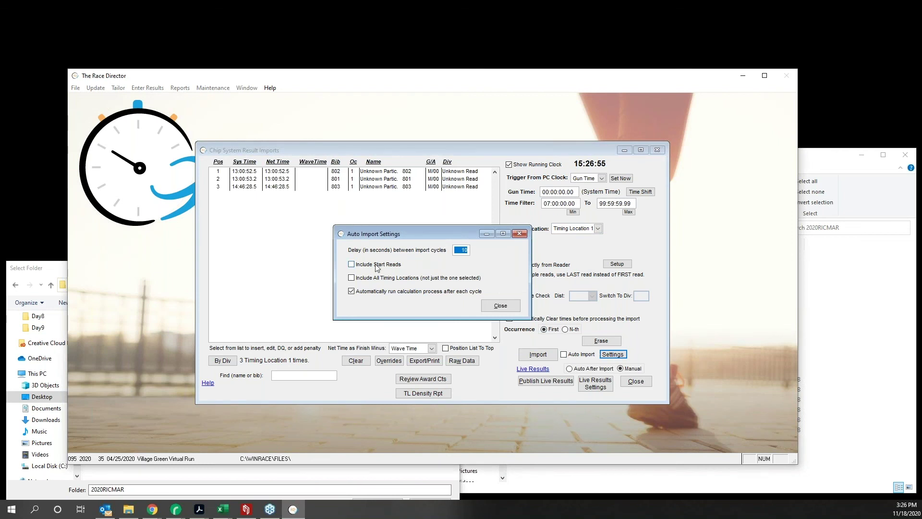
Set auto import to use all timing locations, exclude start reads, and skip calculation
click(360, 279)
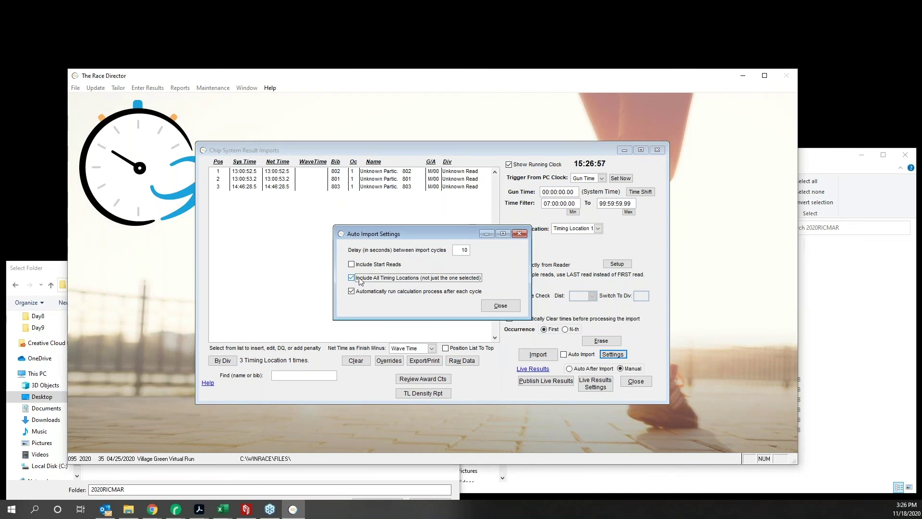
click(358, 265)
click(358, 264)
click(365, 293)
Set the auto import delay to 60 seconds, then run one auto import pass and stop it
click(464, 249)
text(3)
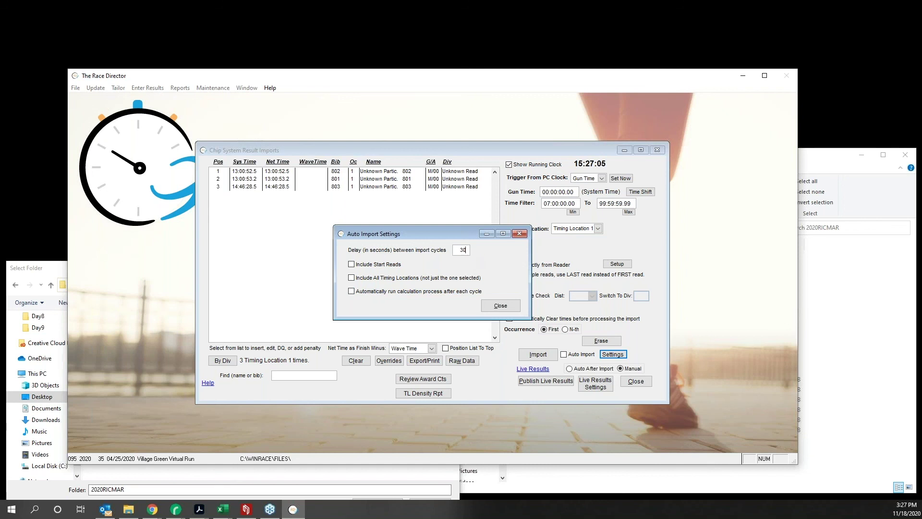
double_click(466, 250)
text(60)
click(512, 307)
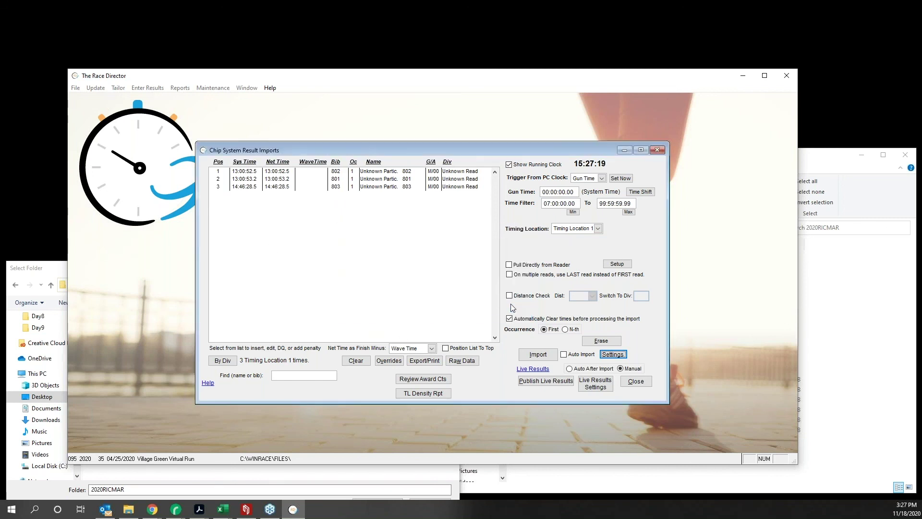
click(572, 356)
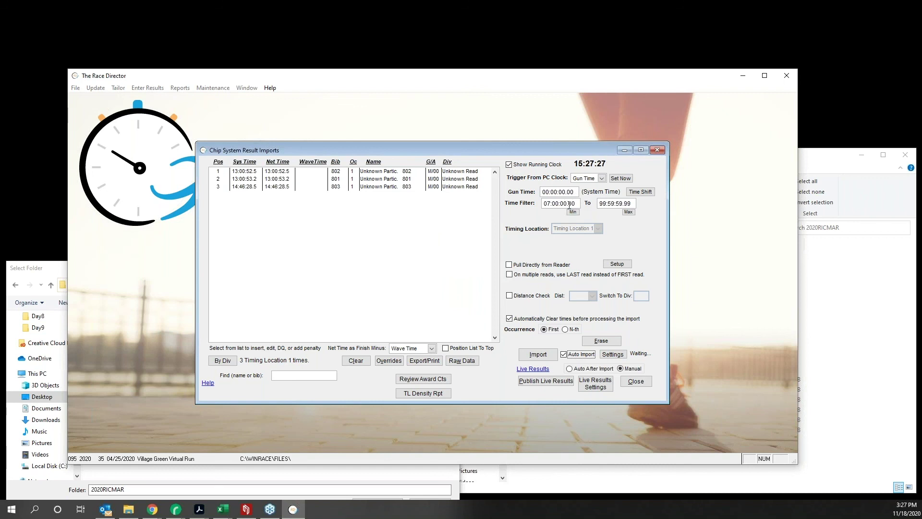
click(565, 356)
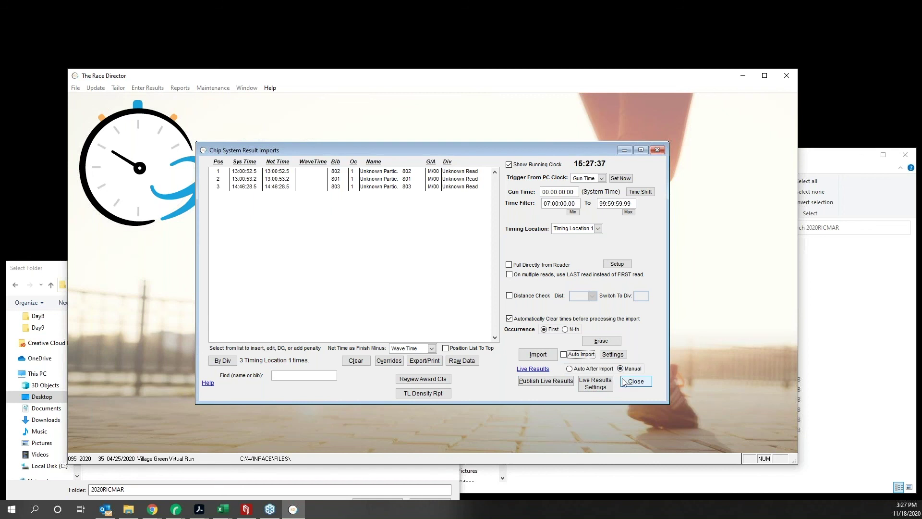
Mark live results as preliminary, hide split times on RunSignUp, and close Chip Result Imports
click(595, 384)
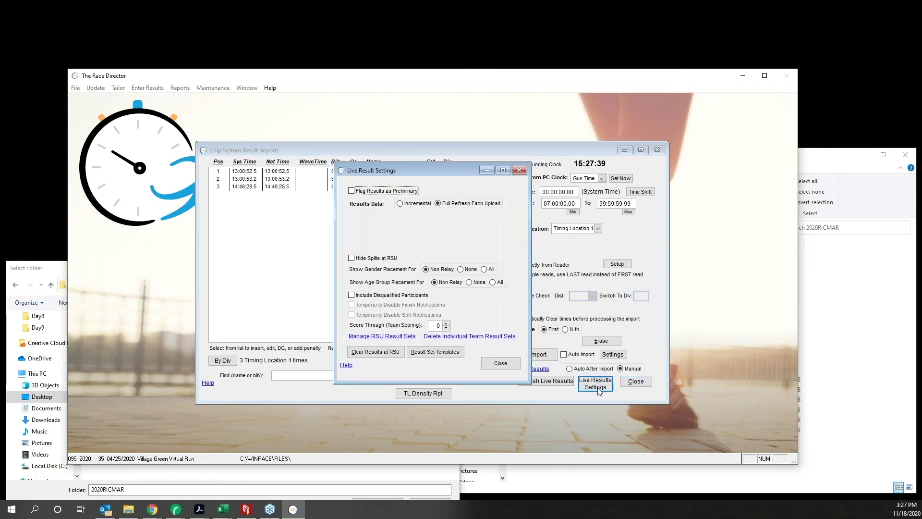
click(351, 191)
click(357, 258)
click(354, 258)
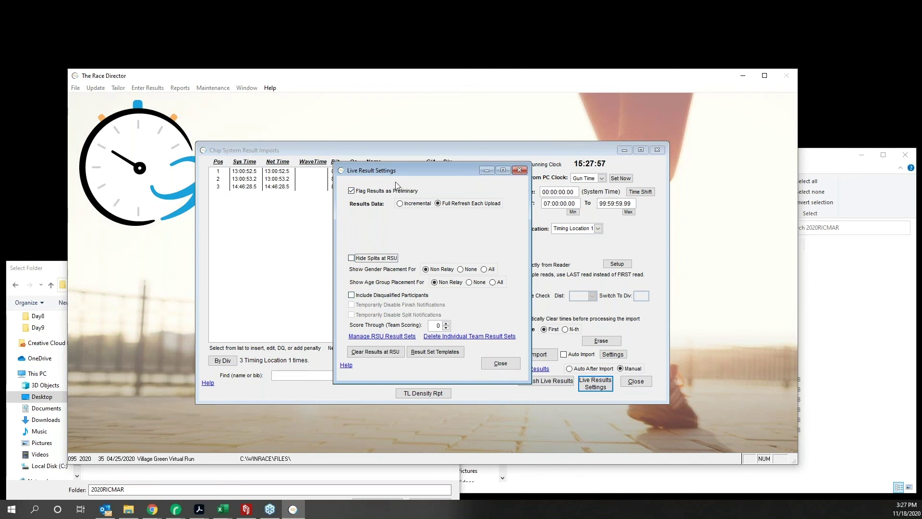
click(489, 367)
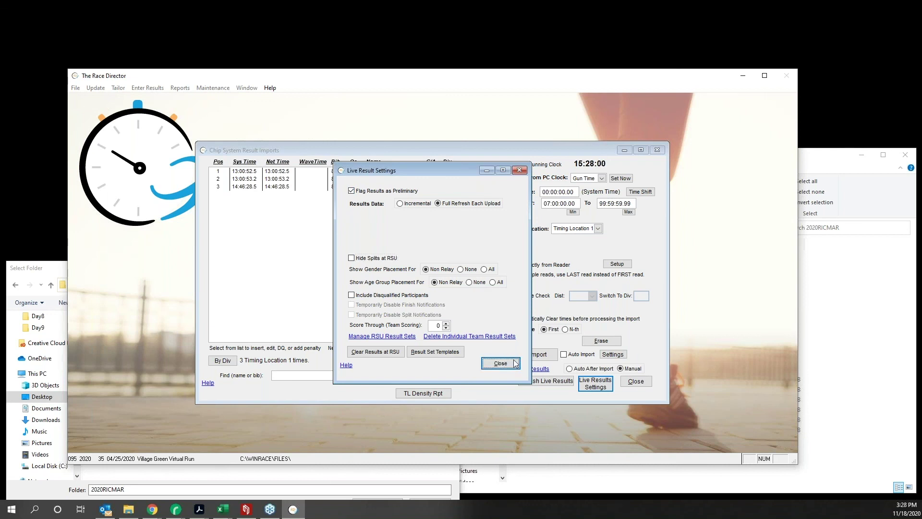
click(514, 363)
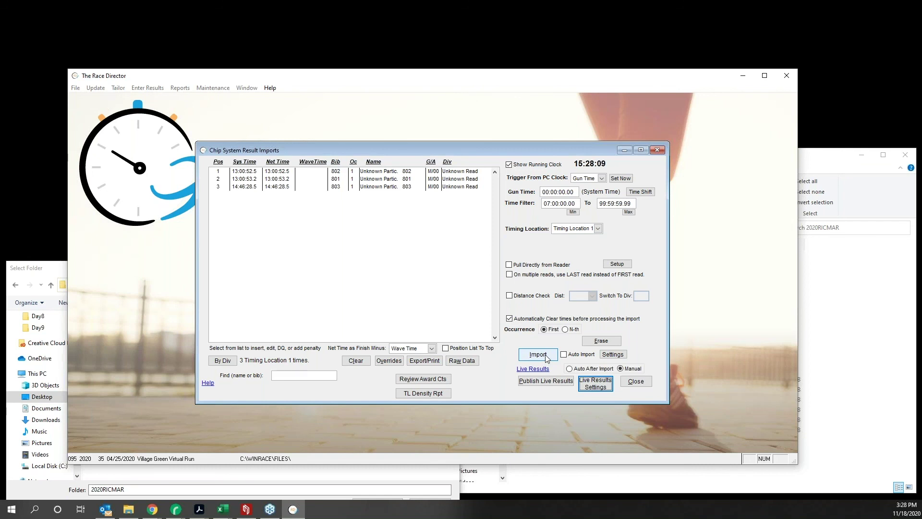
click(635, 380)
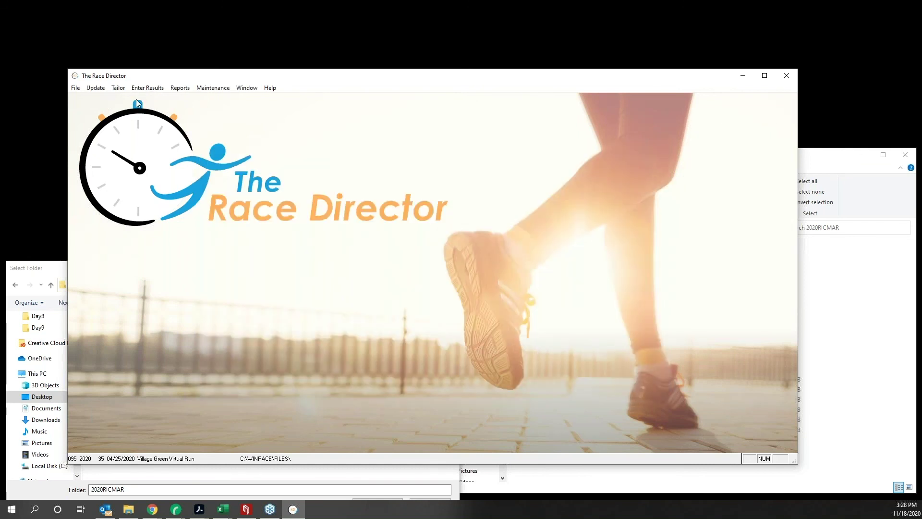
In Tailor > Divisions, inspect the 1M division's RSU link and cancel the edit unchanged
click(95, 88)
mouse_move(118, 88)
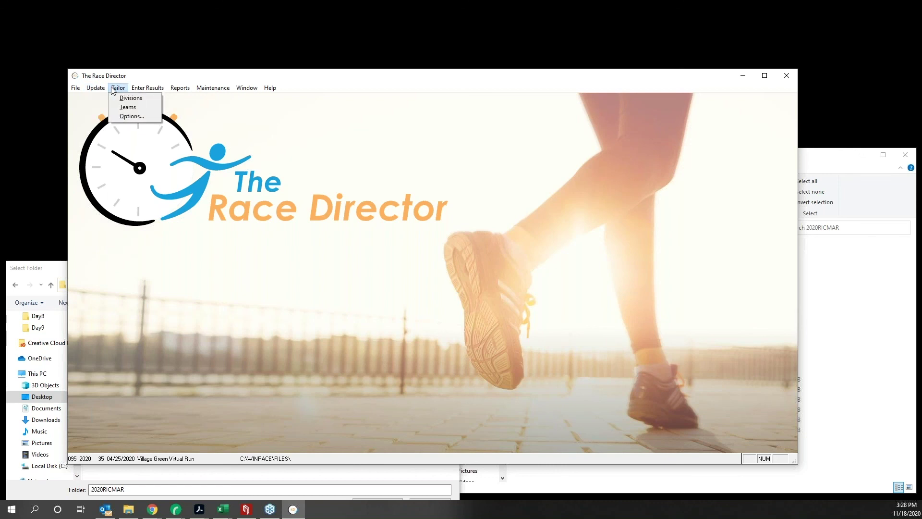
click(130, 98)
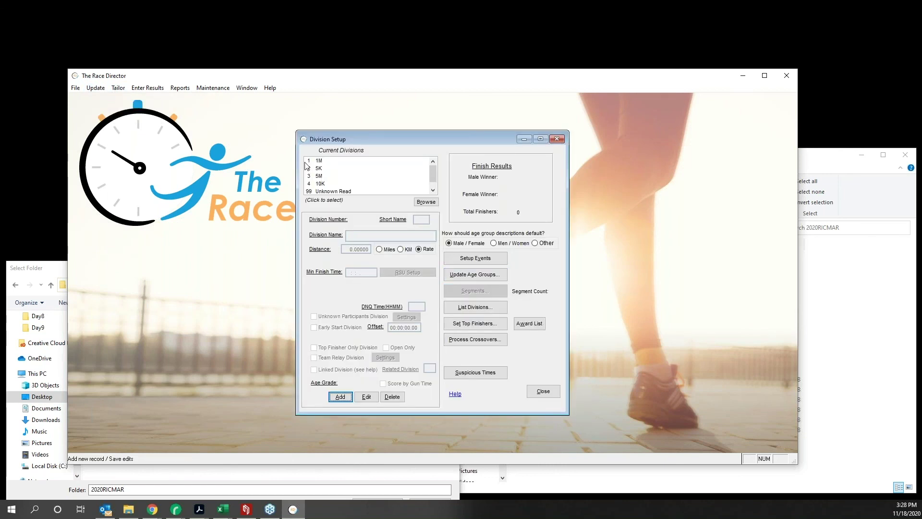
click(316, 161)
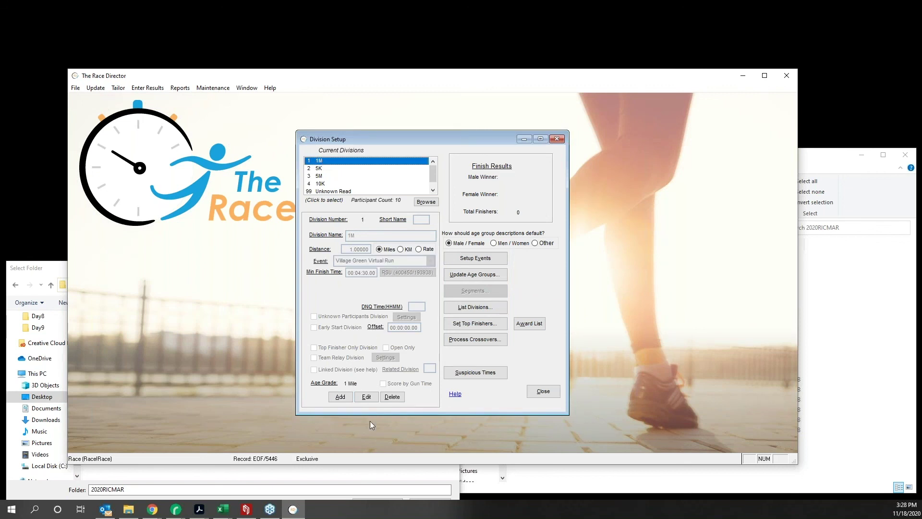
click(367, 396)
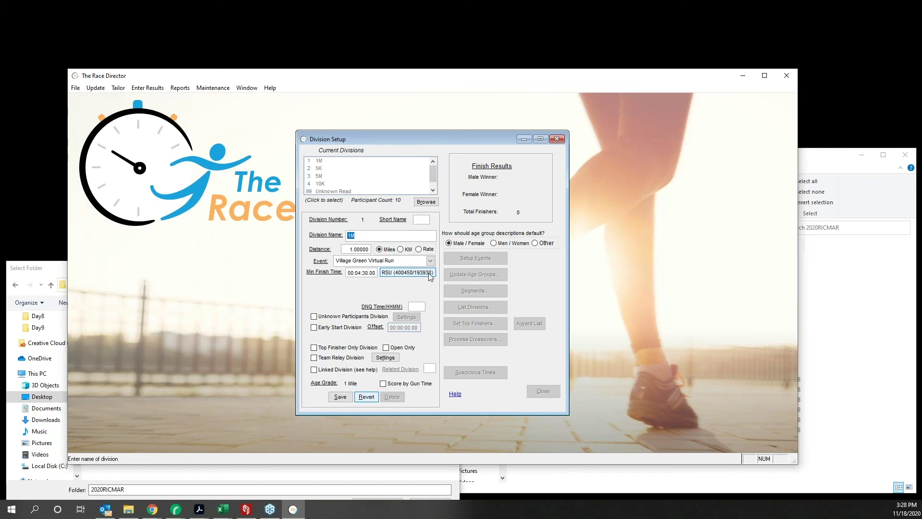
click(366, 397)
Review the 5K, 5M and 10K divisions' RSU result set links, then close division setup
click(319, 168)
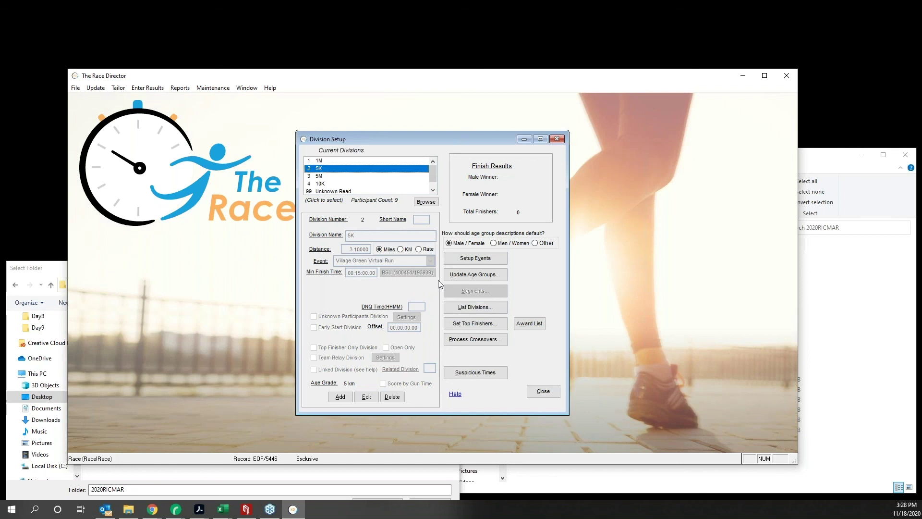
click(332, 161)
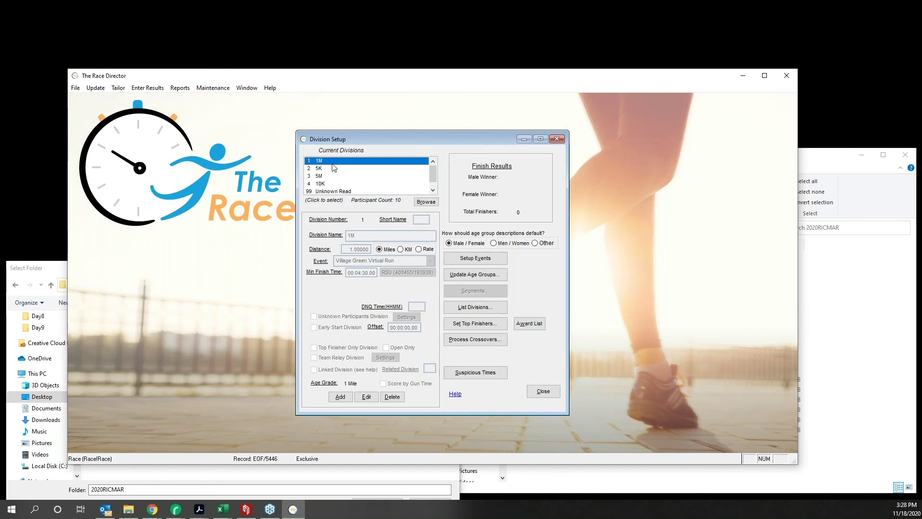
click(331, 169)
click(331, 177)
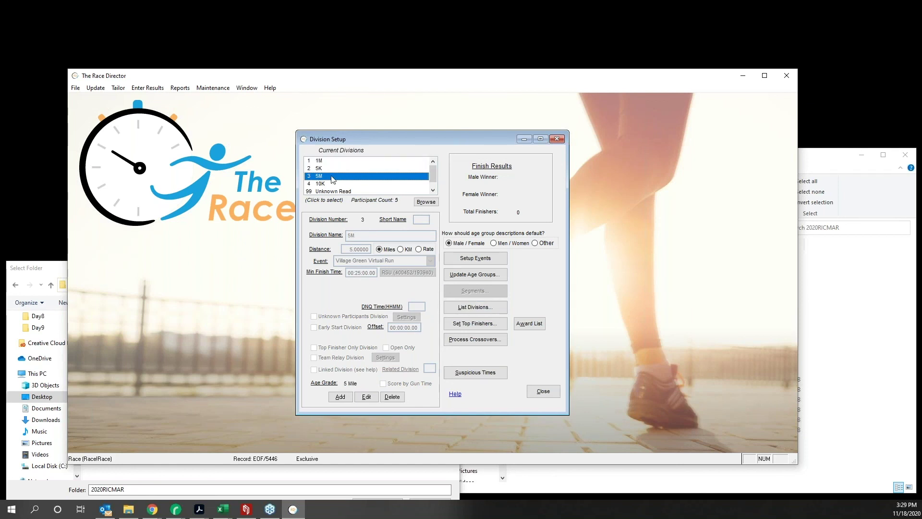
click(331, 169)
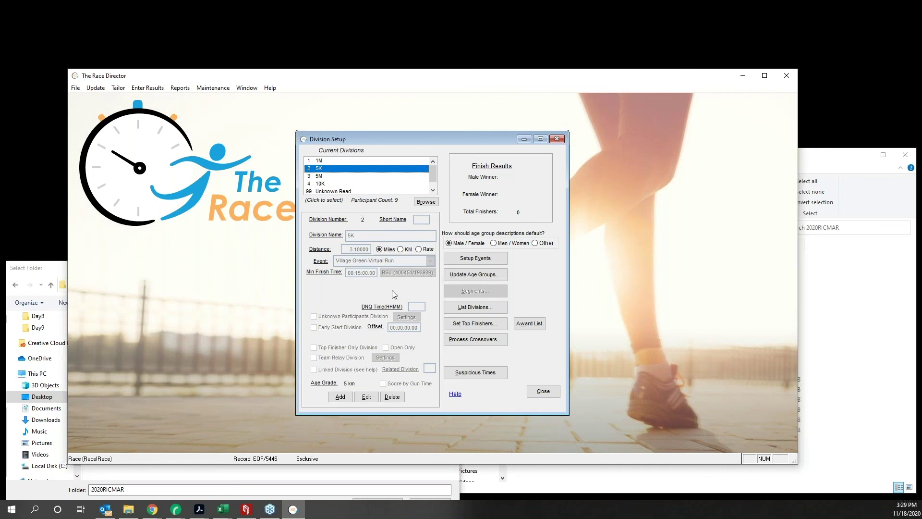
click(337, 177)
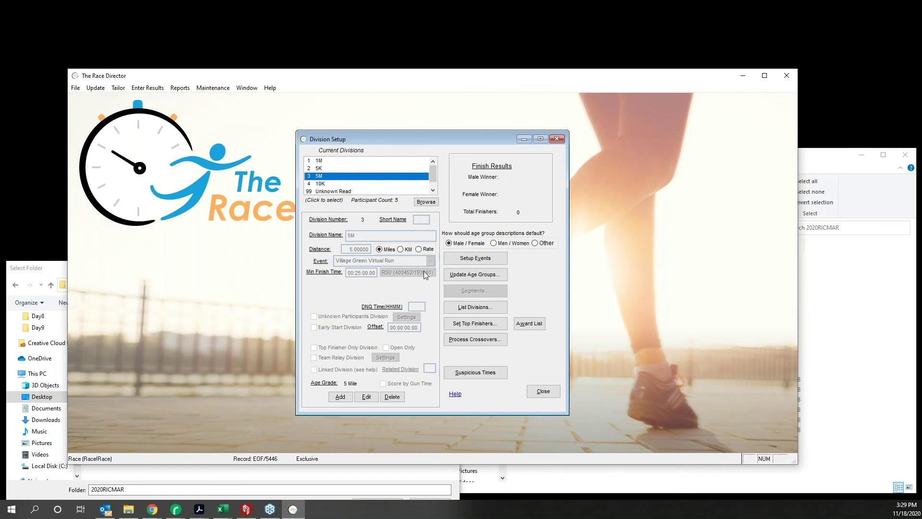
click(339, 184)
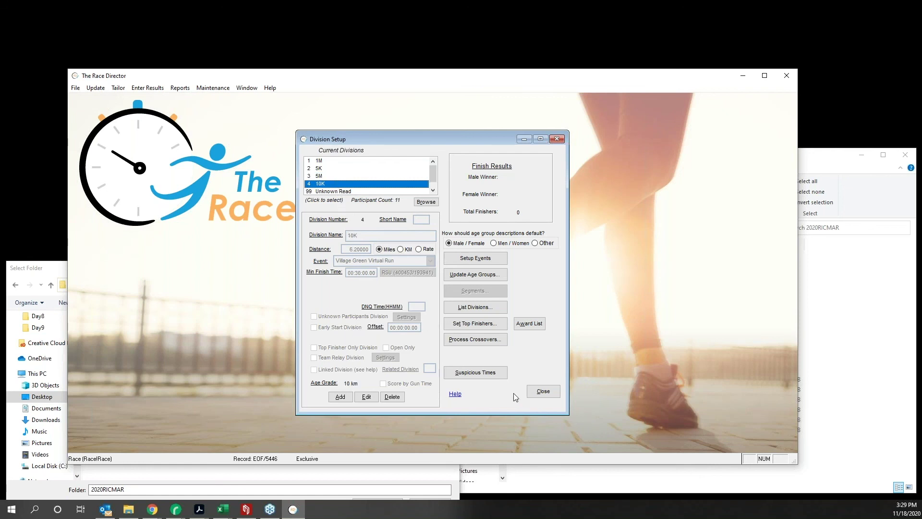
click(544, 391)
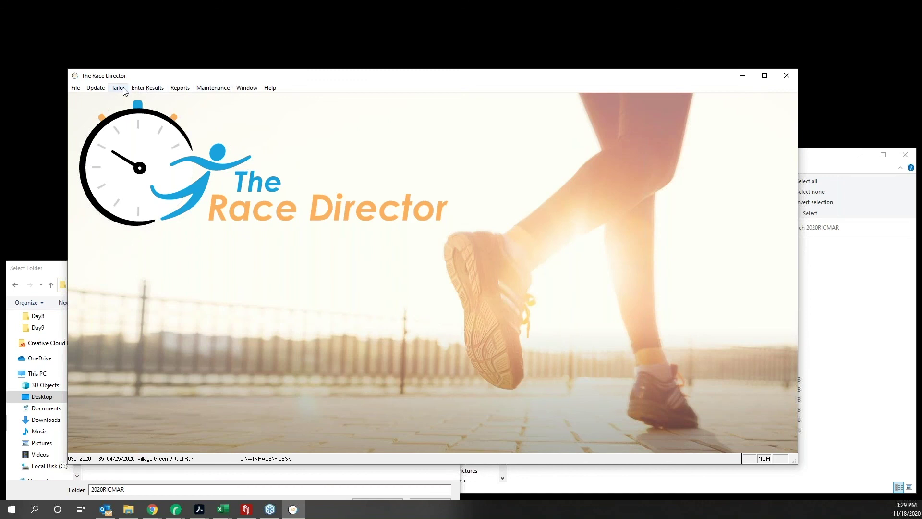
click(147, 88)
Publish the imported chip reads as live results and open the race's RunSignUp results page
click(168, 115)
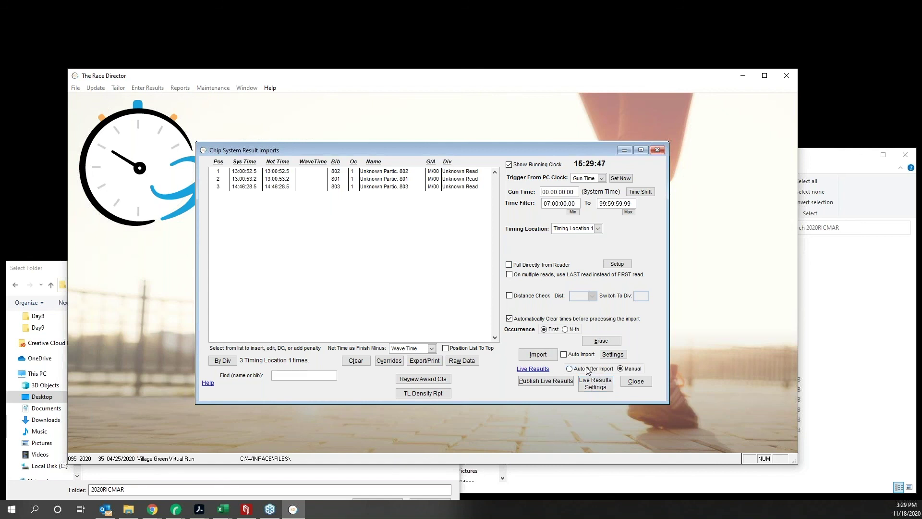
click(547, 382)
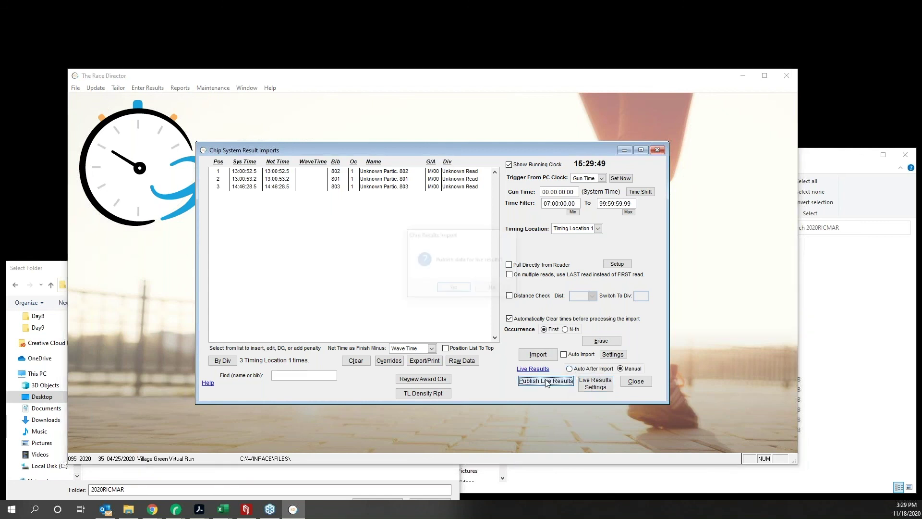
click(452, 289)
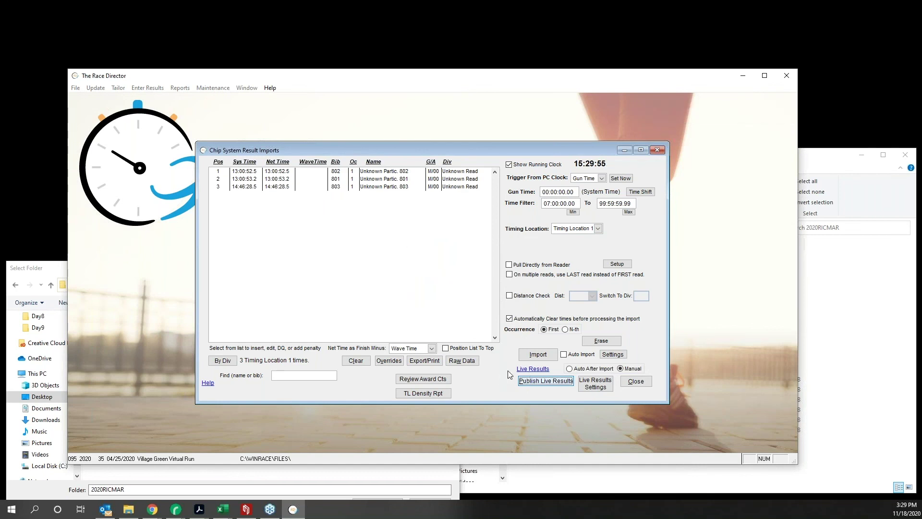
click(535, 370)
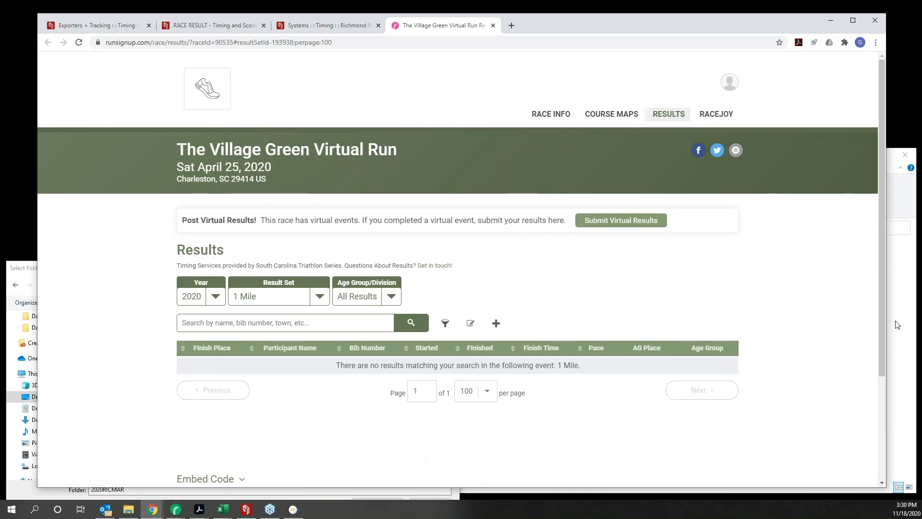
View the 5K, 5M and 10K result sets on RunSignUp, then minimize Chrome
key(alt+Tab)
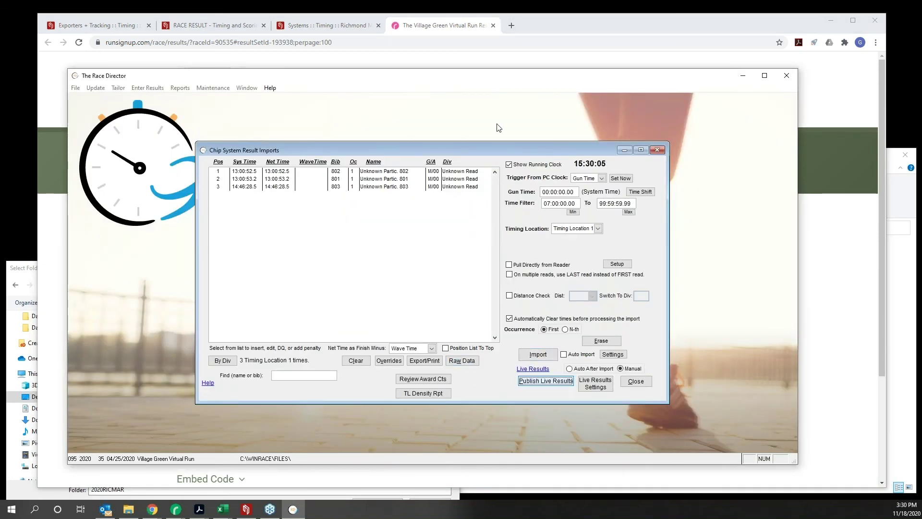
click(548, 24)
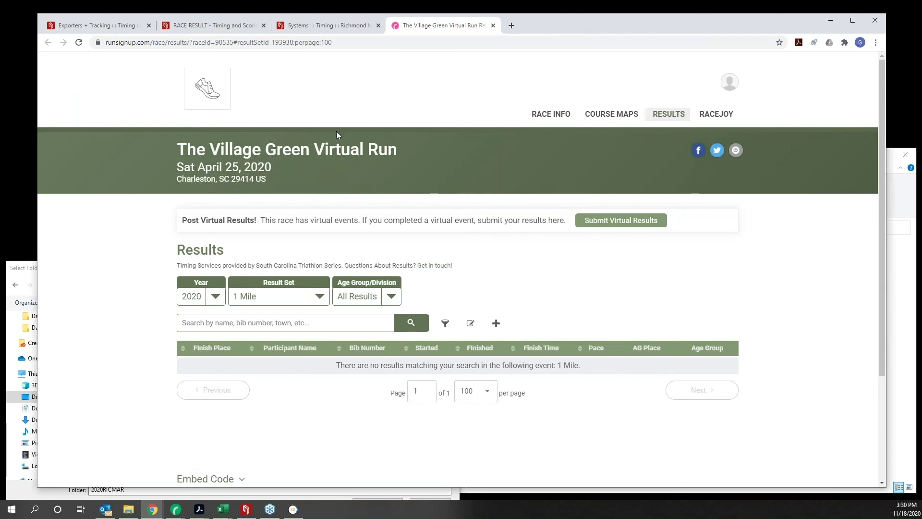
click(320, 300)
click(288, 348)
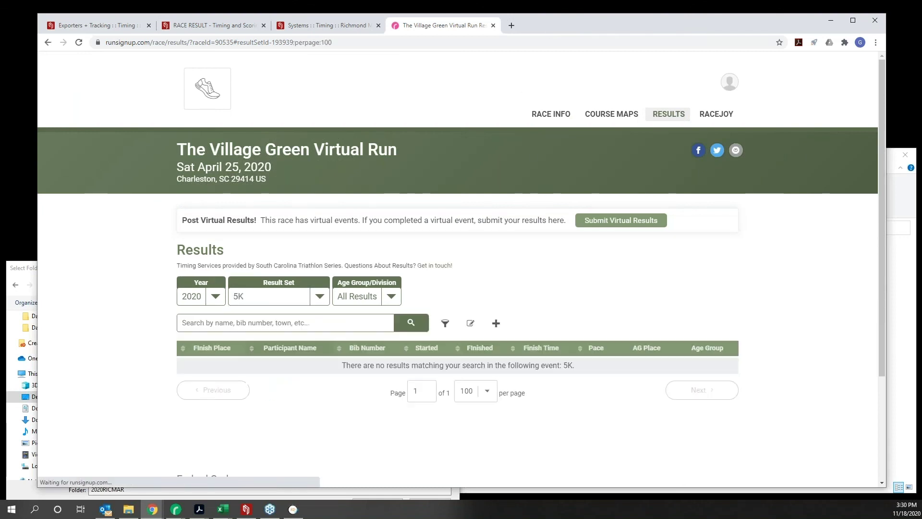
click(320, 297)
click(277, 375)
click(319, 297)
click(284, 396)
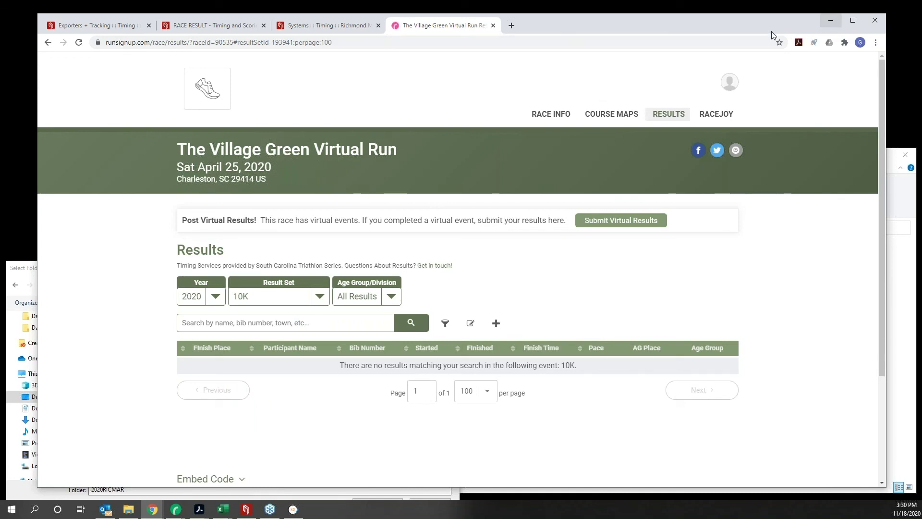
click(826, 19)
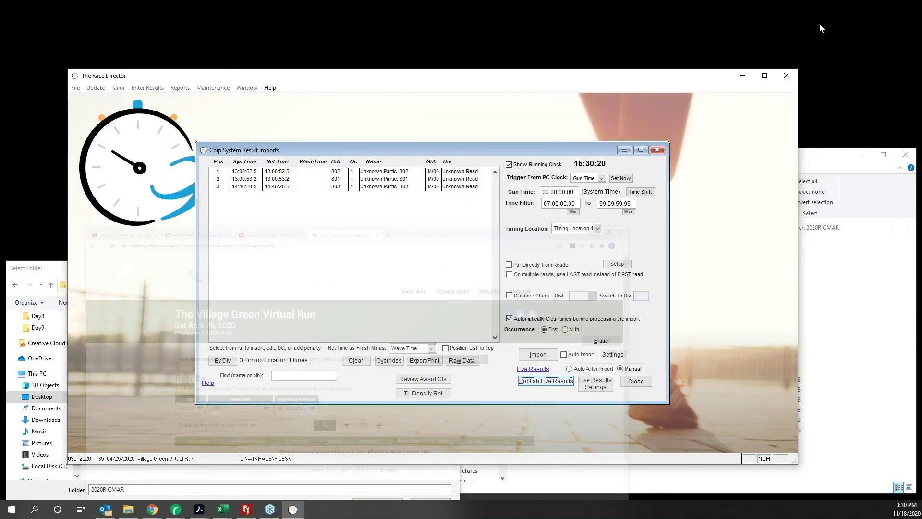
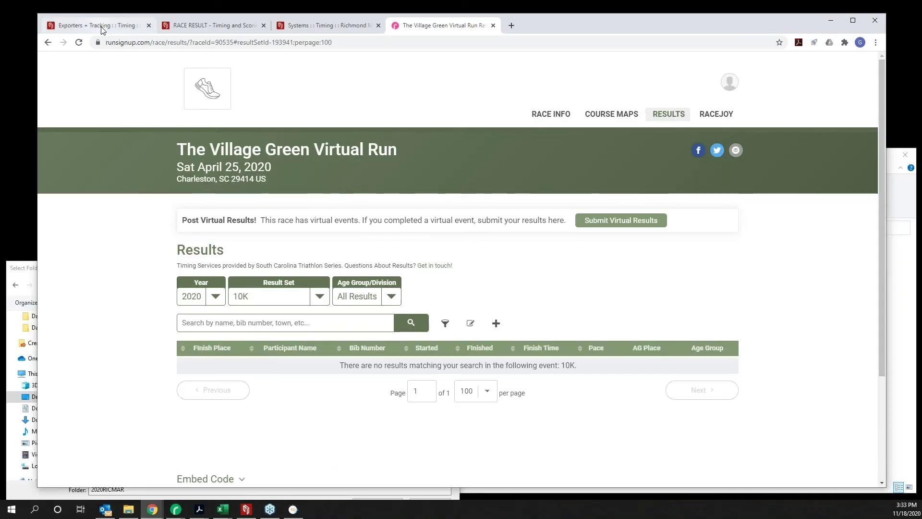
Switch from the RunSignUp results page to the RACE RESULT exporters list
click(96, 26)
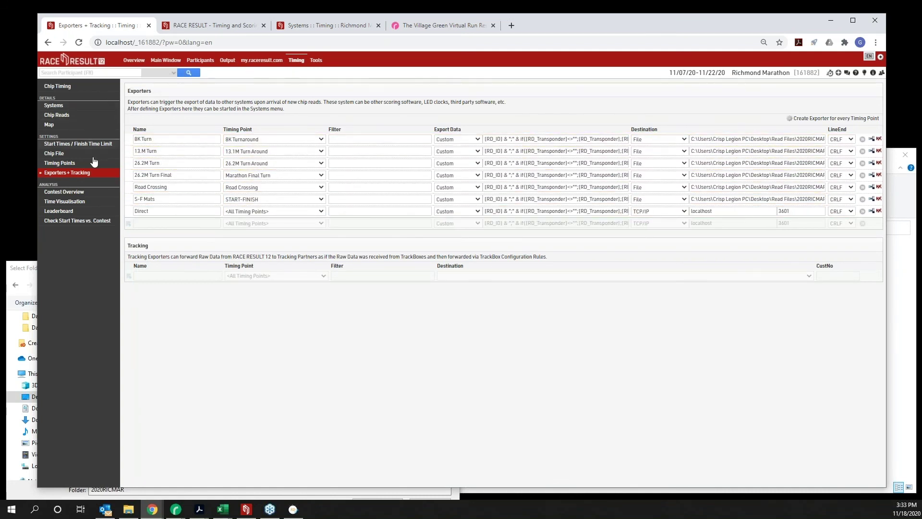
click(66, 106)
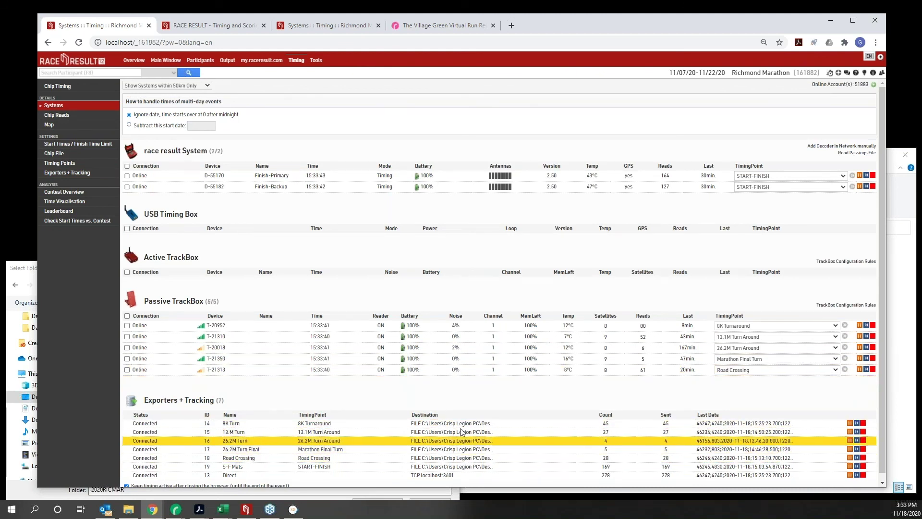
click(73, 177)
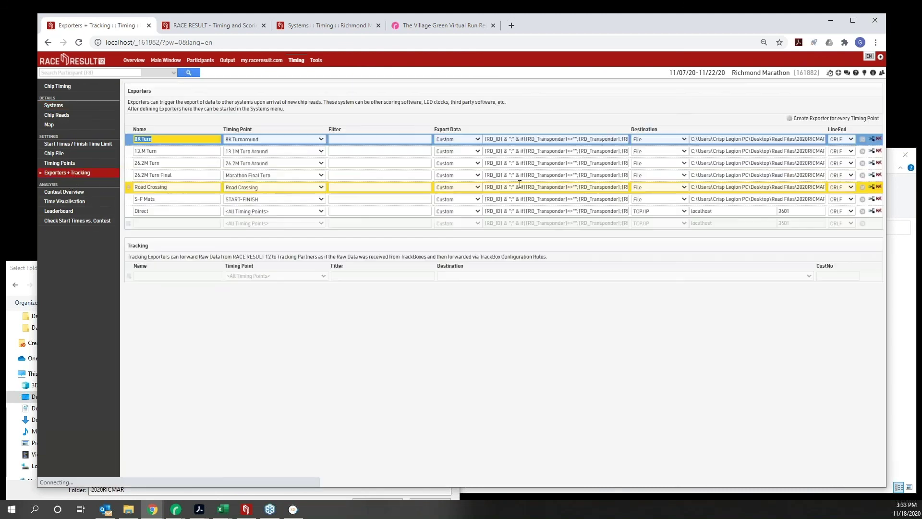
click(62, 106)
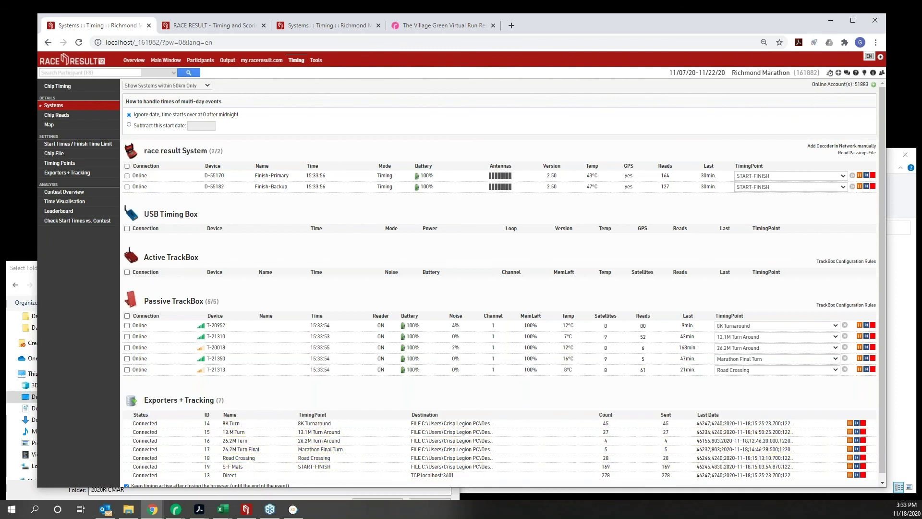
click(57, 174)
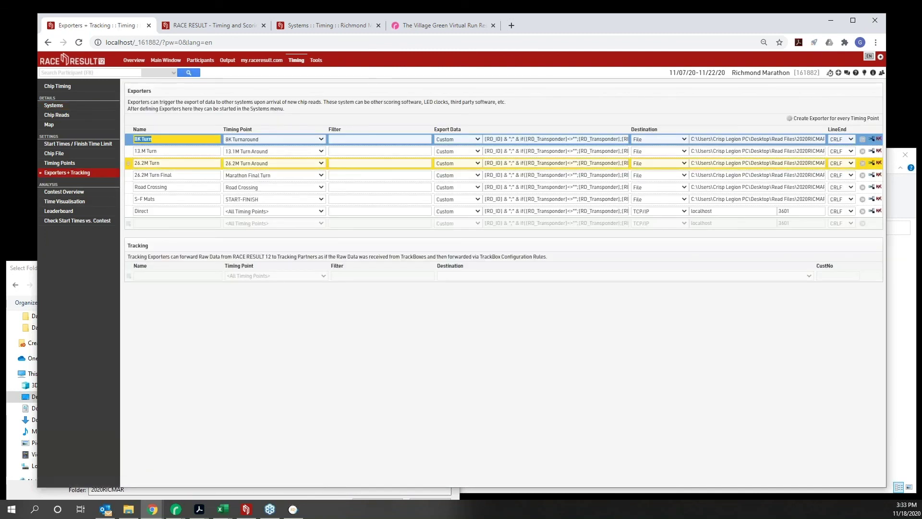
drag(708, 137, 804, 141)
click(821, 137)
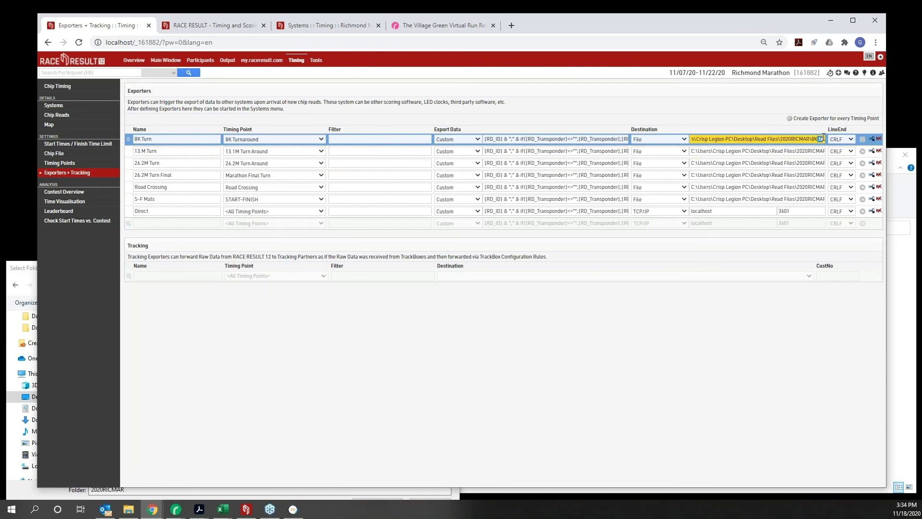
click(768, 176)
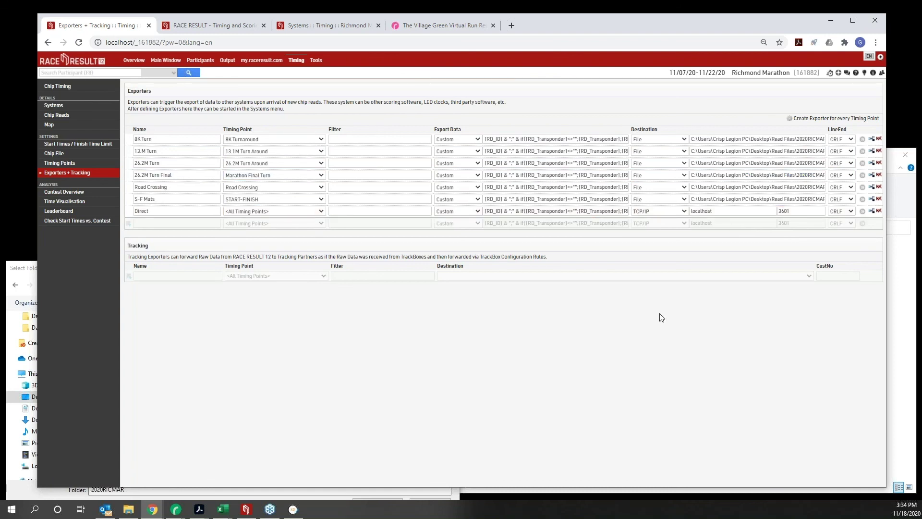
Revisit the 8K Turn exporter, check the Systems page, then bring up The Race Director's chip imports
click(489, 140)
click(48, 106)
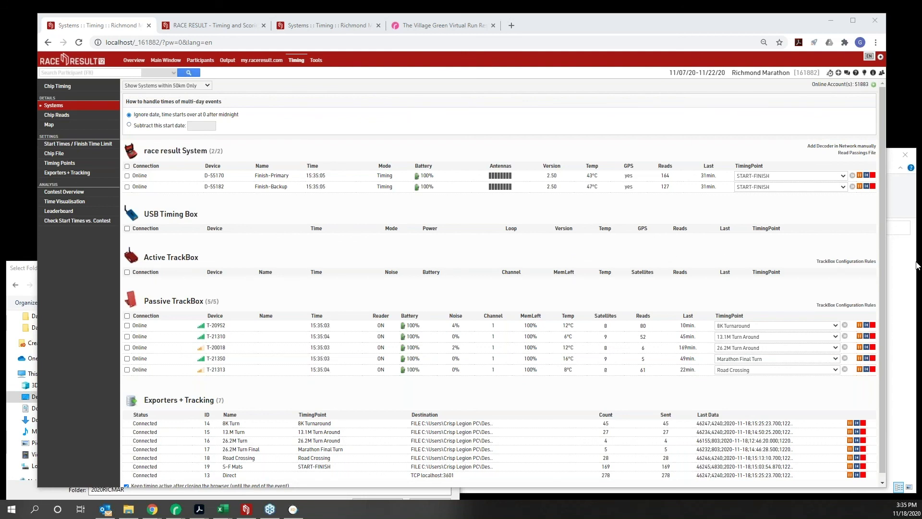
click(905, 319)
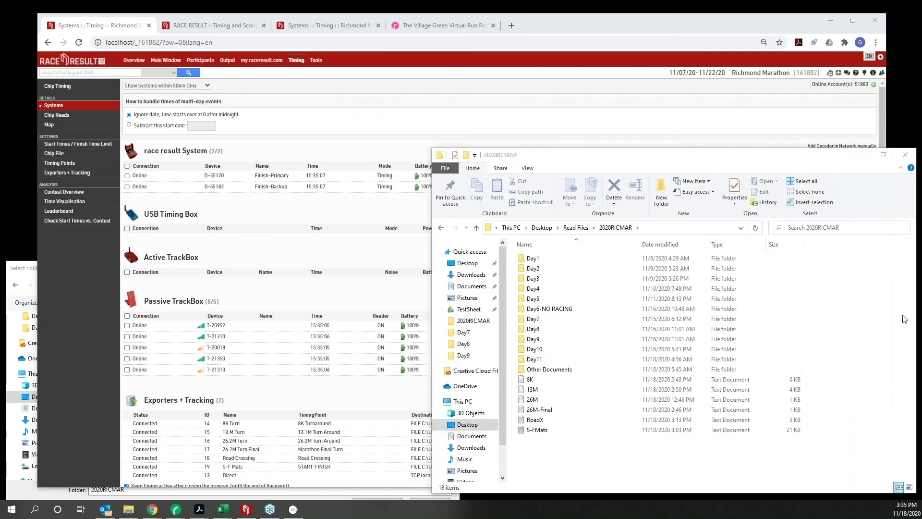
click(294, 508)
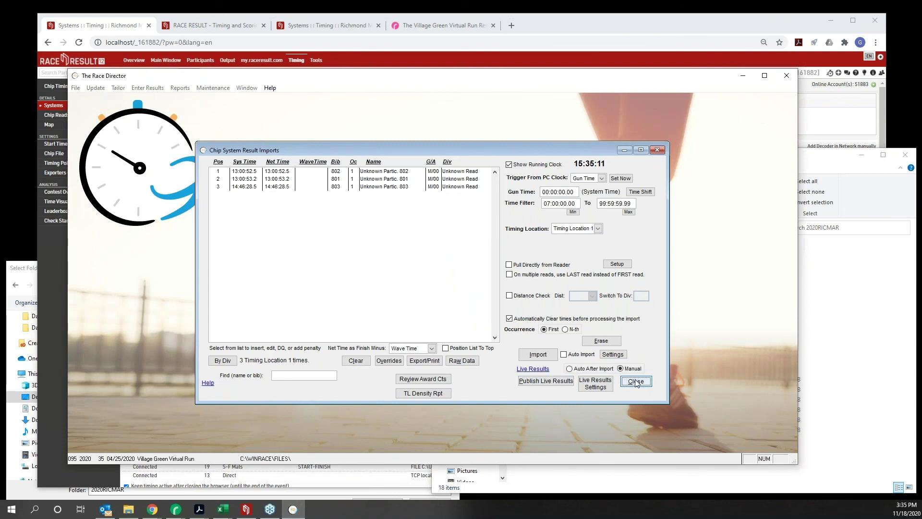
Import participants from RunSignUp.com into The Race Director, raising the count from 35 to 38
click(636, 381)
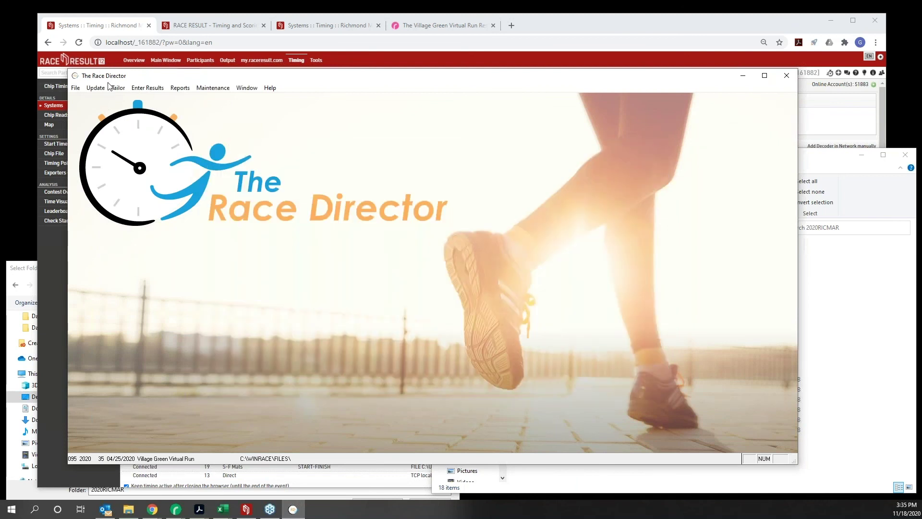
click(98, 88)
click(103, 99)
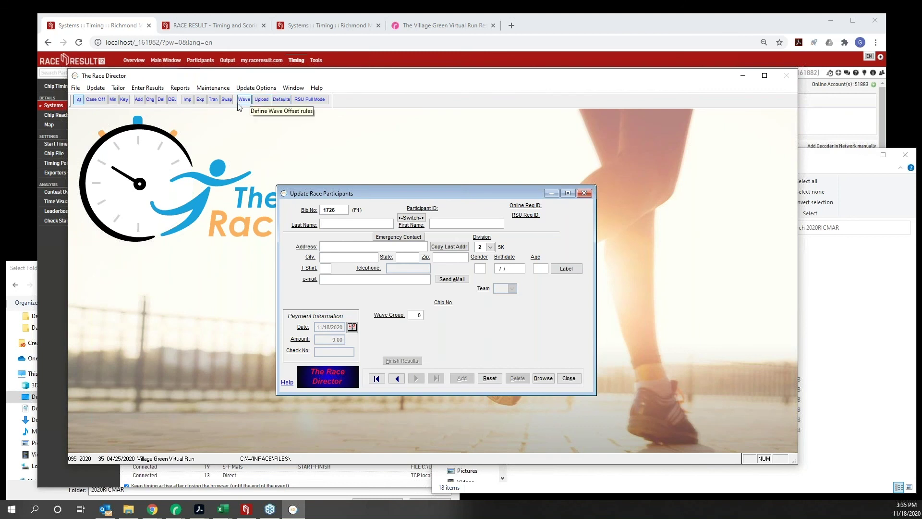
click(187, 99)
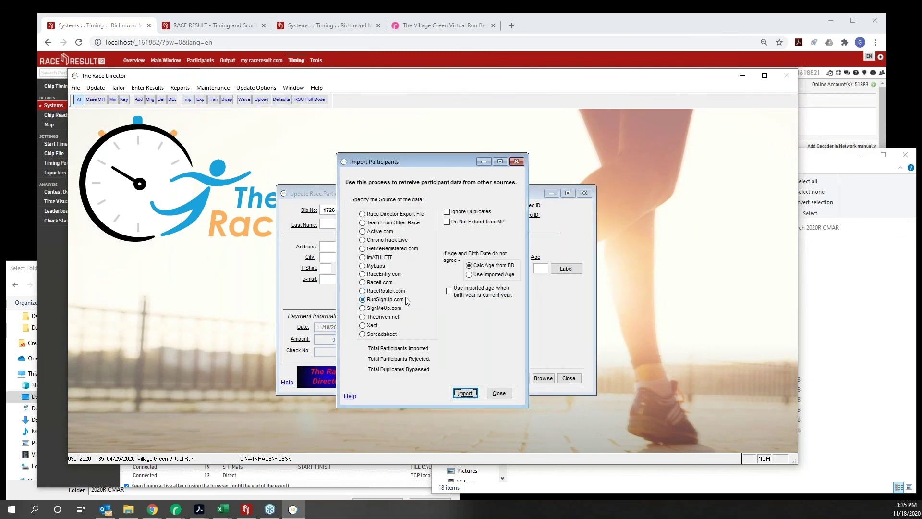
click(471, 394)
click(523, 294)
click(516, 161)
click(584, 193)
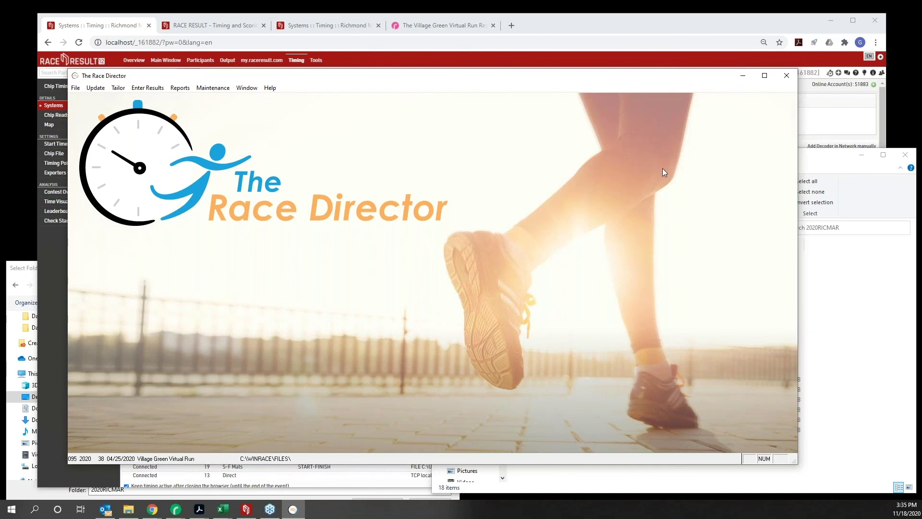
click(176, 509)
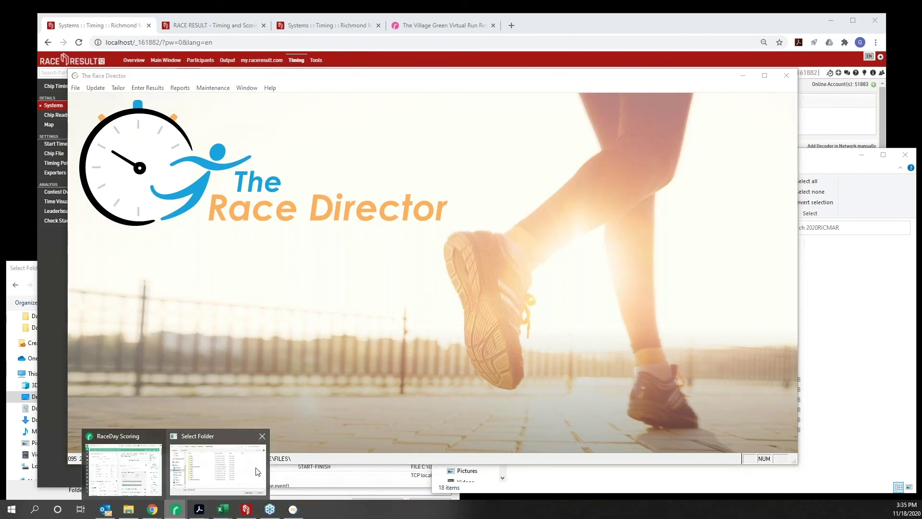
In RaceDay Scoring's Participants list, remove the 8030 bib filter to show all 5,532 participants
click(125, 440)
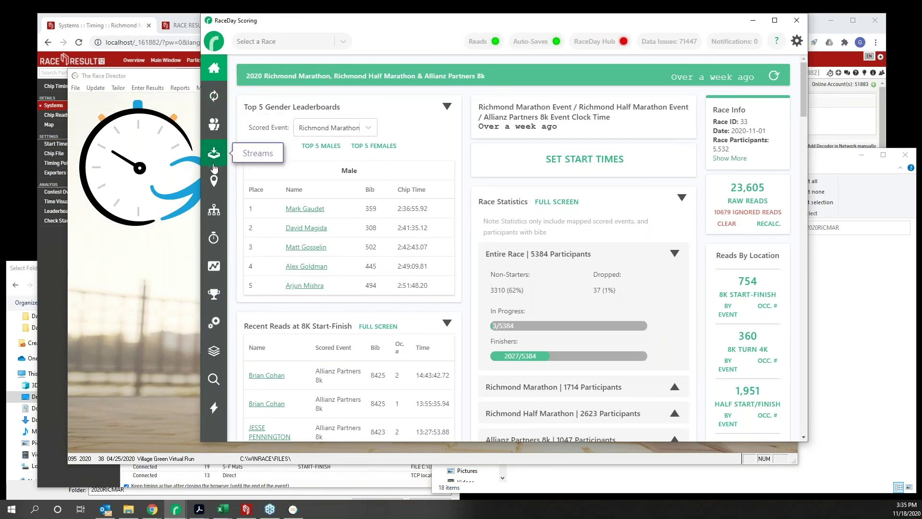
click(213, 210)
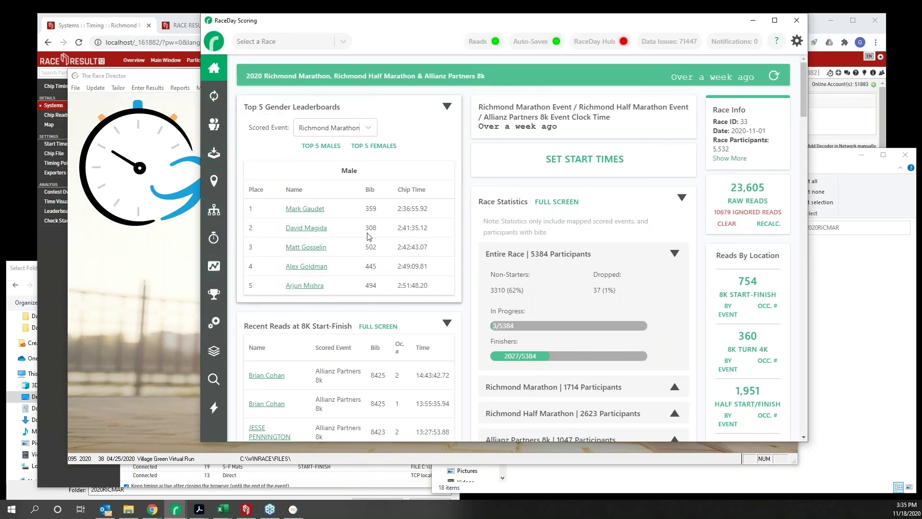
click(210, 129)
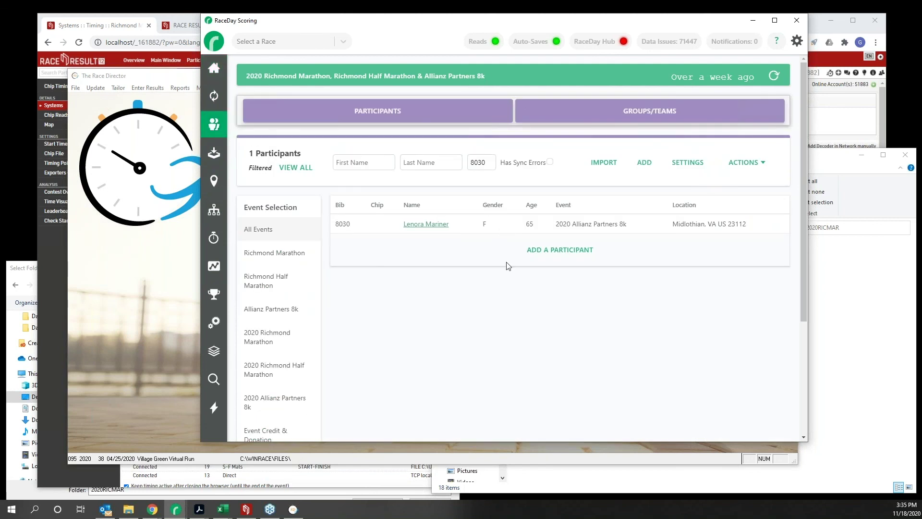
double_click(471, 162)
key(BackSpace)
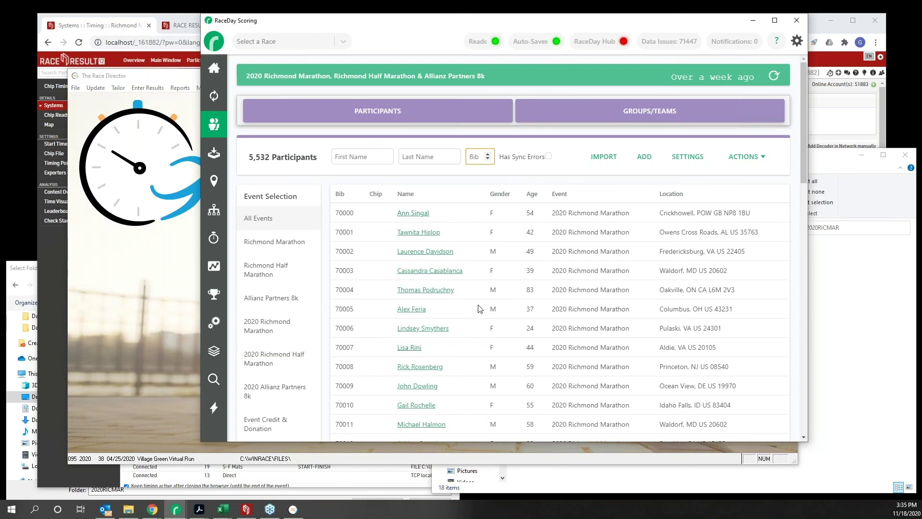
click(413, 213)
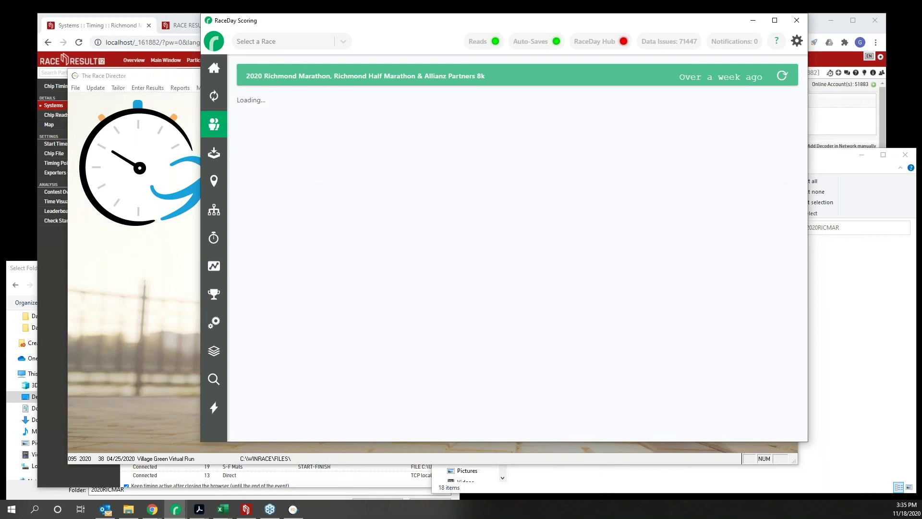
Inspect bib 70000's Bib and Event (2020 Richmond Marathon) without changes, then go back
double_click(311, 202)
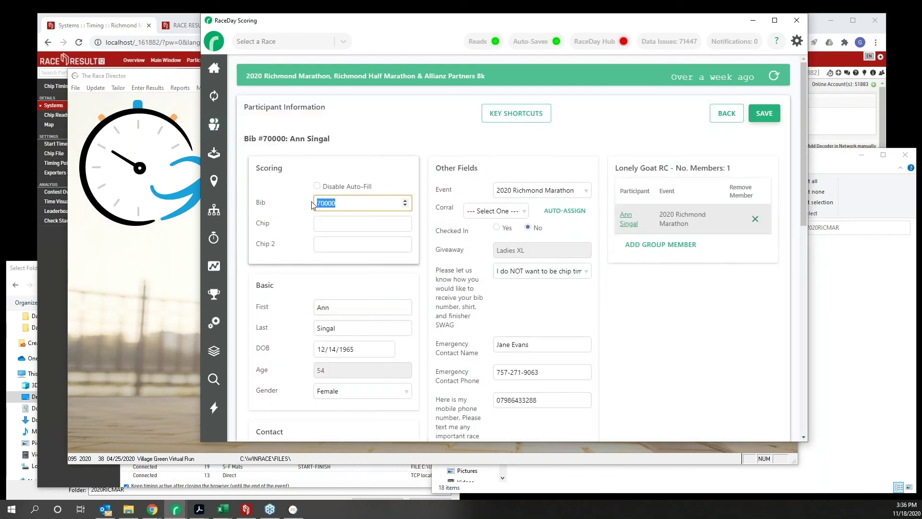
click(587, 190)
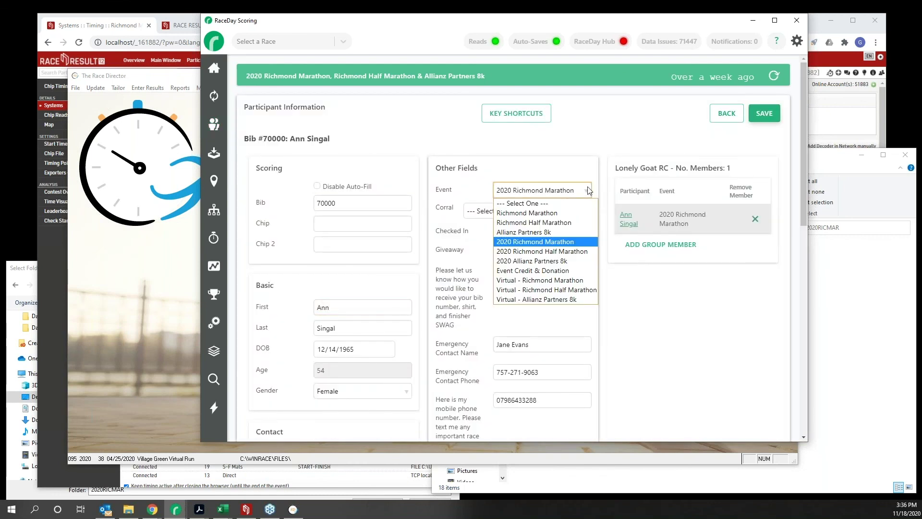
click(616, 137)
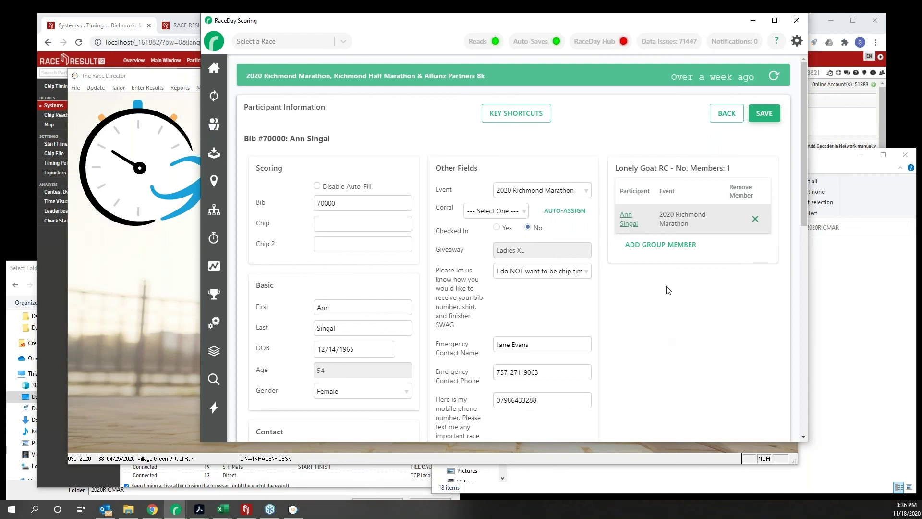
click(711, 120)
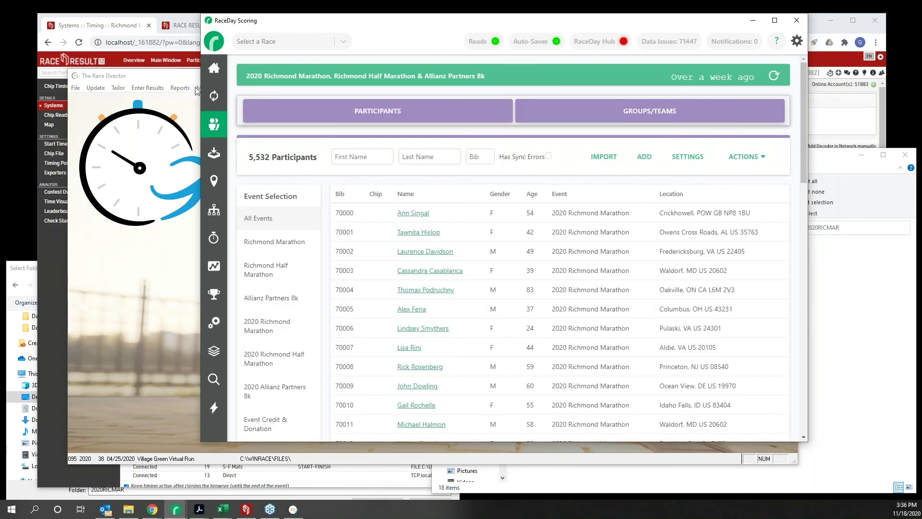
Look over the race dashboard, then view the seven Race Result Direct streams on Streams
click(213, 67)
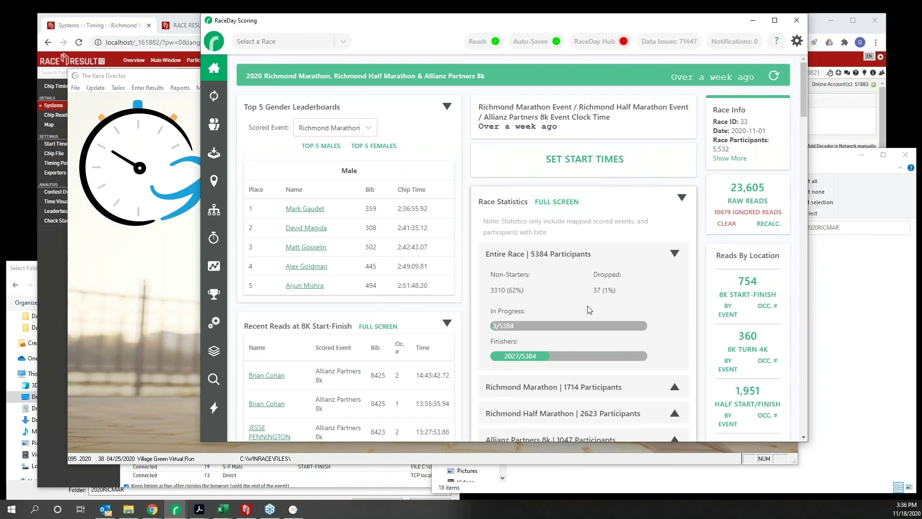
scroll(606, 342, down, 1)
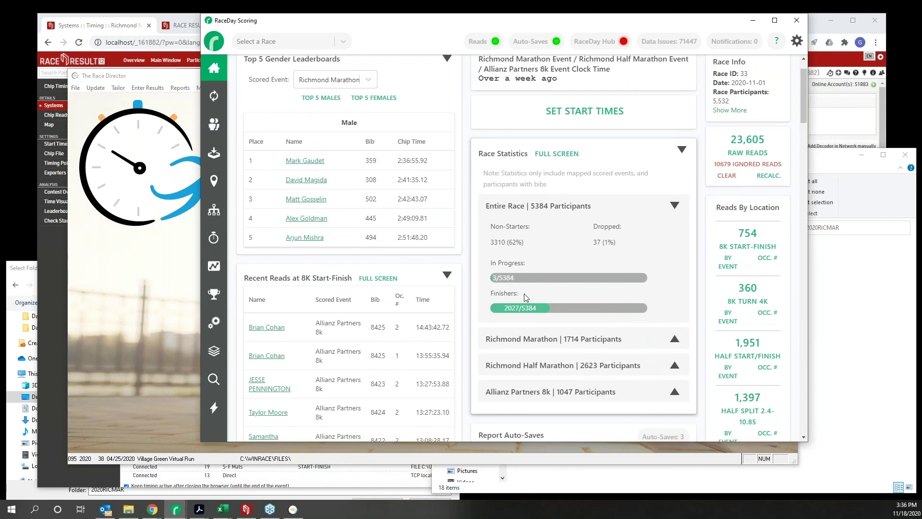
scroll(543, 270, up, 1)
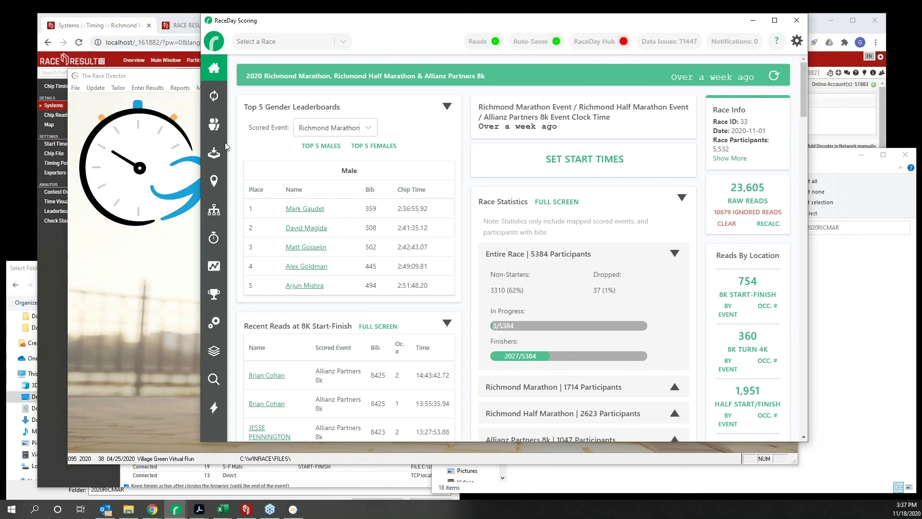
click(213, 153)
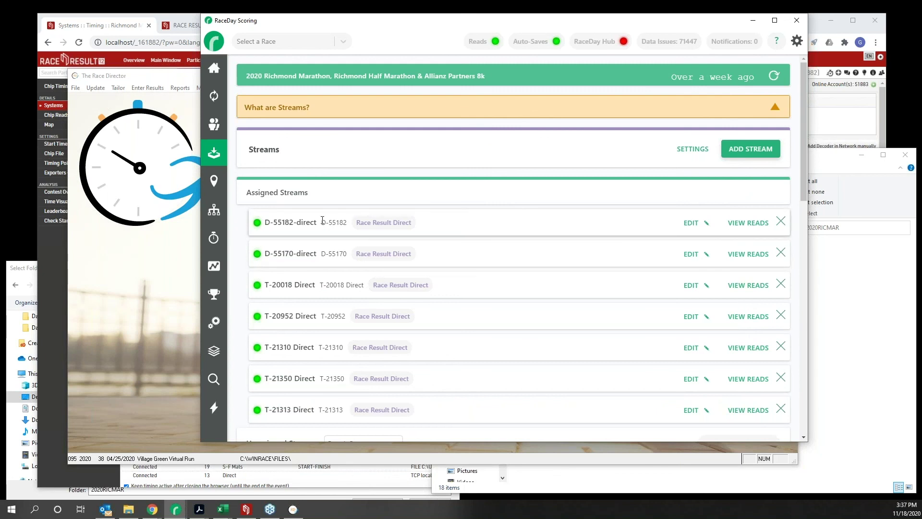
Review the Full Start Finish location's name and stream settings, then return to Timing Locations
click(214, 181)
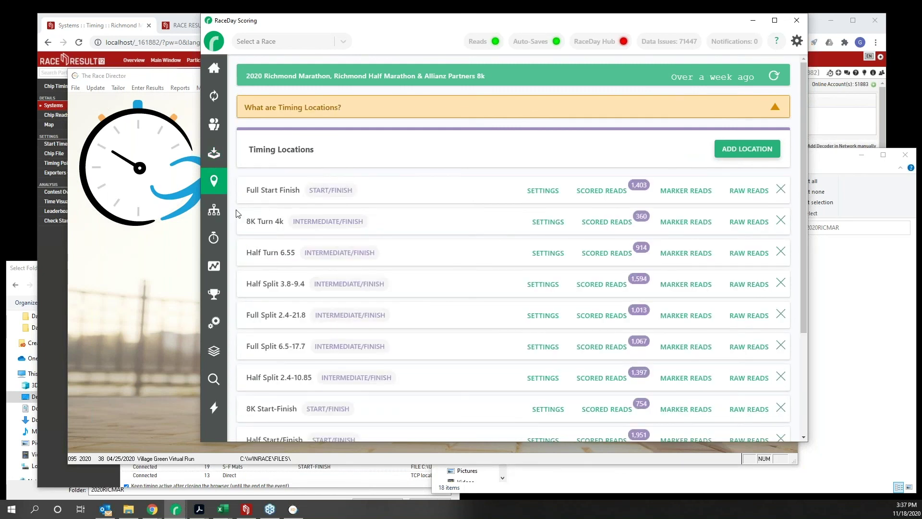
click(542, 190)
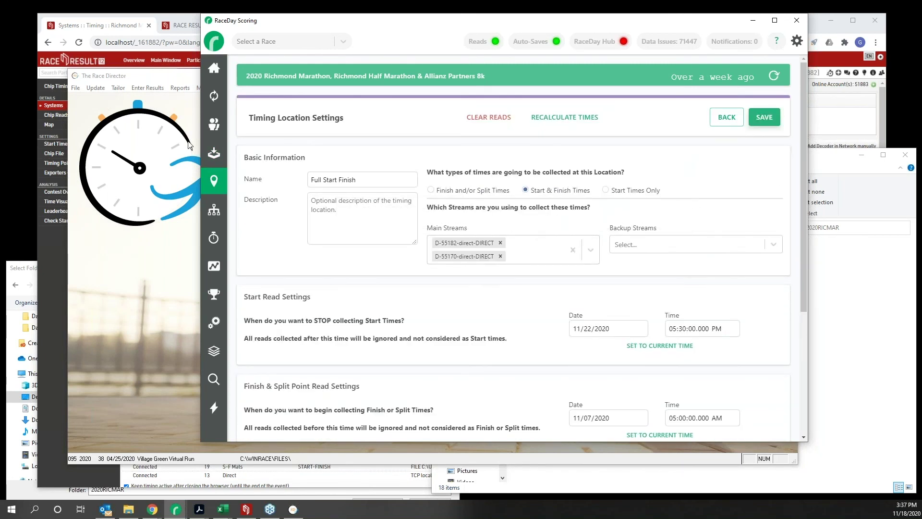
triple_click(356, 182)
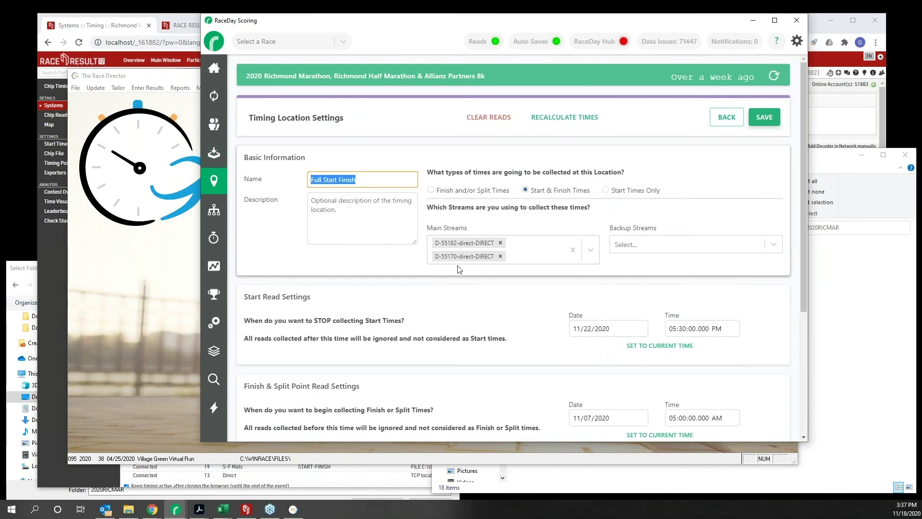
mouse_move(658, 248)
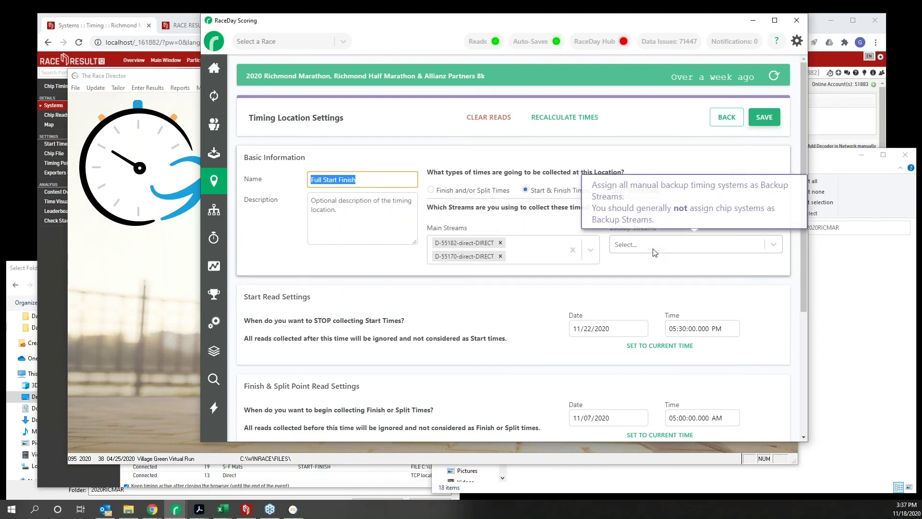
mouse_move(438, 246)
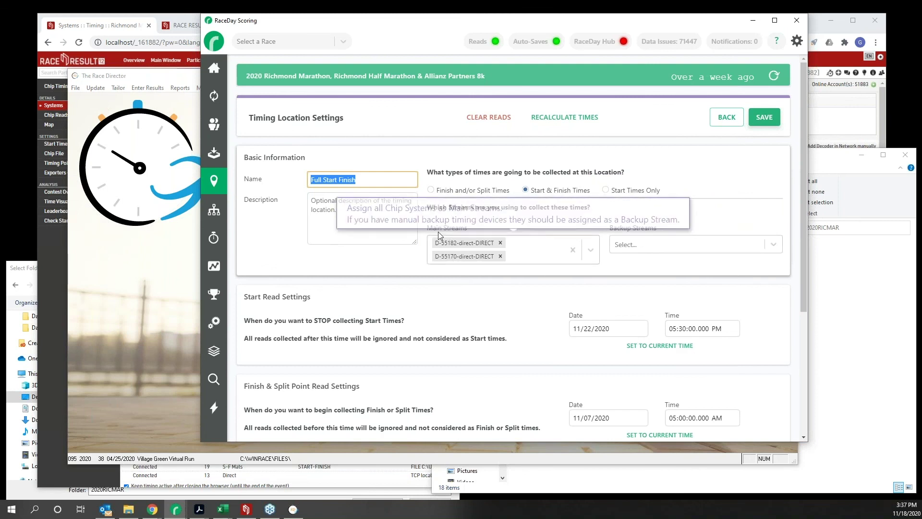
click(716, 120)
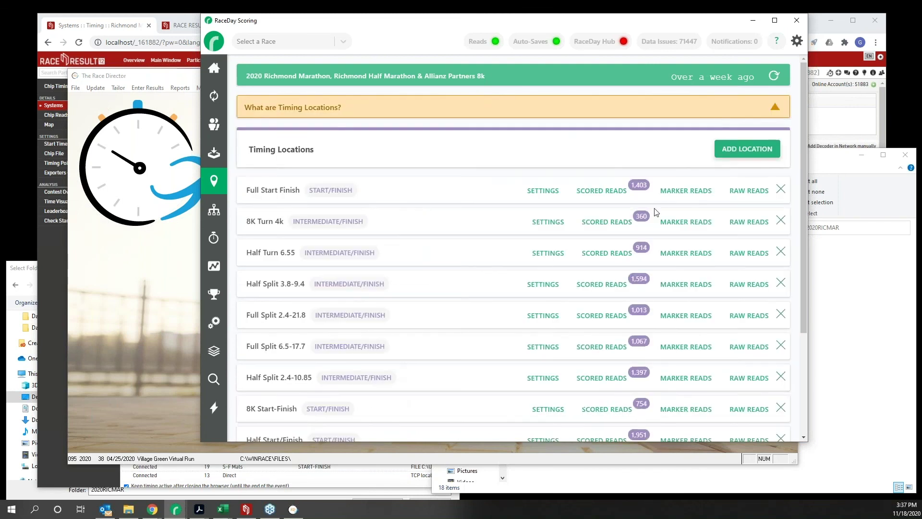
Return to the race dashboard showing 23,605 raw reads and 2,027 of 5,384 finishers
click(214, 70)
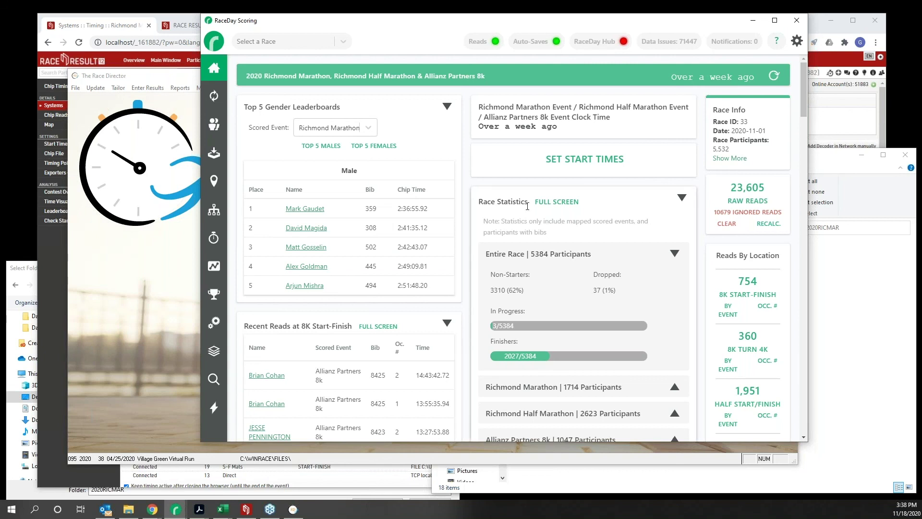
click(776, 43)
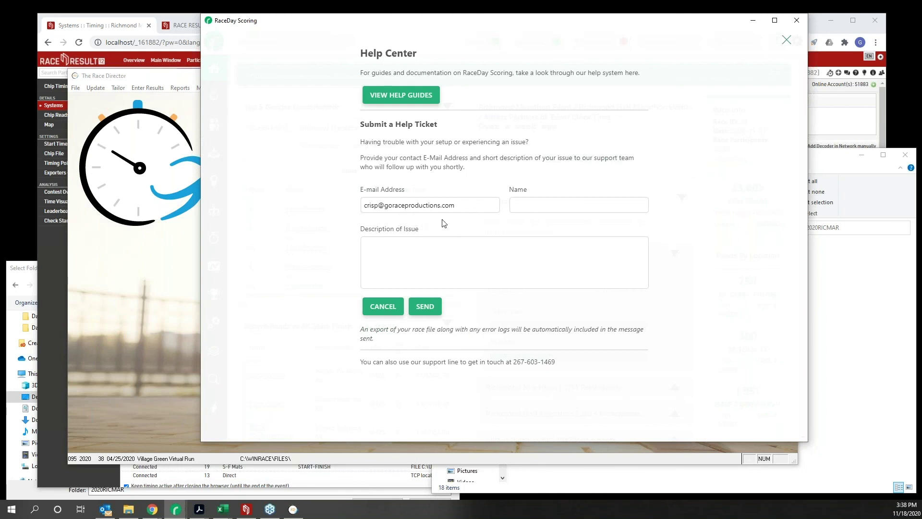
click(531, 201)
click(370, 263)
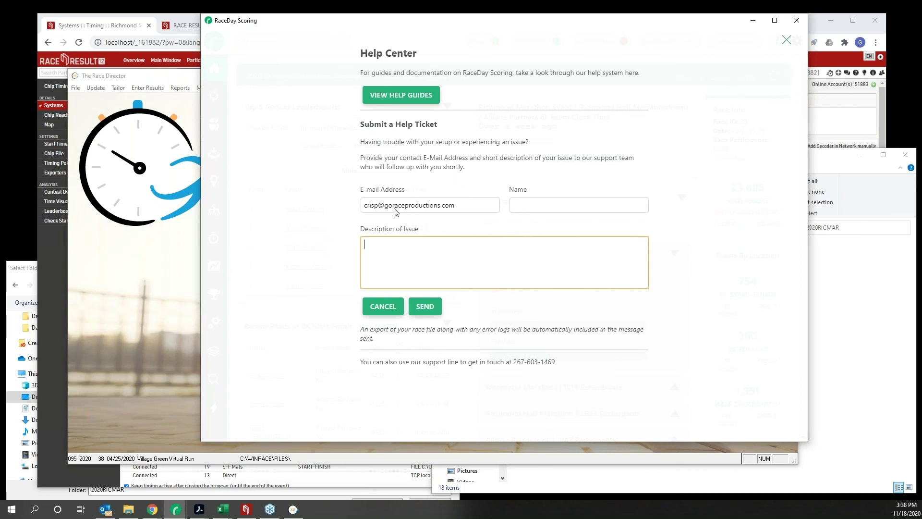
click(787, 40)
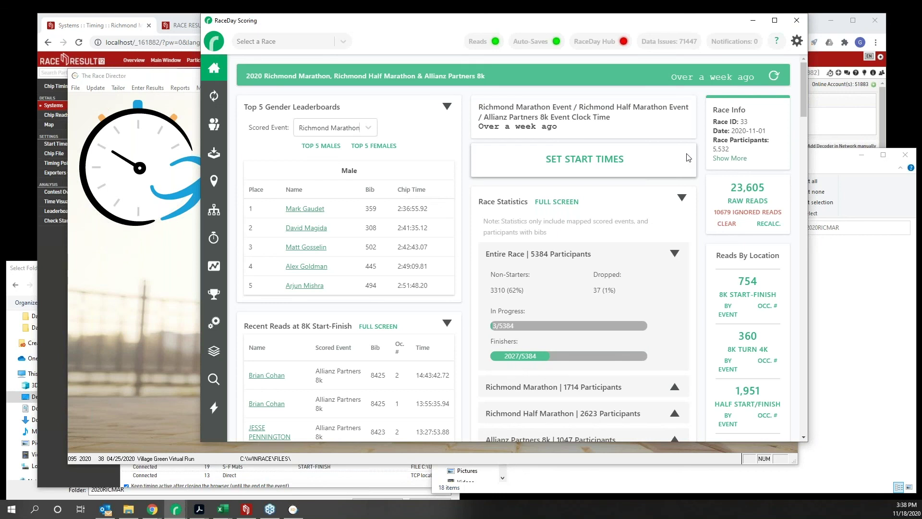